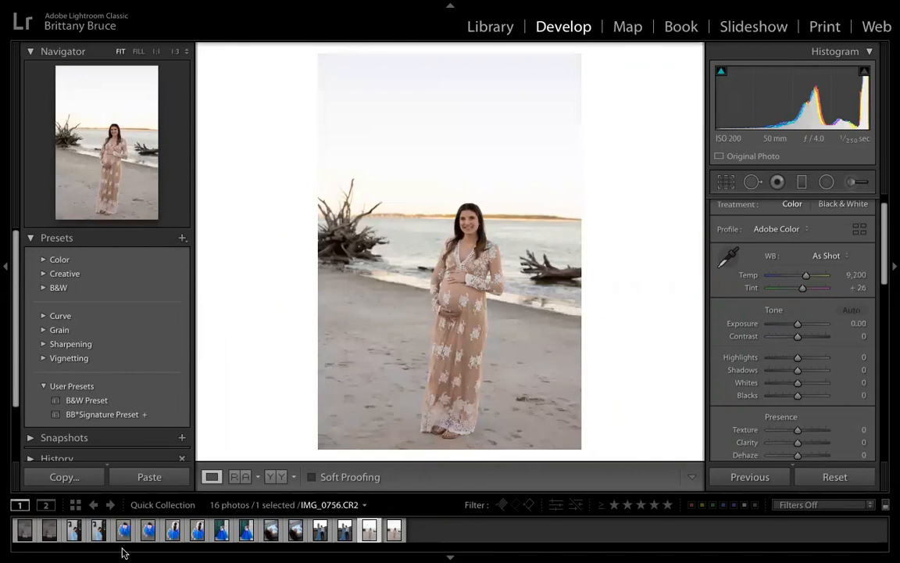
# - Open the first balloon photo, IMG_0811 2.CR2, for editing and collapse the HSL/Color and Tone Curve adjustment sections
pyautogui.click(23, 532)
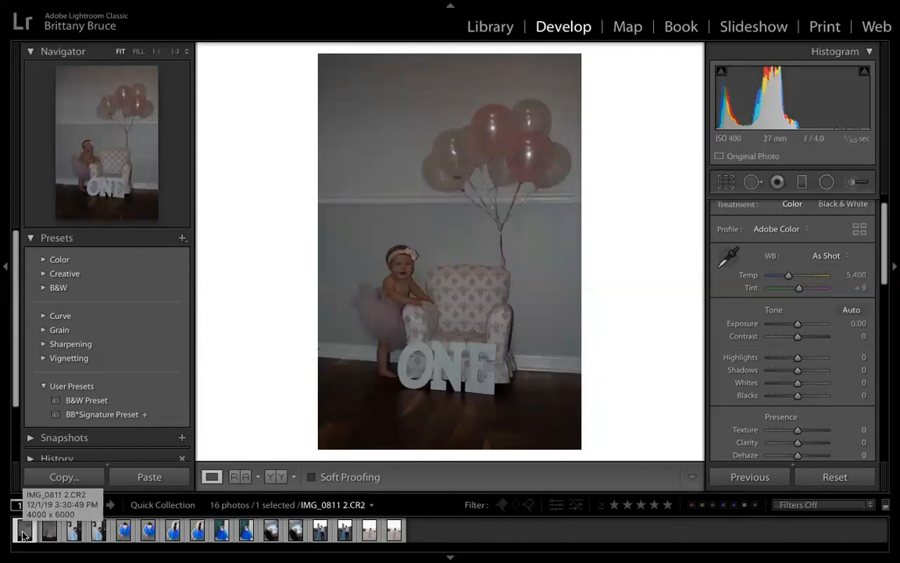
pyautogui.click(24, 534)
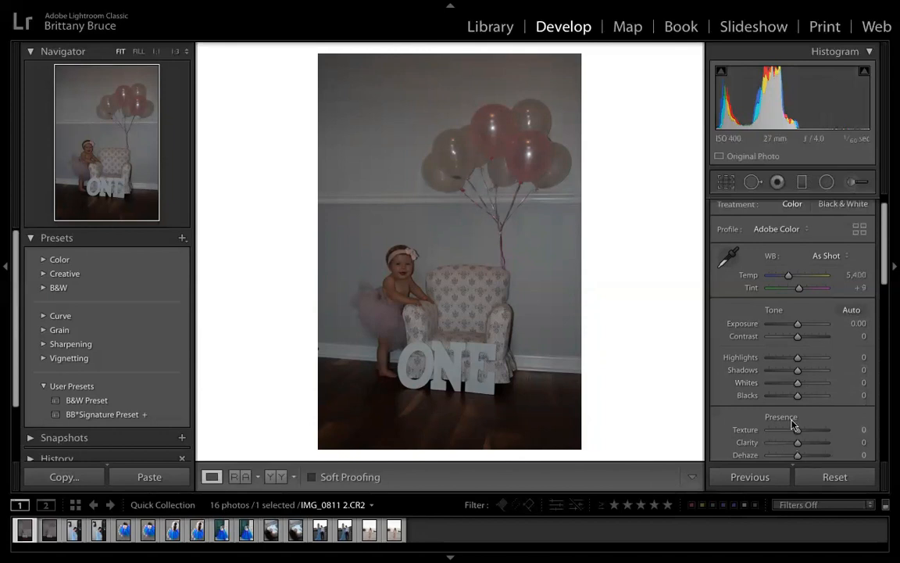
pyautogui.scroll(-10, 793, 425)
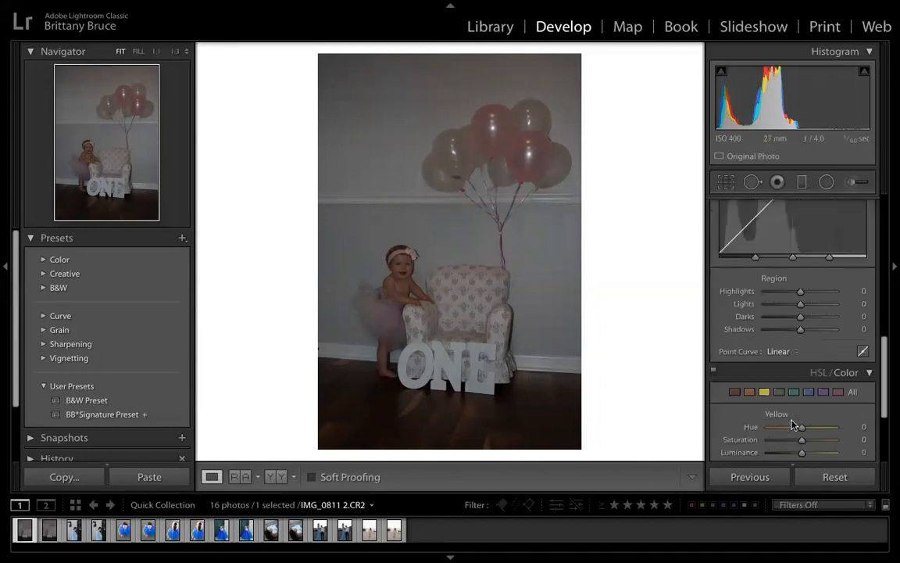
pyautogui.scroll(-4, 793, 424)
pyautogui.scroll(3, 793, 359)
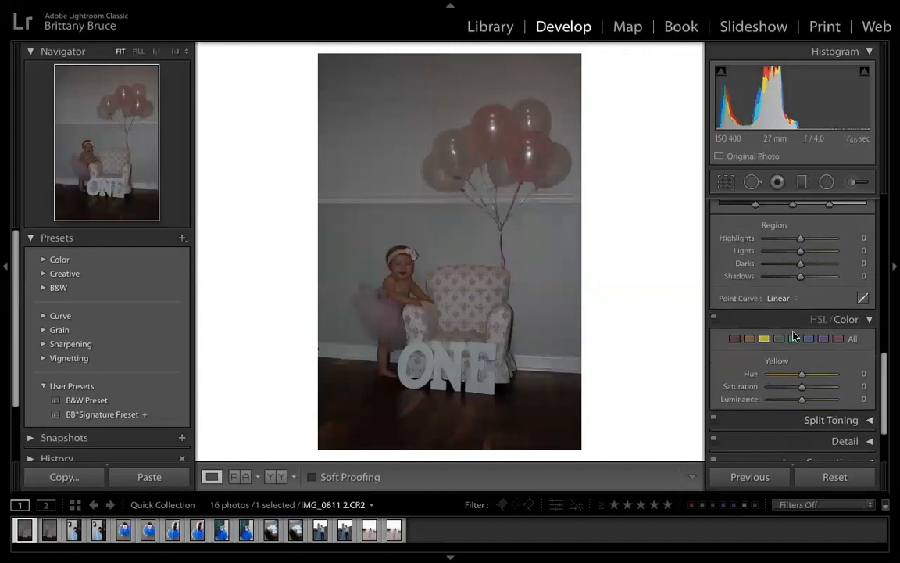
pyautogui.click(791, 317)
pyautogui.scroll(5, 791, 305)
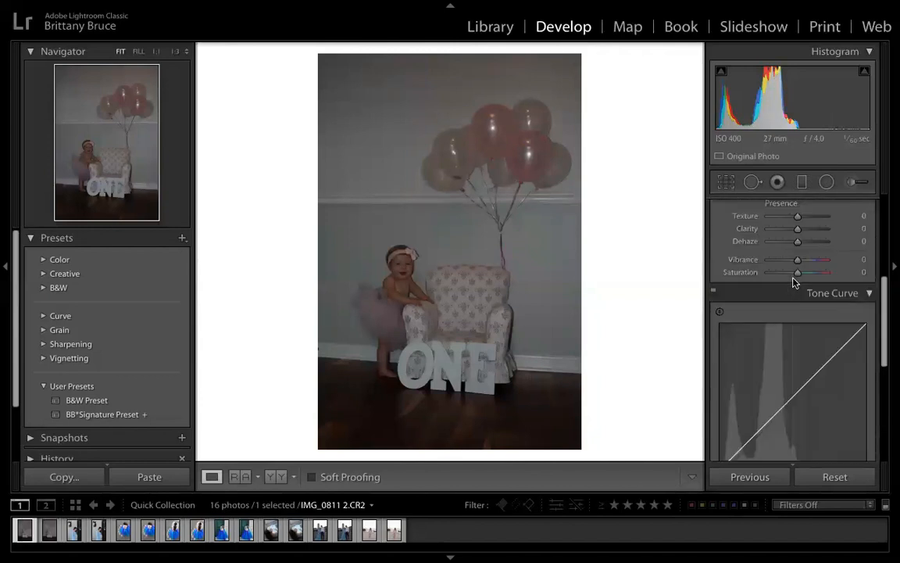
pyautogui.scroll(1, 793, 283)
pyautogui.click(794, 308)
pyautogui.scroll(1, 805, 321)
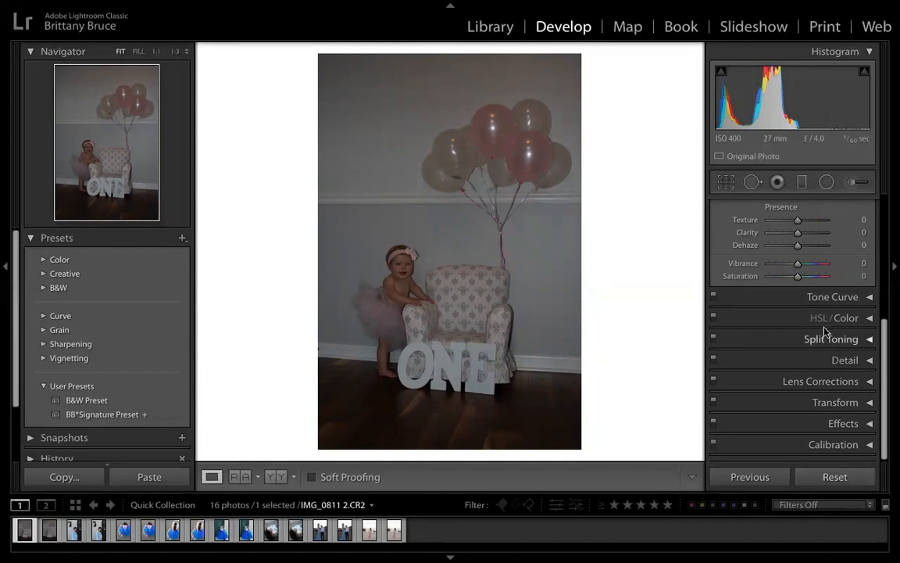
# - Apply the BB*Signature Preset to the photo and review its Tone Curve and HSL hue, saturation and luminance adjustments
pyautogui.click(96, 416)
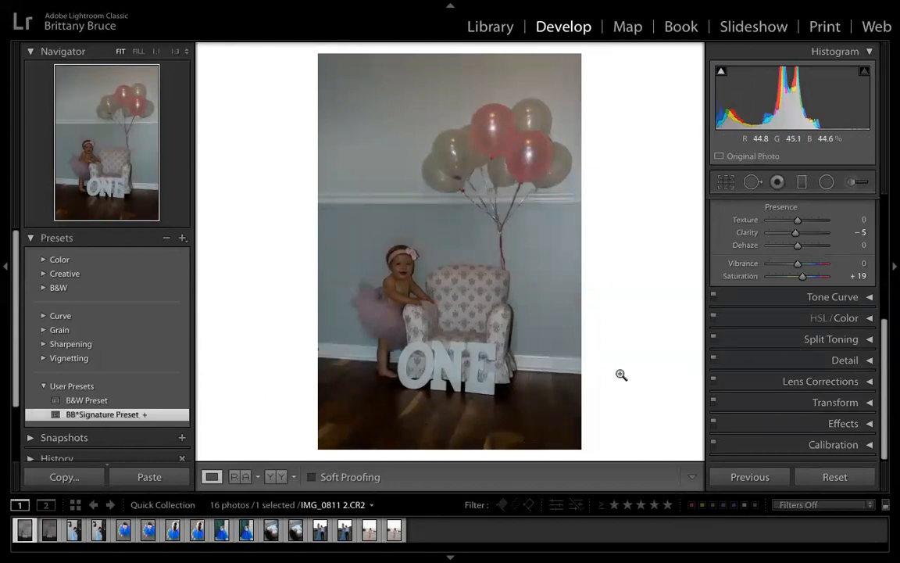
pyautogui.click(820, 298)
pyautogui.scroll(-5, 834, 362)
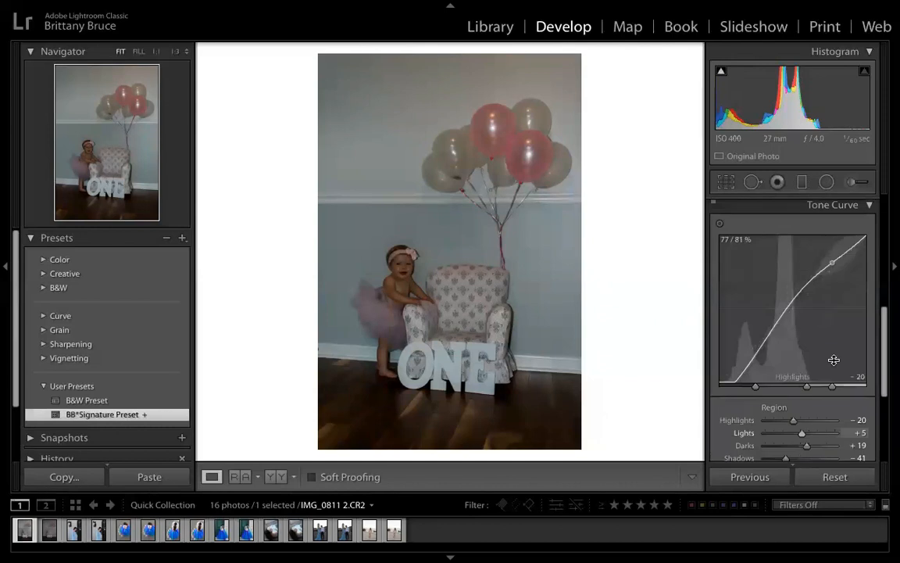
pyautogui.click(841, 391)
pyautogui.scroll(-1, 844, 379)
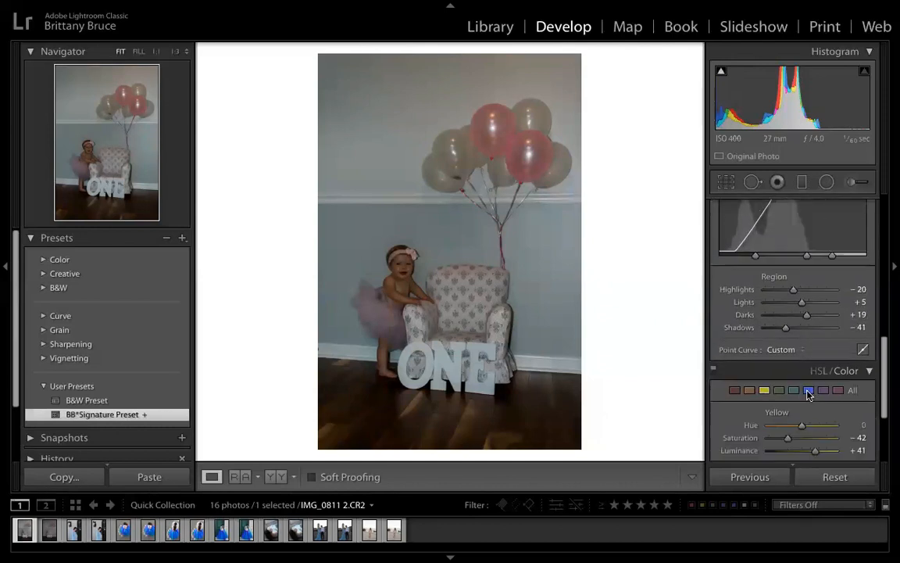
pyautogui.click(842, 372)
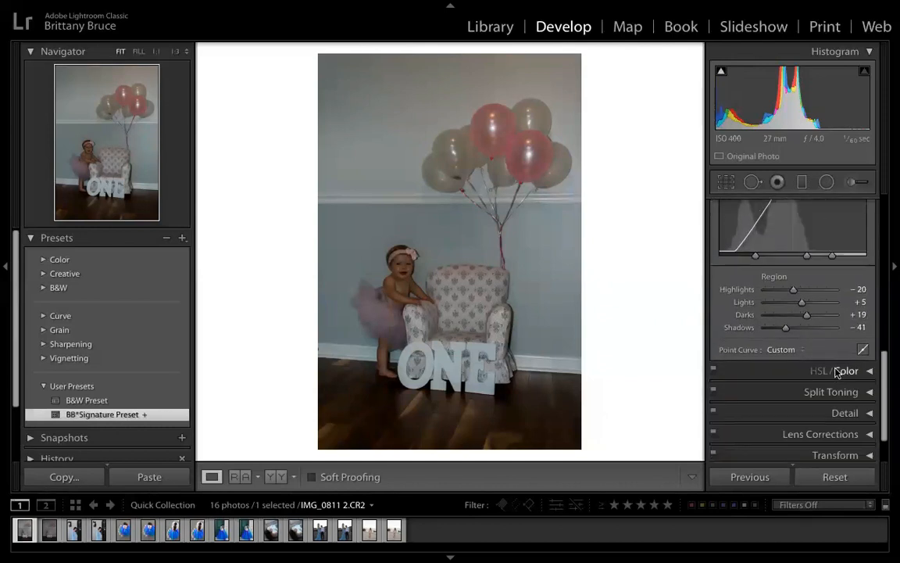
pyautogui.click(825, 371)
pyautogui.click(819, 371)
pyautogui.scroll(-10, 821, 391)
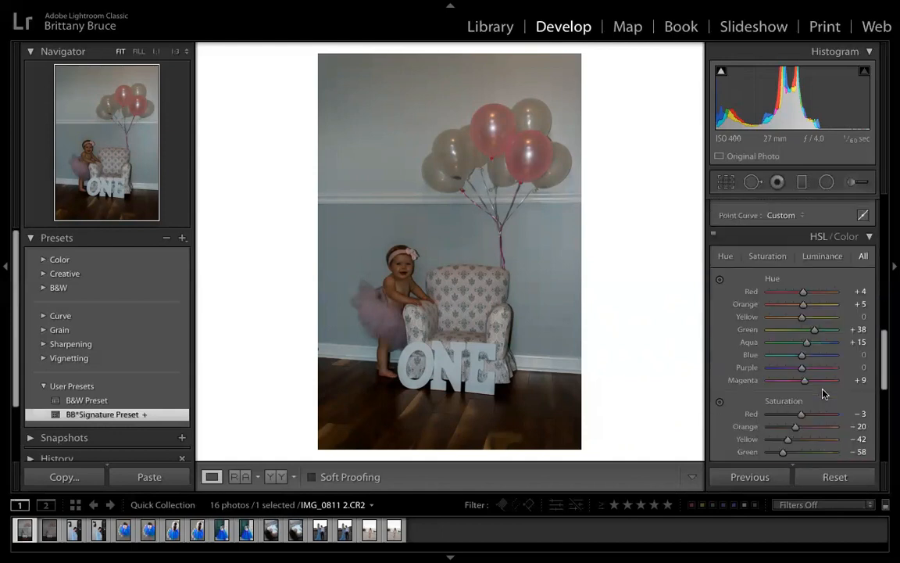
pyautogui.scroll(-5, 805, 258)
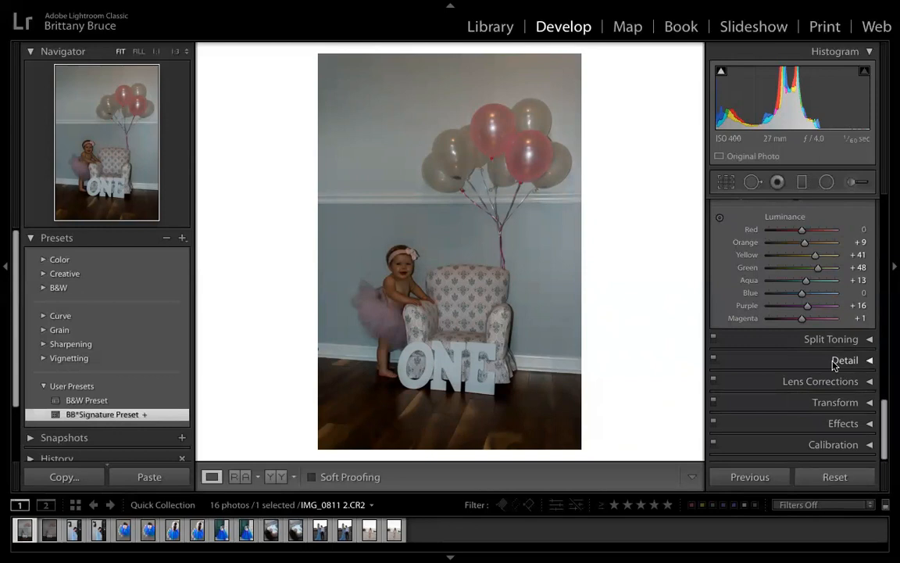
# - Examine the preset's Split Toning, Lens Corrections, Detail and Presence settings
pyautogui.click(799, 337)
pyautogui.click(799, 338)
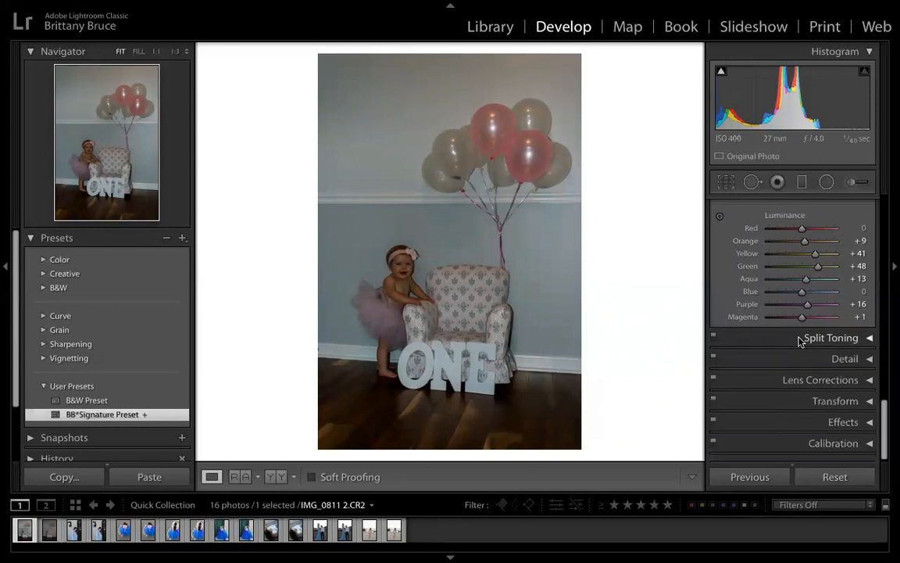
pyautogui.click(811, 381)
pyautogui.scroll(-3, 812, 386)
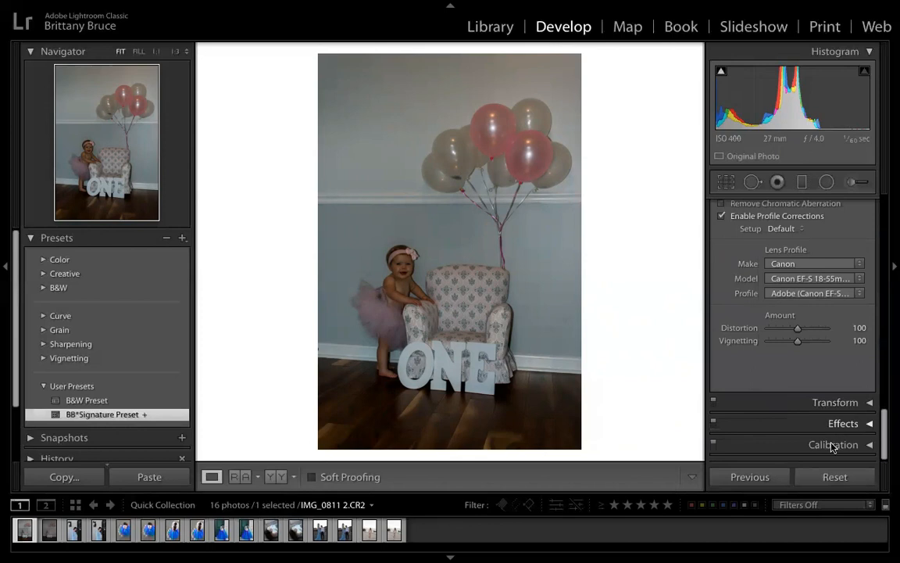
pyautogui.scroll(5, 844, 276)
pyautogui.click(844, 274)
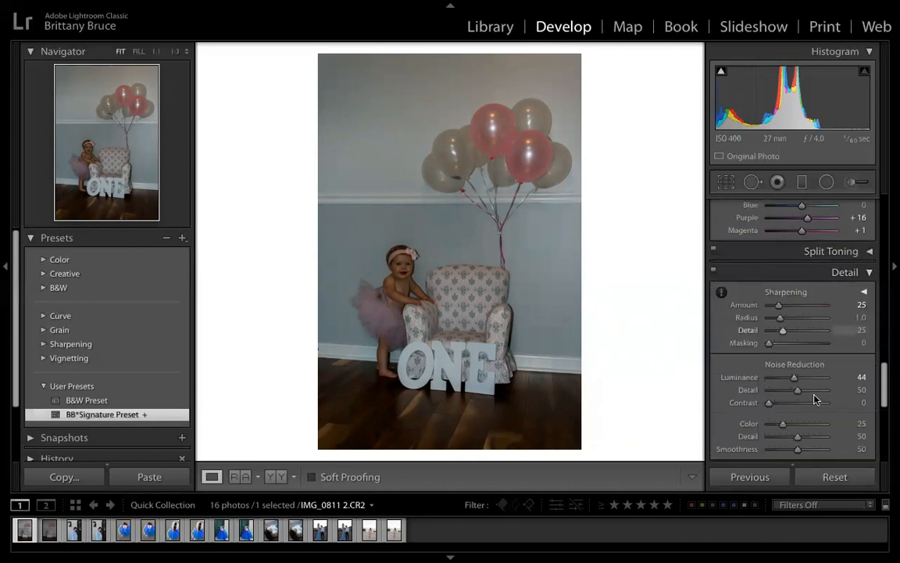
pyautogui.scroll(15, 842, 380)
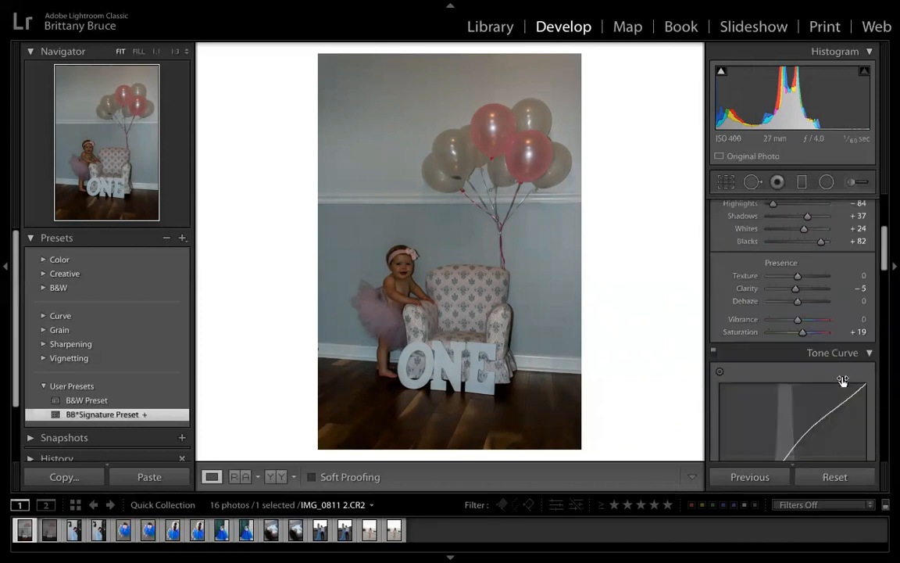
pyautogui.scroll(-4, 843, 380)
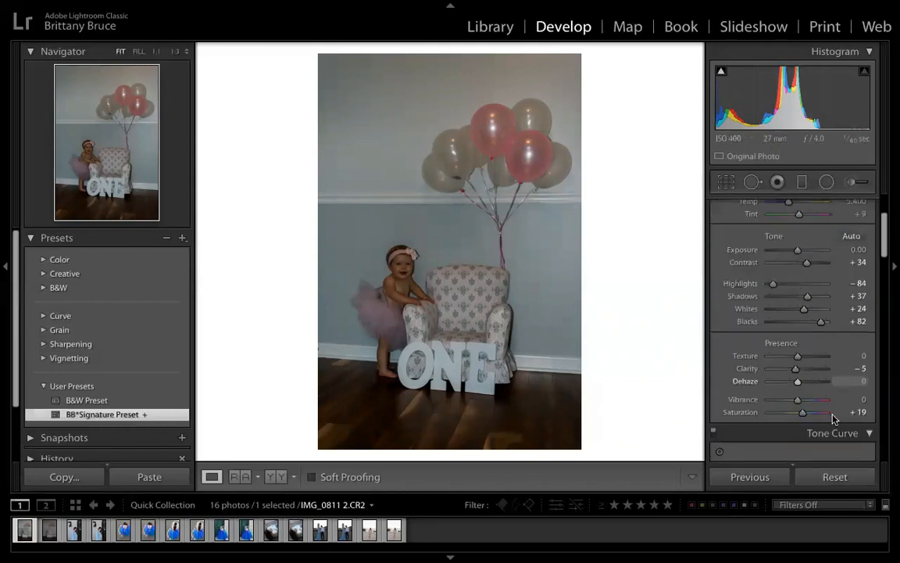
# - Collapse the expanded Tone Curve, HSL, Detail and Lens Corrections adjustment sections
pyautogui.scroll(-3, 830, 422)
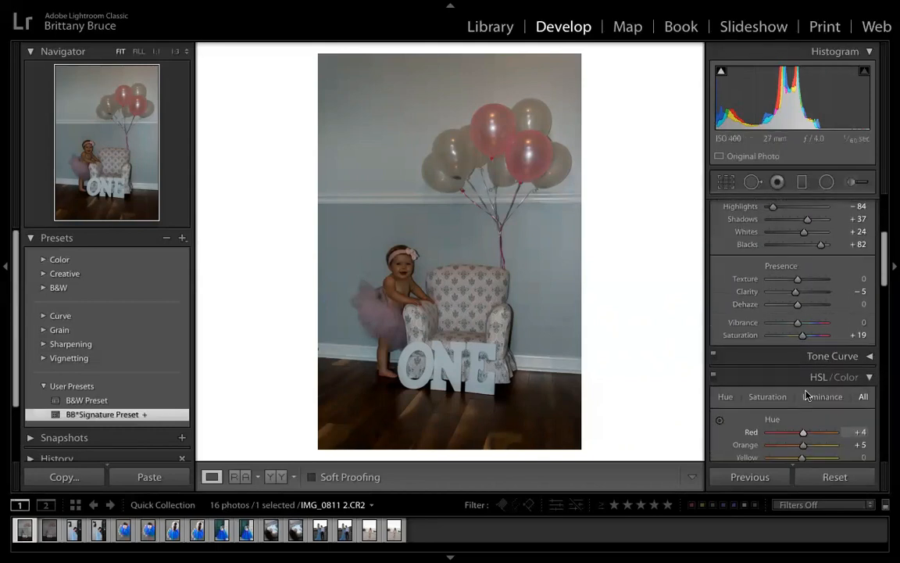
pyautogui.click(804, 381)
pyautogui.scroll(-1, 804, 380)
pyautogui.click(803, 392)
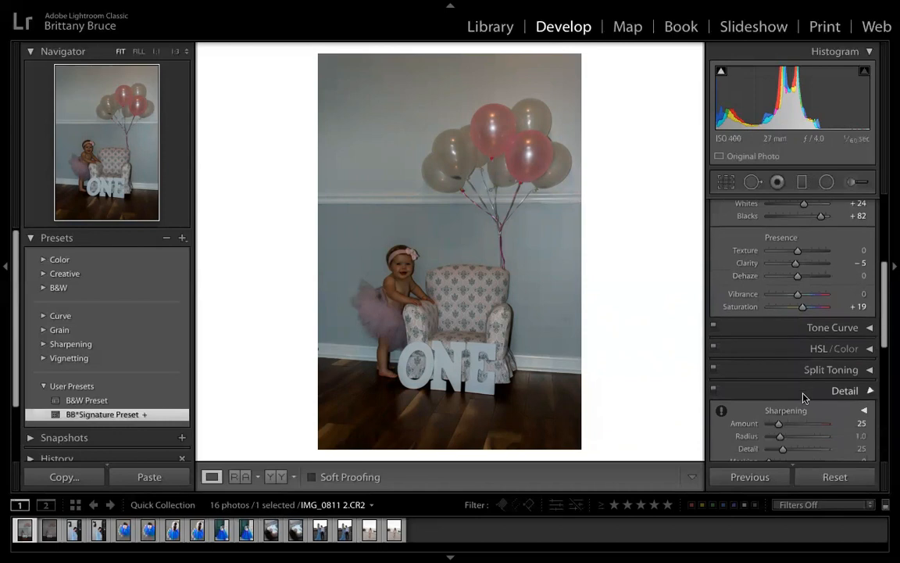
pyautogui.scroll(-1, 804, 392)
pyautogui.click(800, 389)
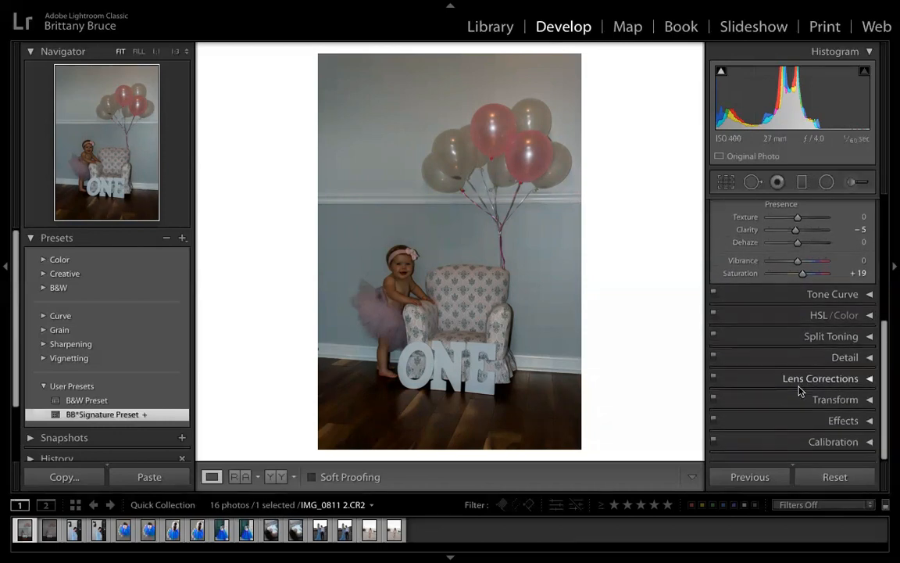
# - Raise the balloon photo's exposure to +1.70
pyautogui.scroll(3, 800, 390)
pyautogui.scroll(5, 800, 391)
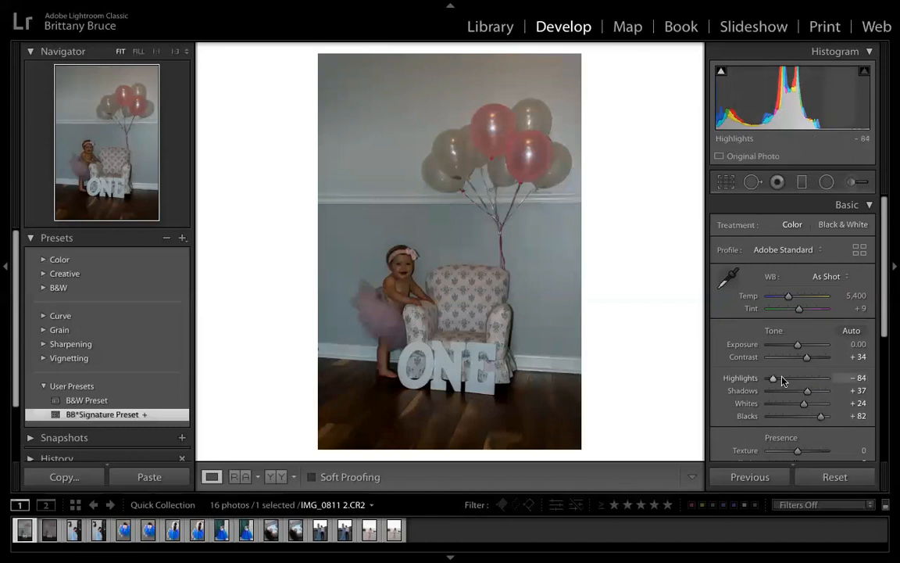
pyautogui.scroll(-6, 785, 397)
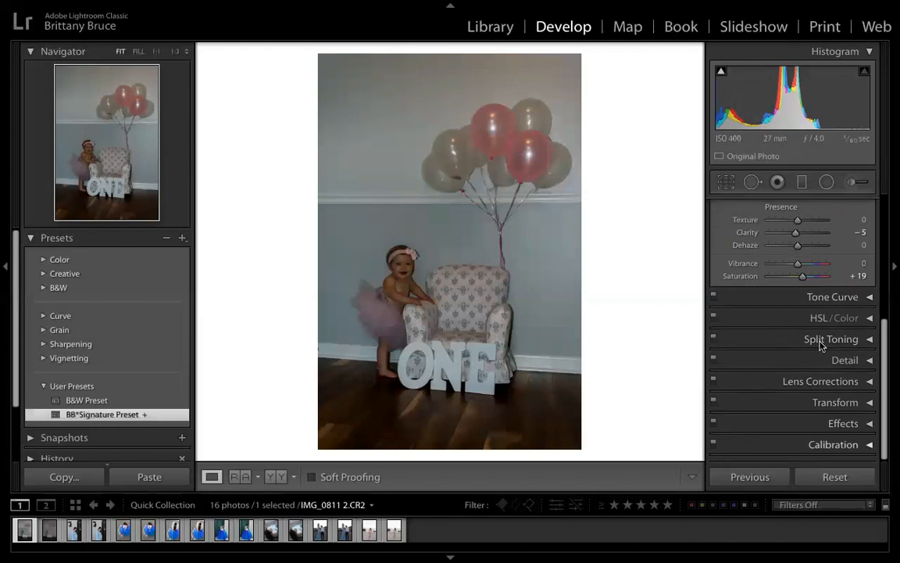
pyautogui.scroll(6, 811, 456)
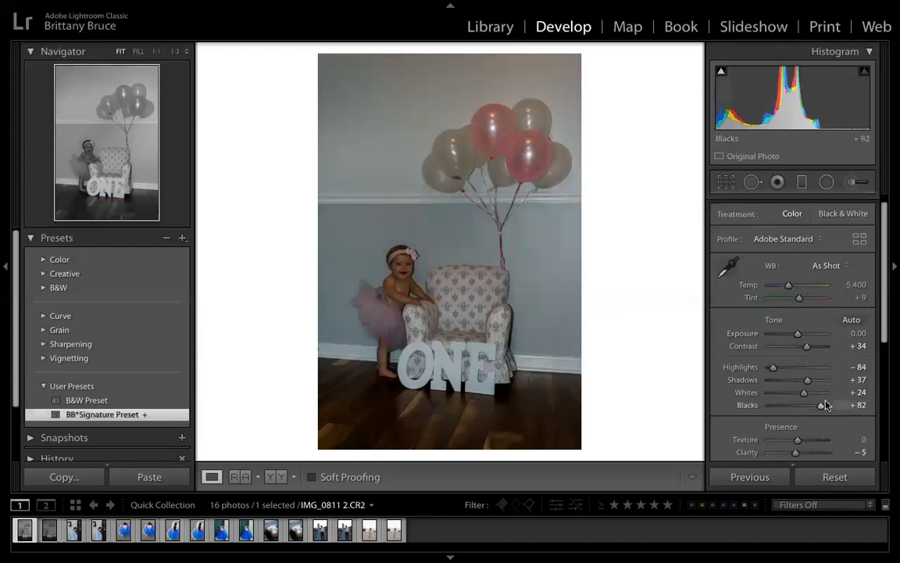
pyautogui.click(863, 333)
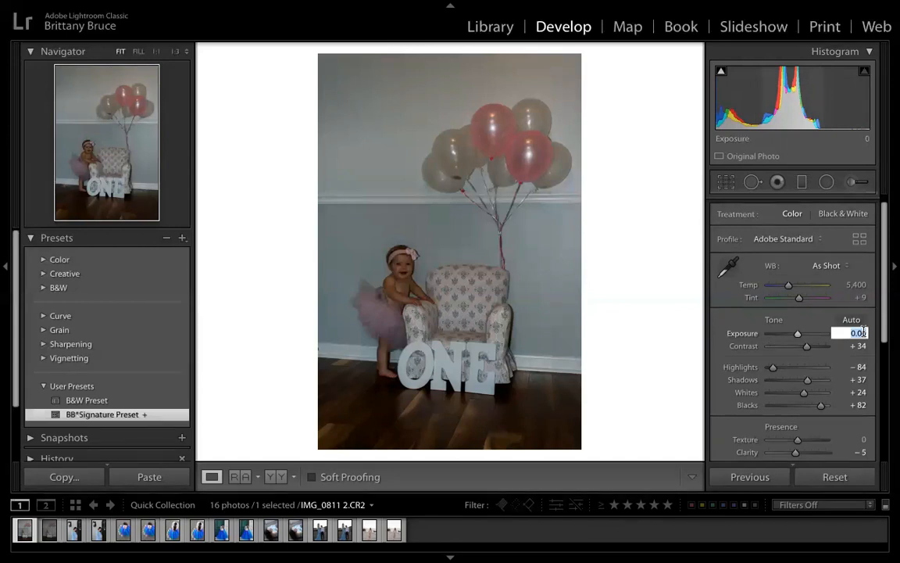
pyautogui.press('Up')
pyautogui.press('Up')
pyautogui.press('Up')
pyautogui.press('Up')
pyautogui.press('Up')
pyautogui.press('Up')
pyautogui.press('Up')
pyautogui.press('Up')
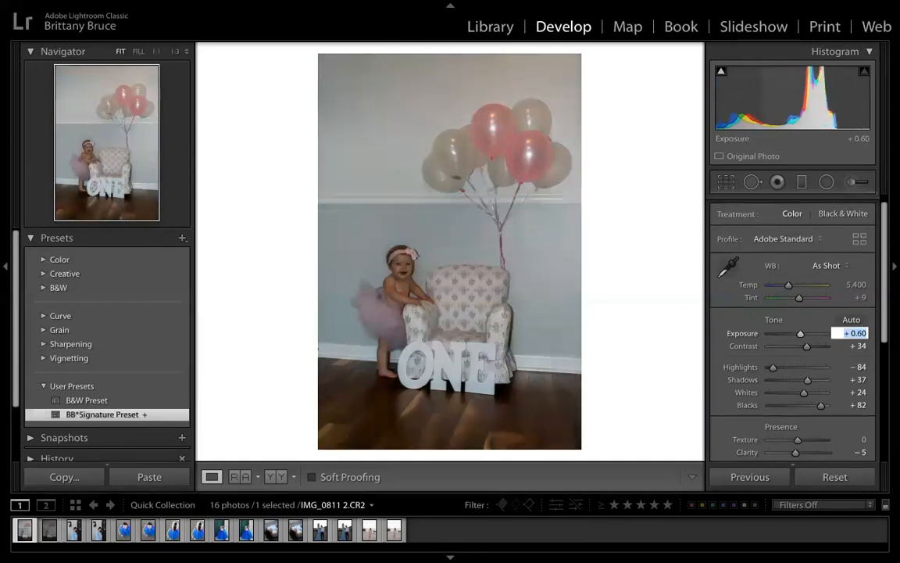
pyautogui.press('Up')
pyautogui.press('Up')
pyautogui.press('Up')
pyautogui.press('Up')
pyautogui.press('Up')
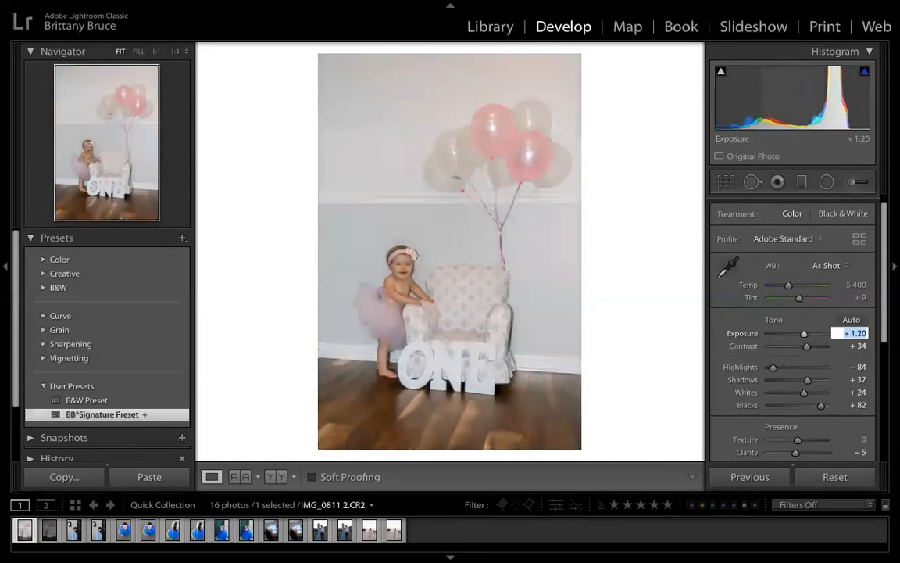
pyautogui.press('Up')
pyautogui.press('Up')
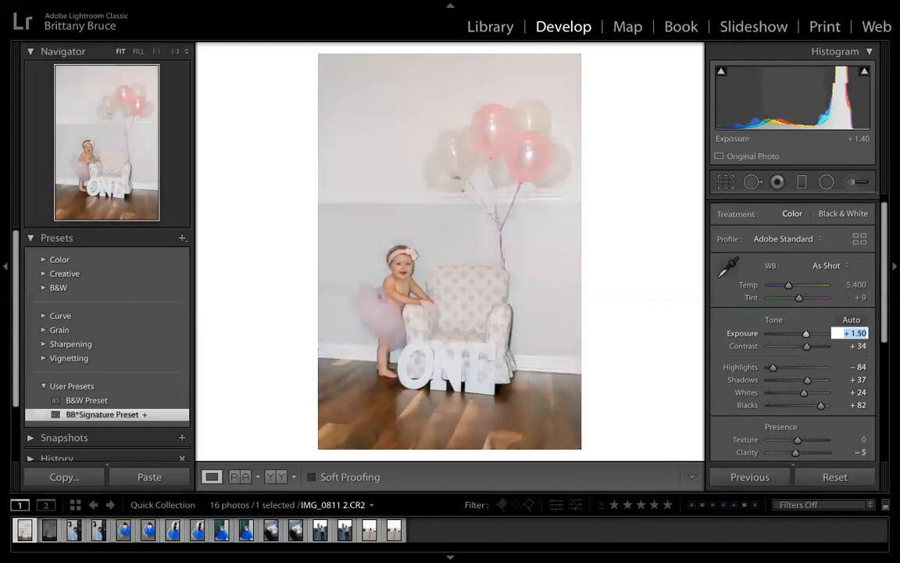
pyautogui.press('Up')
pyautogui.press('Up')
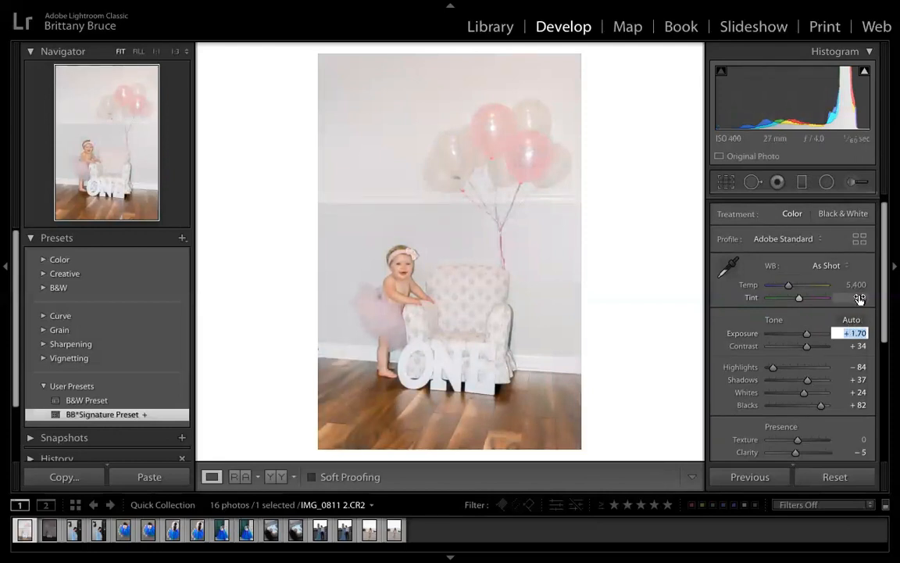
# - Set the photo's white balance tint to +4
pyautogui.click(860, 298)
pyautogui.press('Up')
pyautogui.press('Up')
pyautogui.press('Up')
pyautogui.press('Up')
pyautogui.press('Up')
pyautogui.press('Up')
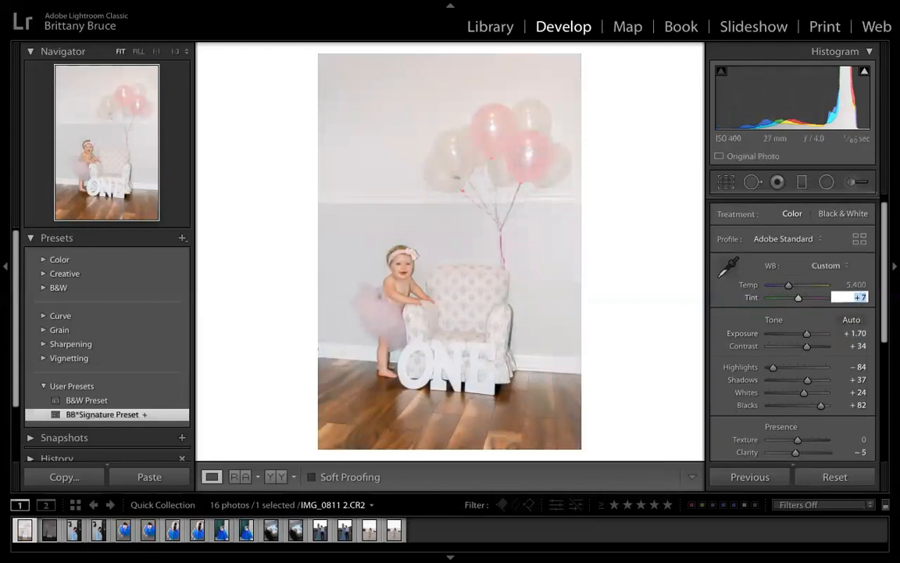
pyautogui.press('Down')
pyautogui.press('Down')
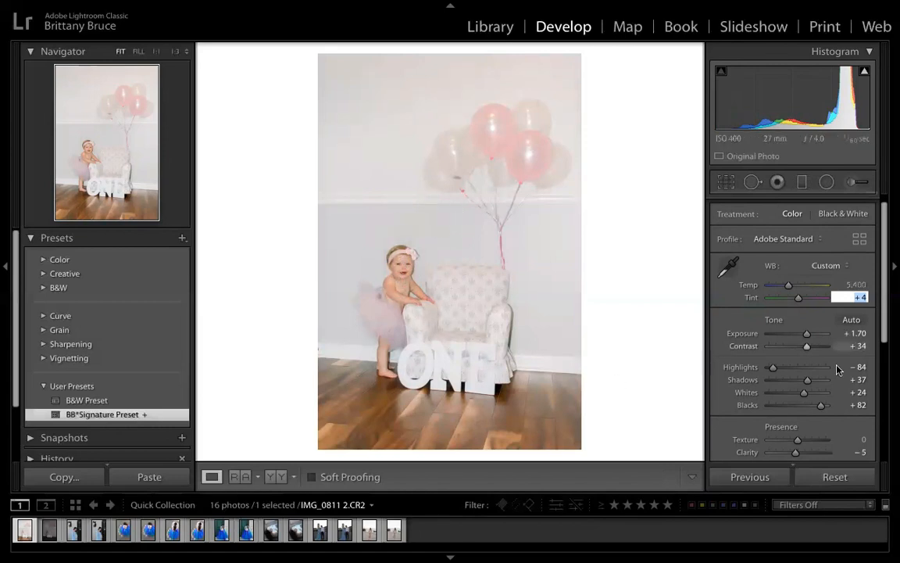
# - Raise the photo's shadows to +77 and set its color temperature to 5,500
pyautogui.moveTo(813, 380); pyautogui.dragTo(819, 384)
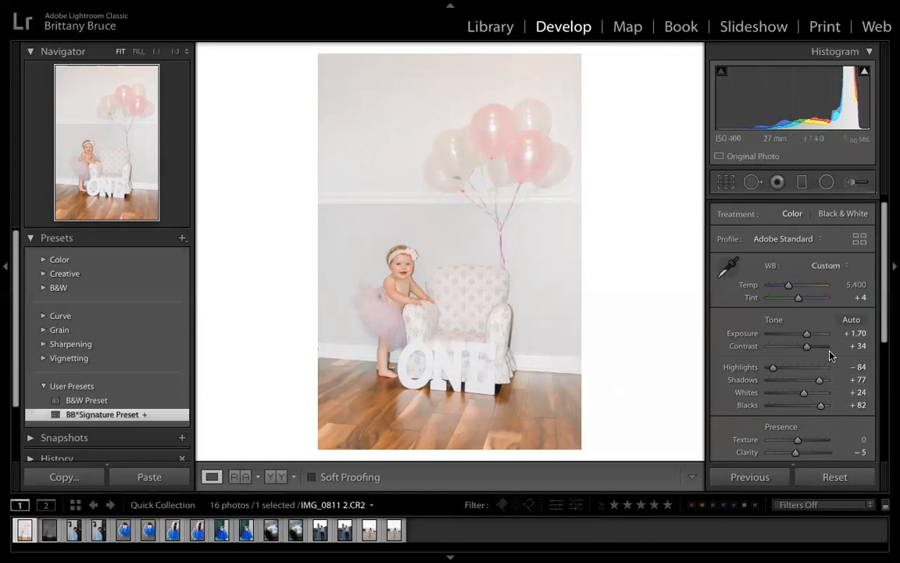
pyautogui.click(857, 284)
pyautogui.press('Up')
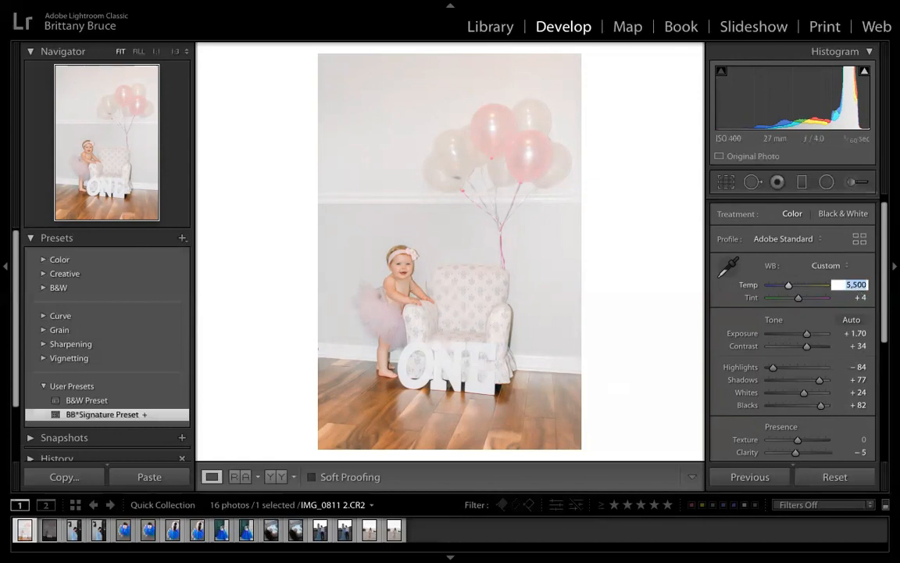
pyautogui.press('Return')
# - Set the photo's white balance tint to 0
pyautogui.click(862, 297)
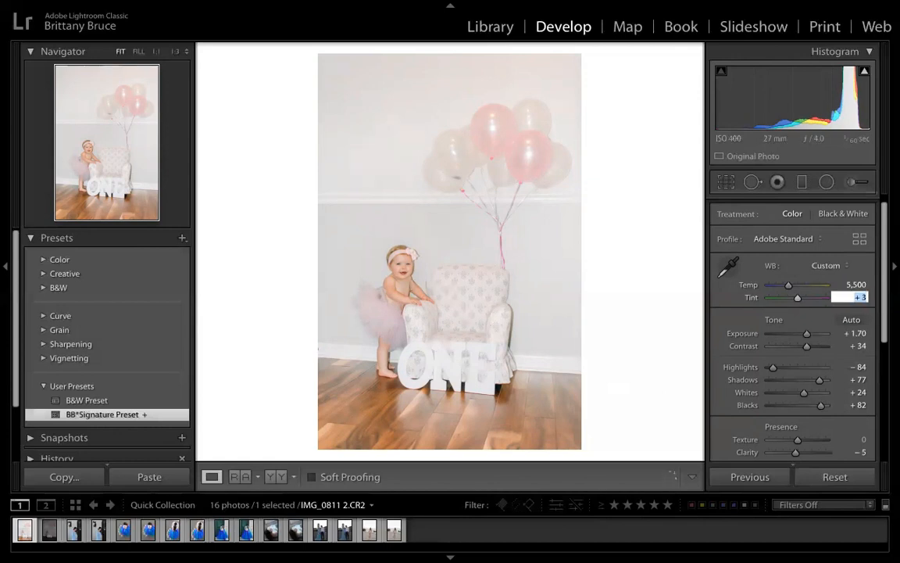
pyautogui.press('Down')
pyautogui.write('0')
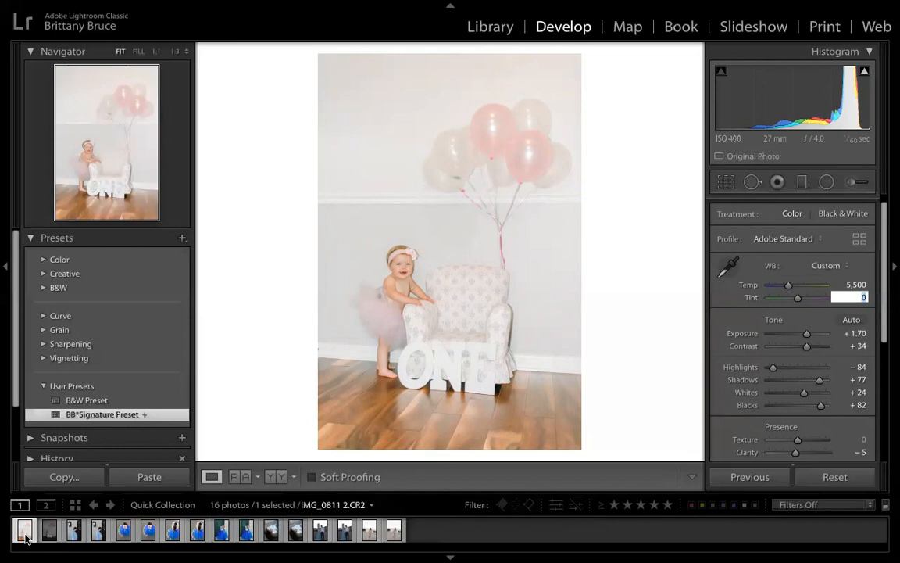
# - Compare the edited balloon photo with its unedited state side by side, trying the Reference view and using Before & After
pyautogui.keyDown('ctrl'); pyautogui.click(48, 538); pyautogui.keyUp('ctrl')
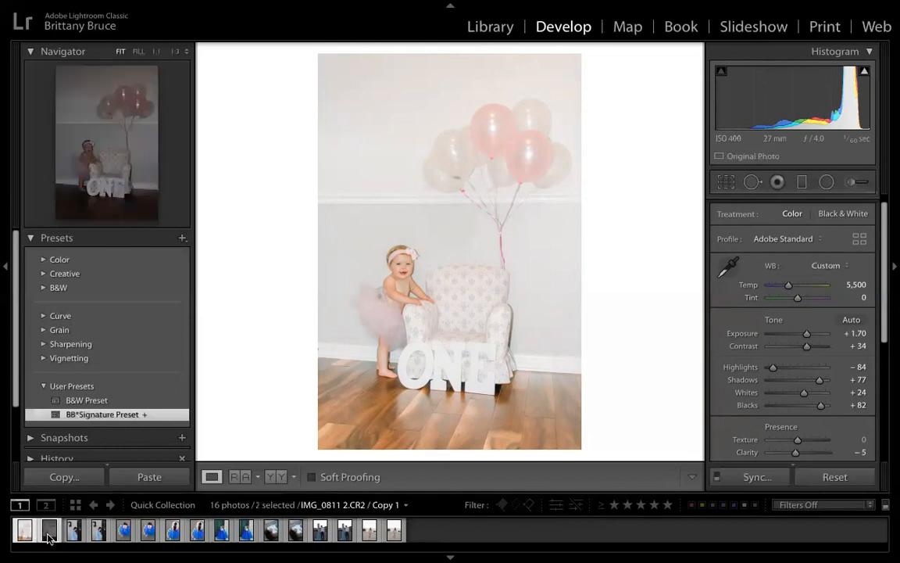
pyautogui.click(240, 477)
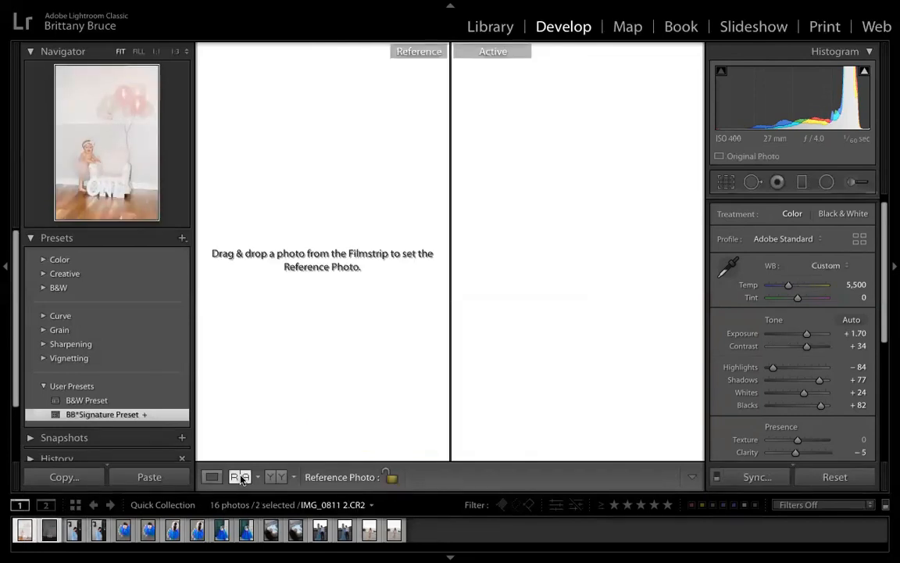
pyautogui.moveTo(48, 530); pyautogui.dragTo(280, 349)
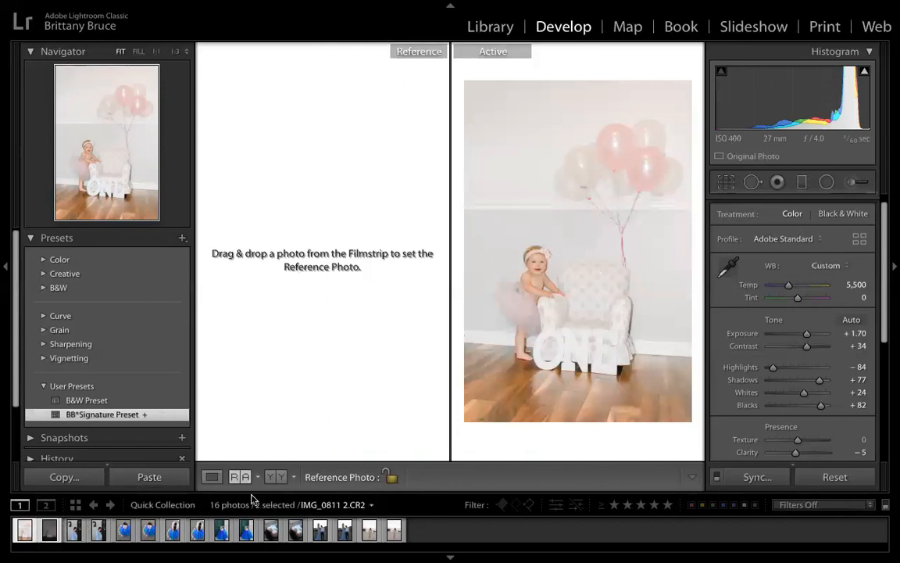
pyautogui.click(271, 477)
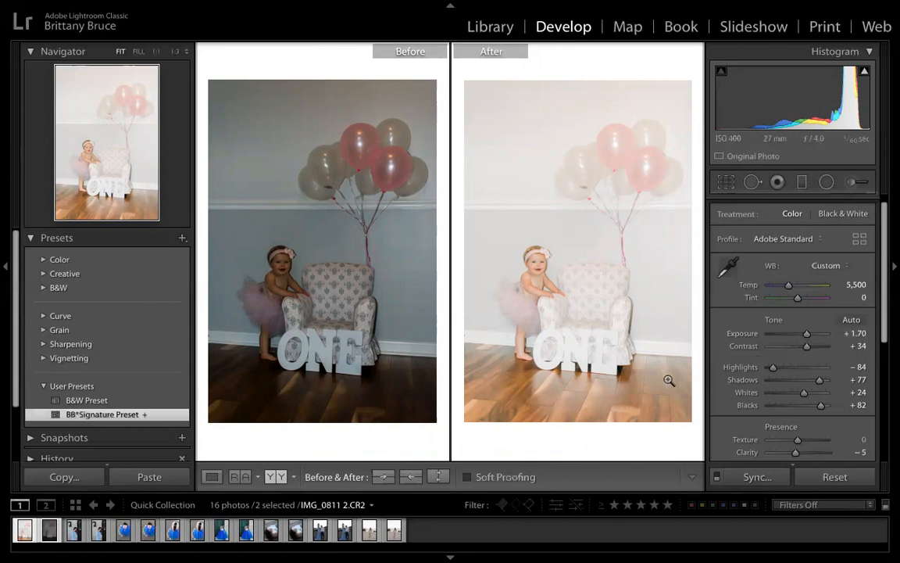
pyautogui.click(72, 531)
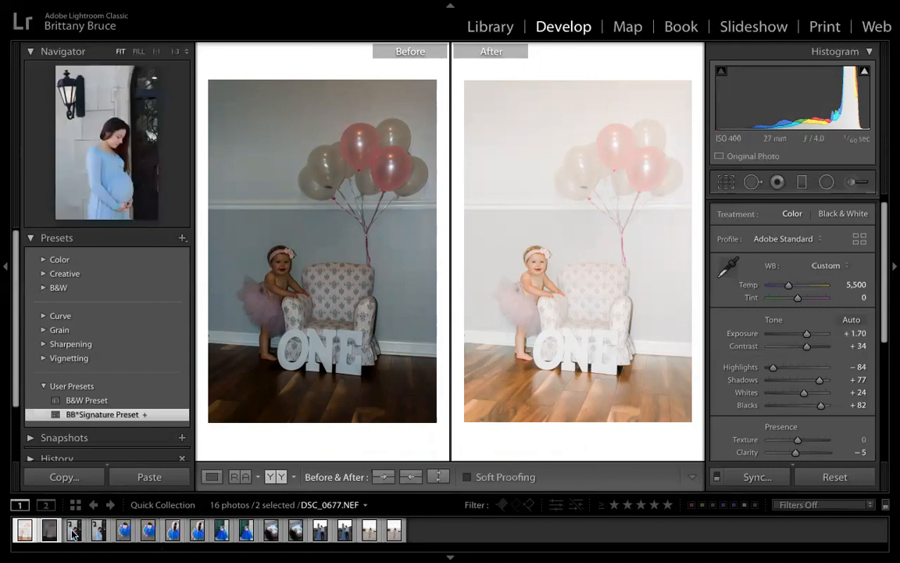
pyautogui.click(210, 478)
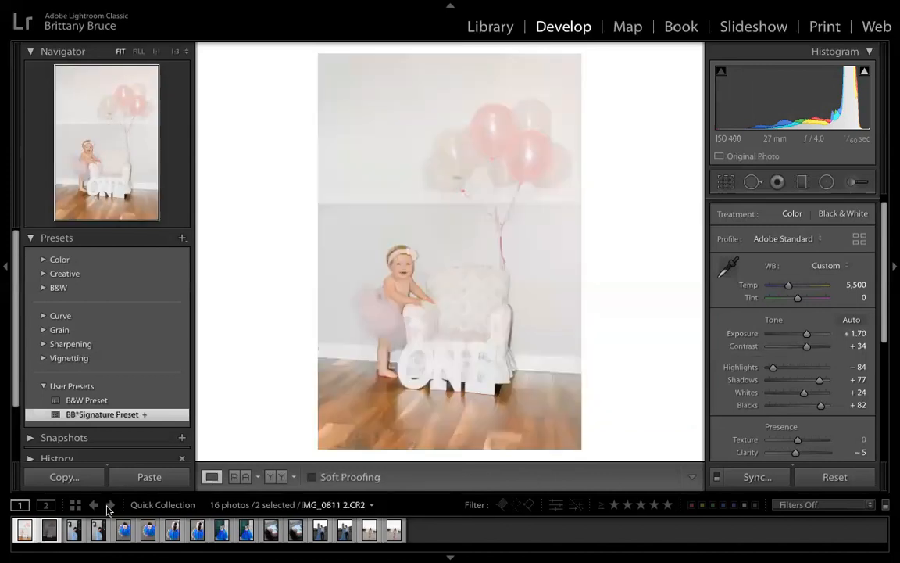
# - Apply the BB*Signature Preset to the maternity photo DSC_0677.NEF and raise its exposure to +0.50
pyautogui.click(74, 531)
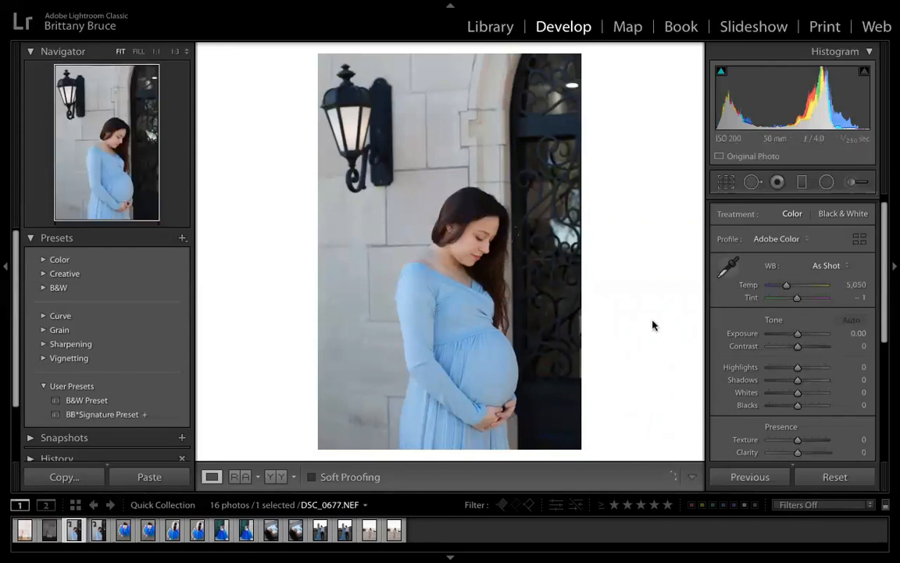
pyautogui.click(121, 421)
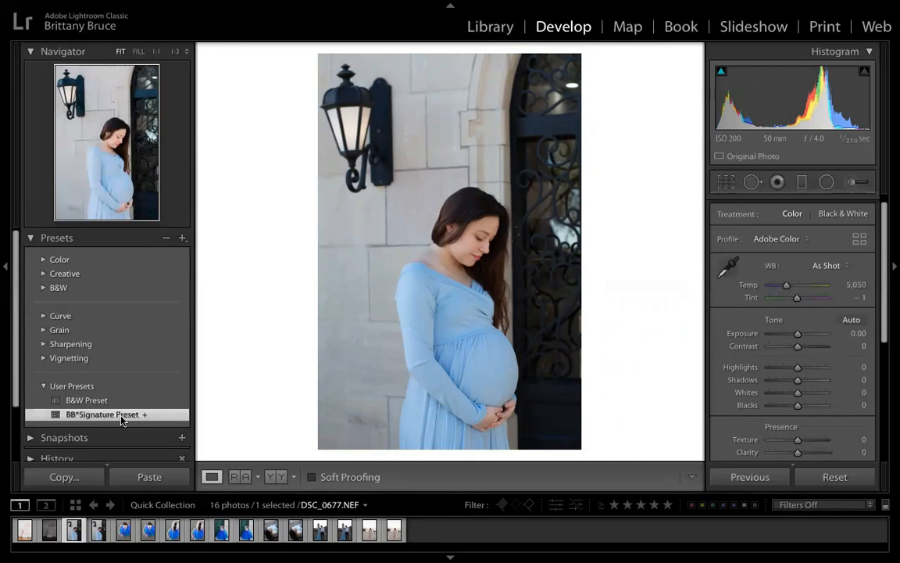
pyautogui.click(858, 333)
pyautogui.press('Up')
pyautogui.press('Up')
pyautogui.press('Up')
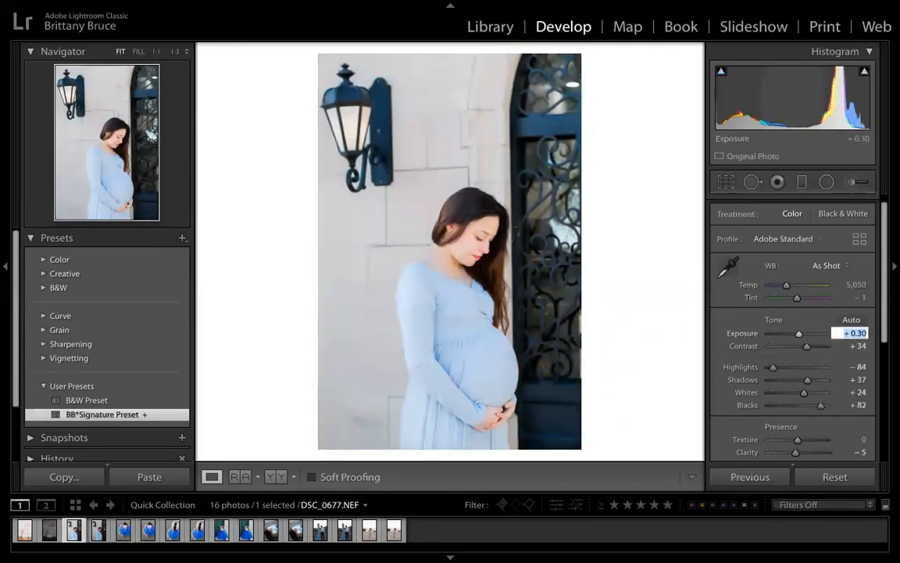
pyautogui.press('Up')
pyautogui.press('Up')
pyautogui.press('Up')
pyautogui.press('Up')
pyautogui.press('Down')
pyautogui.press('Down')
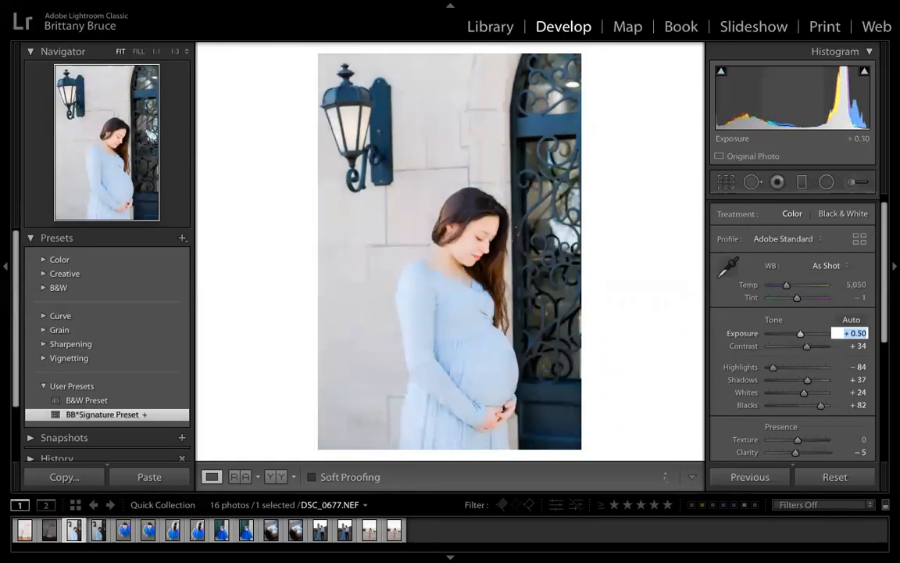
# - Raise the maternity photo's shadows to +62 and warm its color temperature to 5,450
pyautogui.click(814, 379)
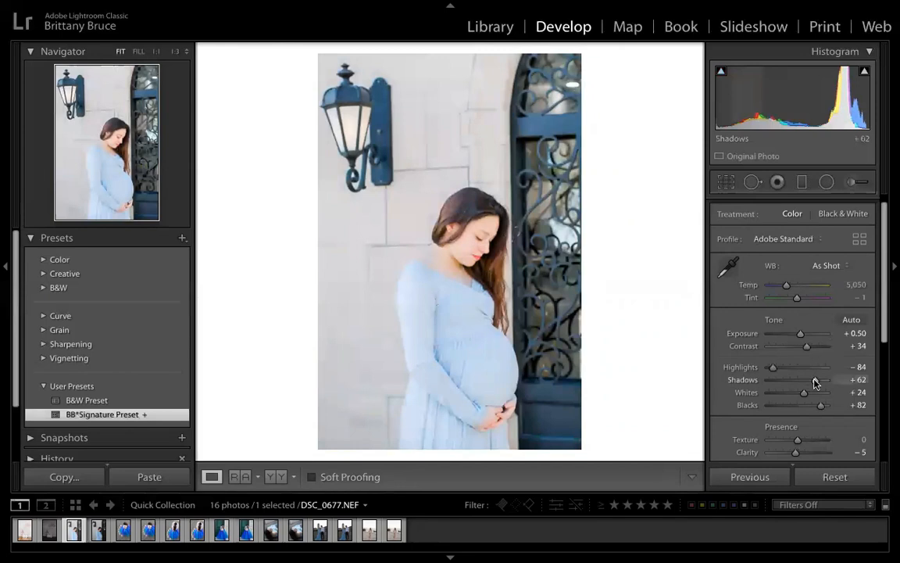
pyautogui.click(857, 284)
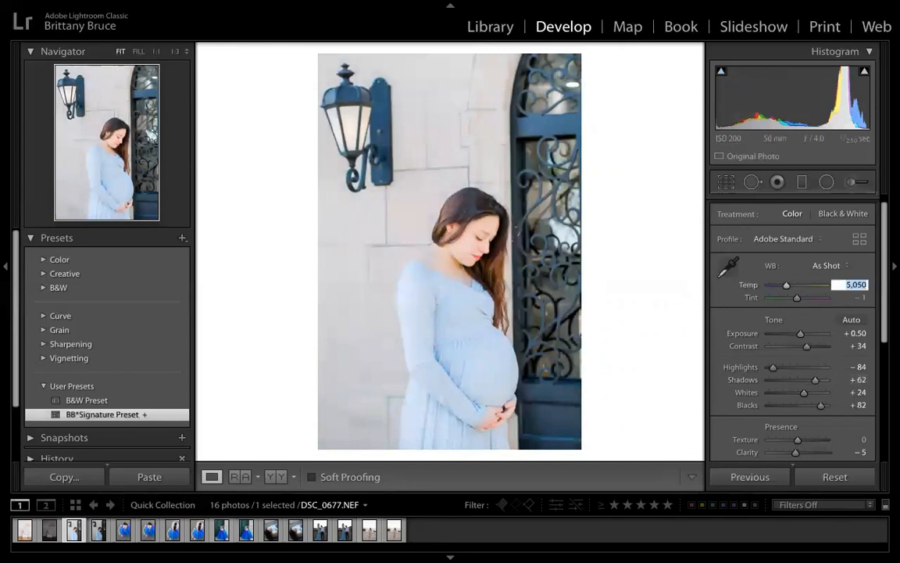
pyautogui.press('Up')
pyautogui.press('Up')
pyautogui.press('Up')
pyautogui.press('Up')
pyautogui.press('Up')
pyautogui.press('Up')
pyautogui.press('Up')
pyautogui.press('Up')
pyautogui.press('Up')
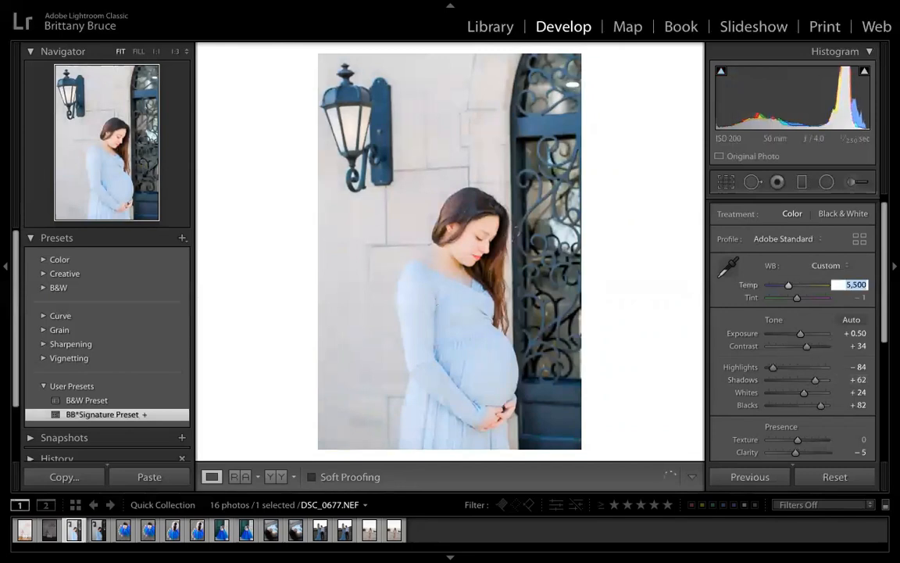
pyautogui.press('Up')
pyautogui.press('Up')
pyautogui.press('Up')
pyautogui.press('Up')
pyautogui.press('Up')
pyautogui.press('Up')
pyautogui.press('Down')
pyautogui.press('Down')
pyautogui.press('Down')
pyautogui.press('Down')
pyautogui.press('Down')
pyautogui.press('Down')
pyautogui.press('Down')
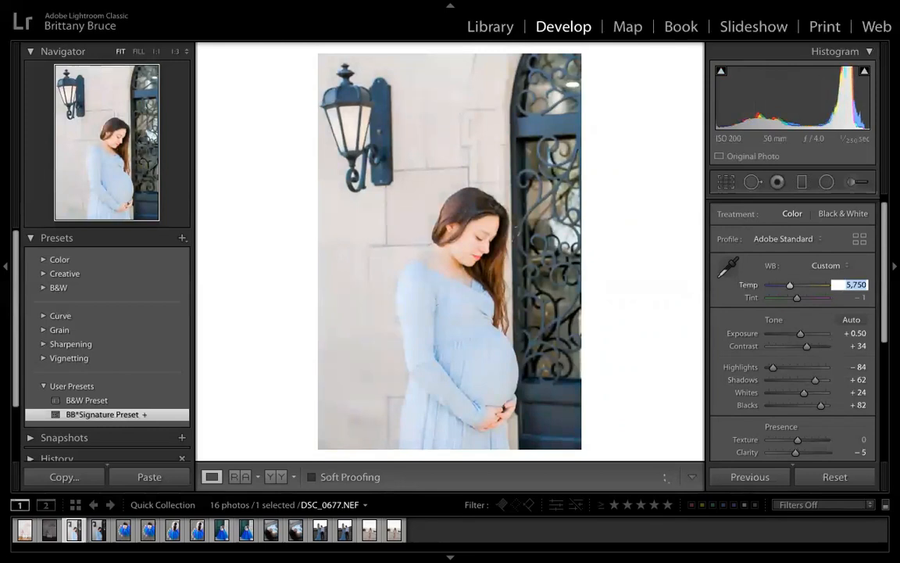
# - Set the maternity photo's white balance tint to -15
pyautogui.press('Tab')
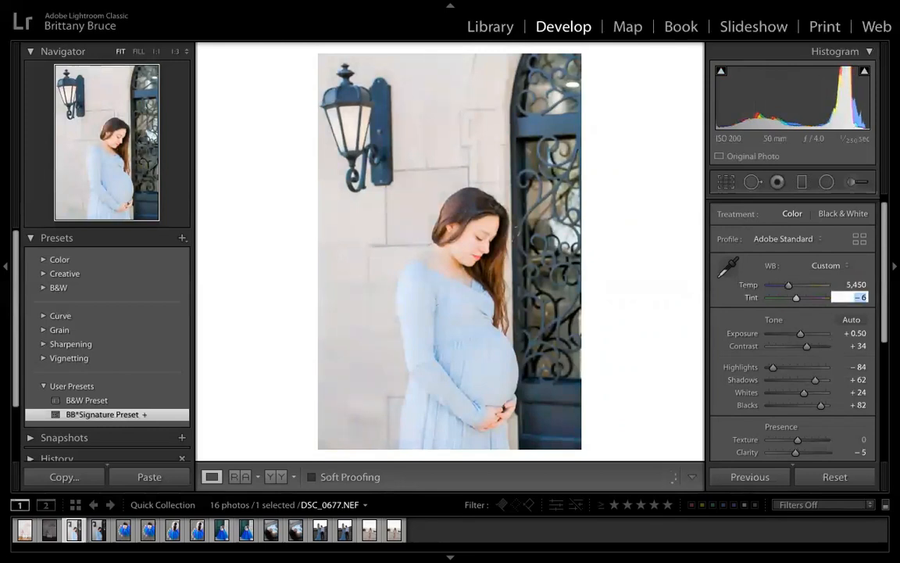
pyautogui.press('Down')
pyautogui.press('Down')
pyautogui.press('Down')
pyautogui.press('Down')
pyautogui.press('Down')
pyautogui.press('Down')
pyautogui.press('Down')
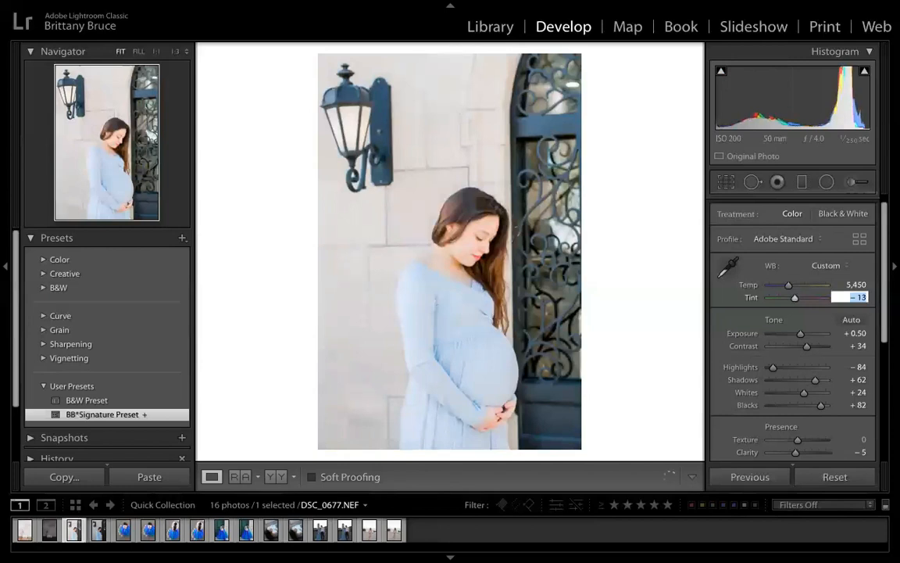
pyautogui.press('Down')
pyautogui.press('Down')
# - Set the maternity photo's whites to +31 and its shadows to +55
pyautogui.click(806, 395)
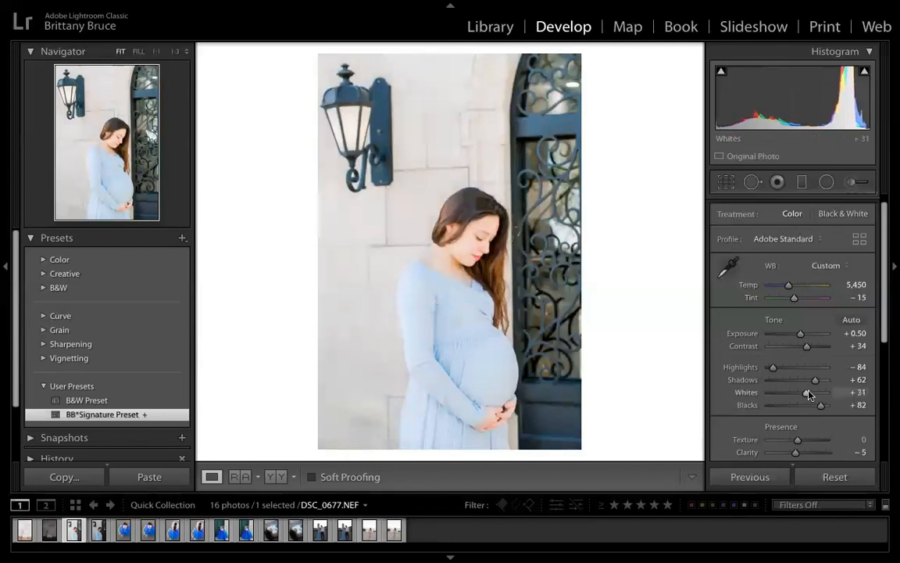
pyautogui.click(813, 382)
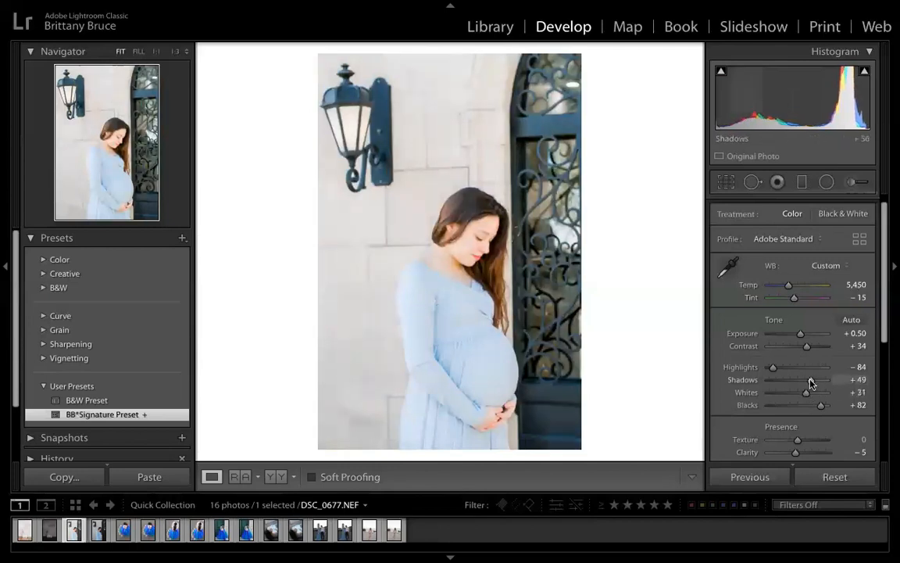
pyautogui.moveTo(812, 380); pyautogui.dragTo(814, 380)
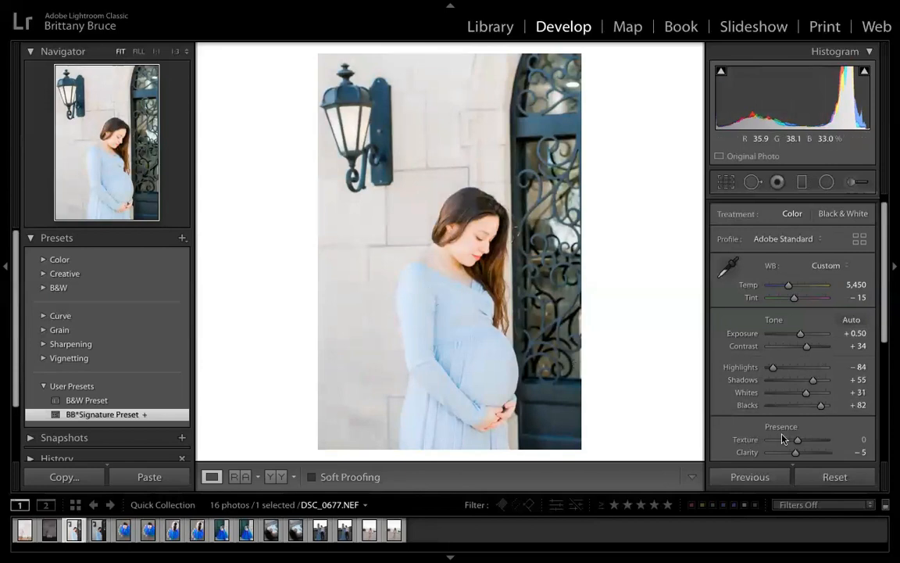
# - Examine the maternity photo in side-by-side and stacked Before & After views, and return to the single-photo view
pyautogui.keyDown('ctrl'); pyautogui.click(98, 534); pyautogui.keyUp('ctrl')
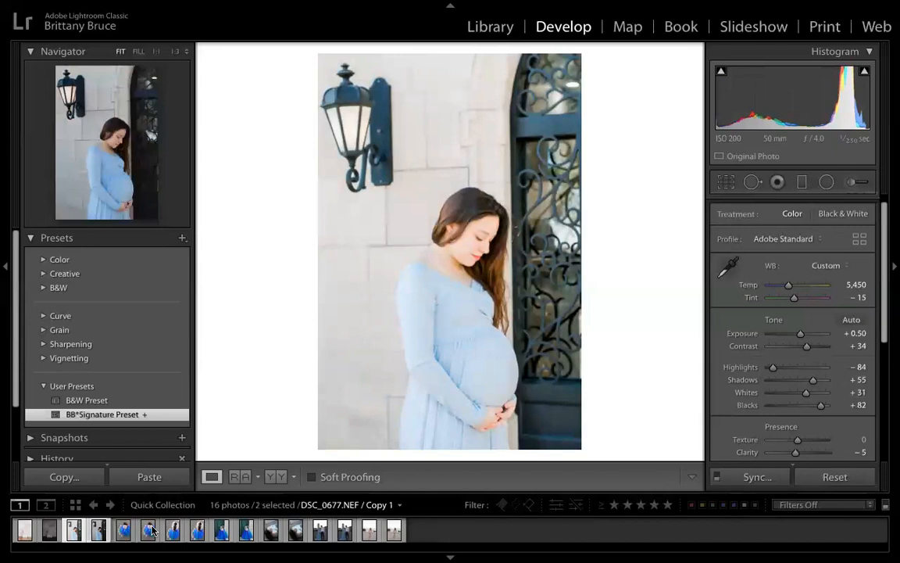
pyautogui.click(276, 477)
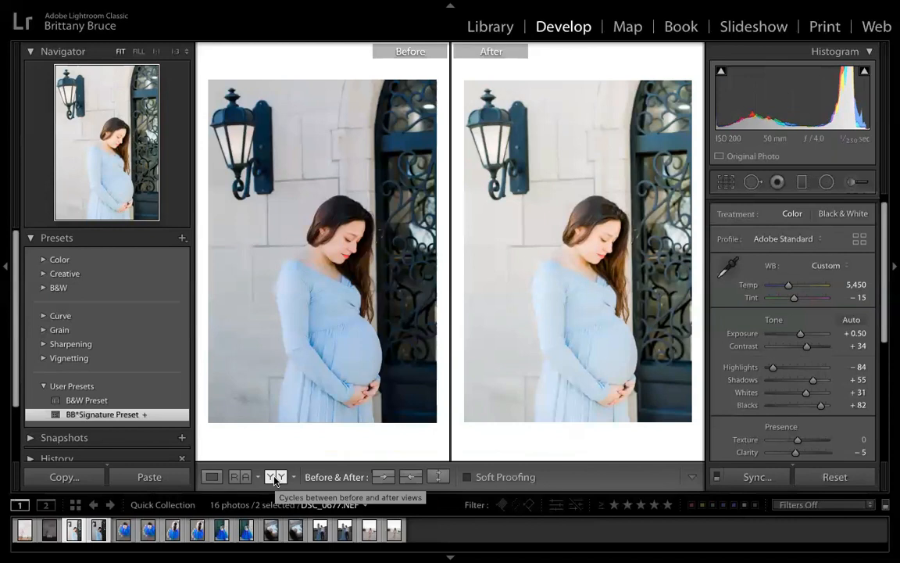
pyautogui.press('ctrl')
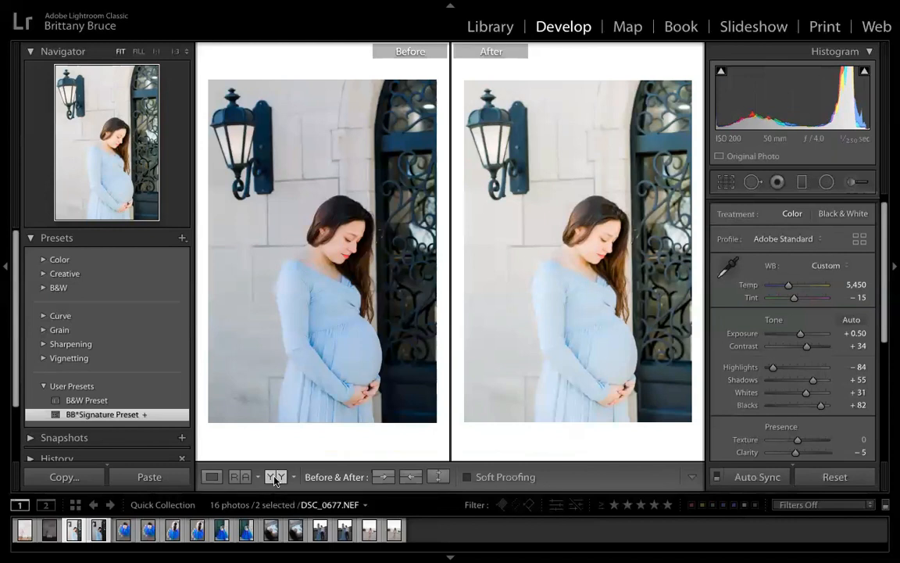
pyautogui.click(274, 476)
pyautogui.click(274, 477)
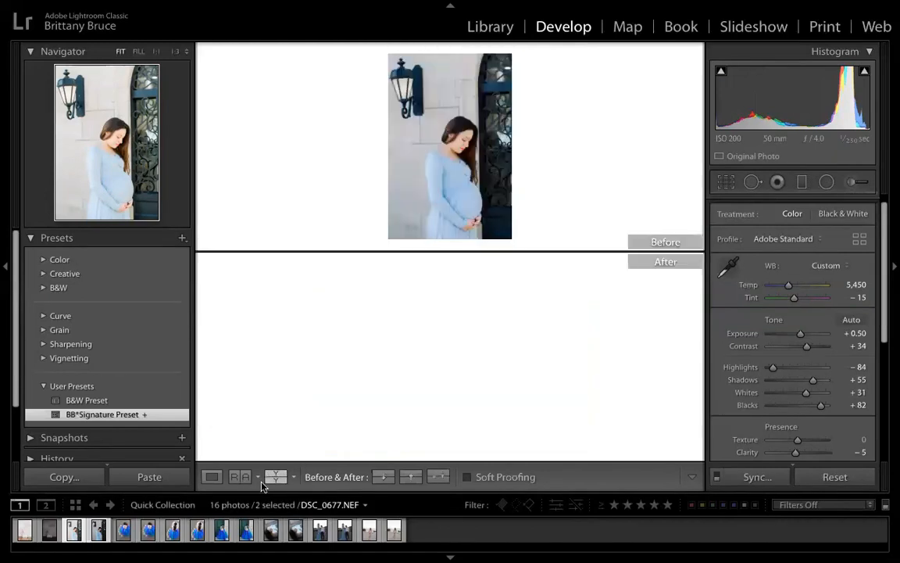
pyautogui.click(209, 476)
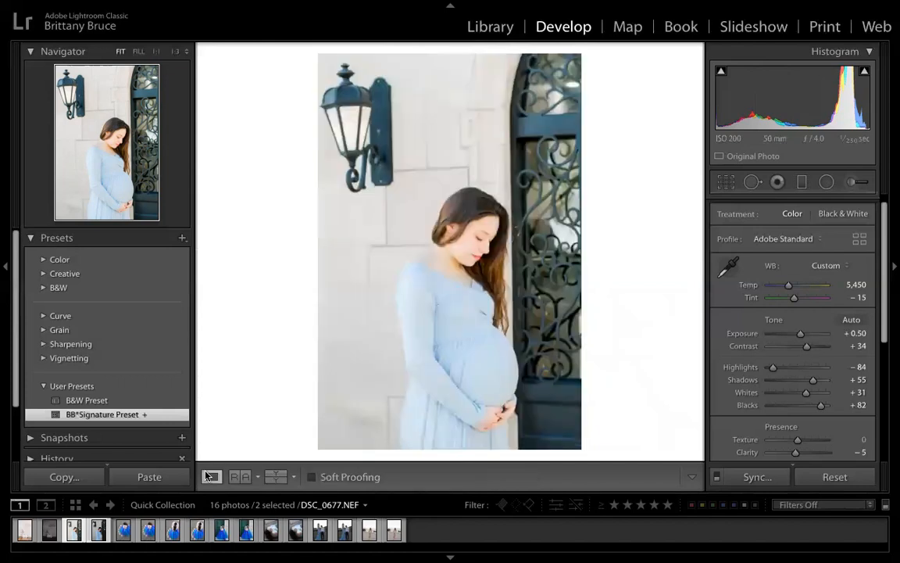
# - View the unedited copy of DSC_0677.NEF and switch back to the edited version to compare them
pyautogui.click(49, 530)
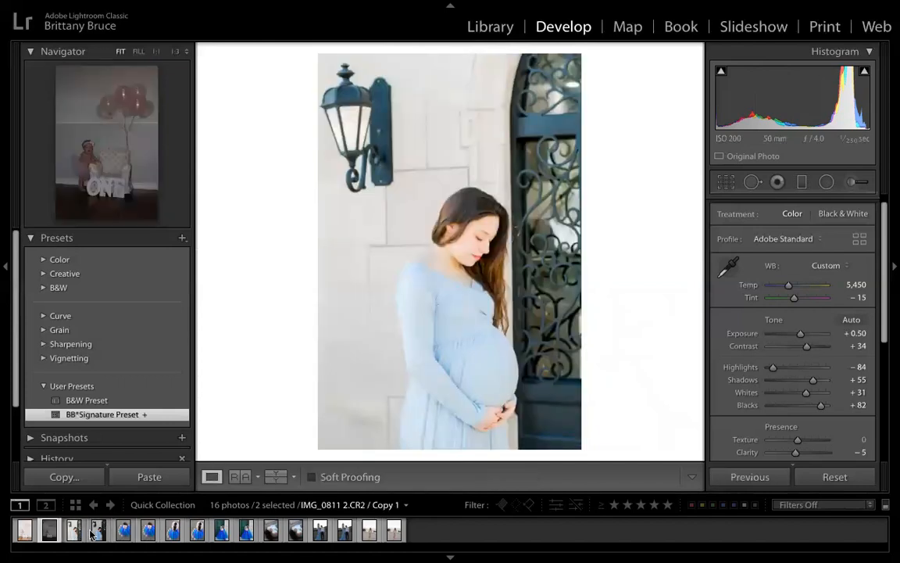
pyautogui.press('Right')
pyautogui.click(98, 531)
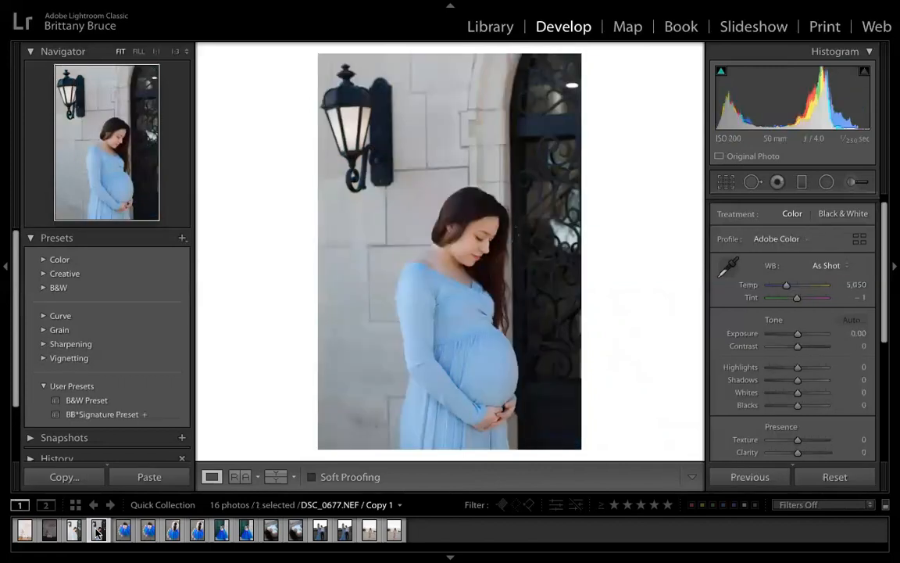
pyautogui.press('Left')
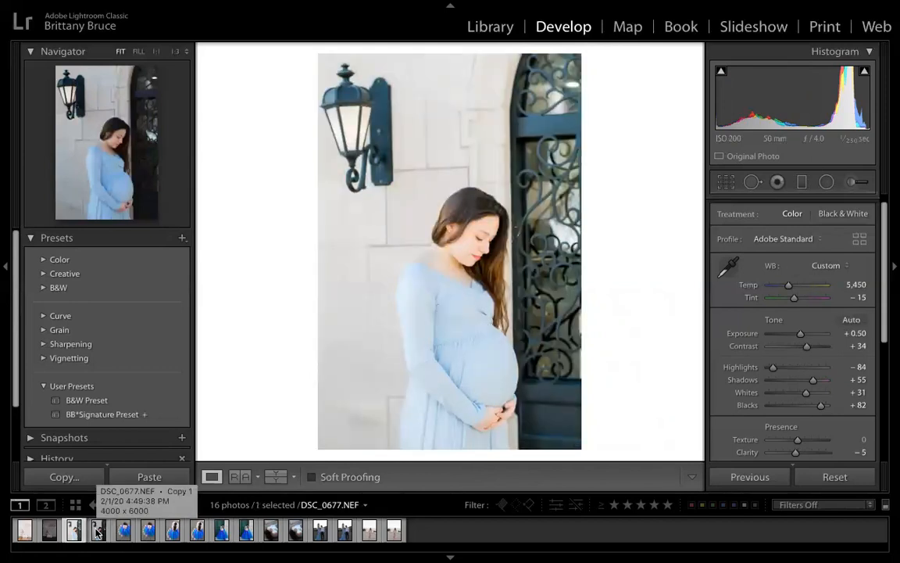
# - Lower the maternity photo's whites to +16 and exposure to +0.40, checking it against the unedited copy
pyautogui.click(797, 393)
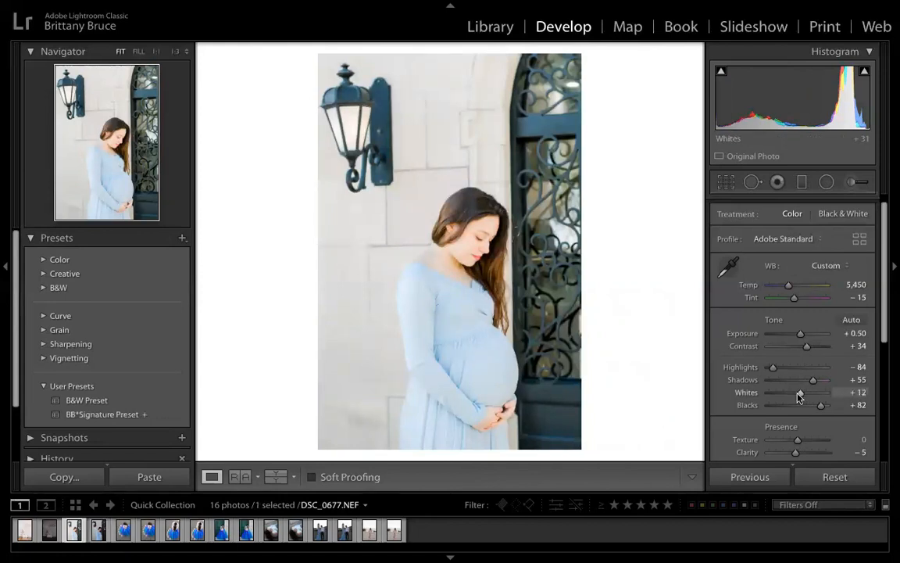
pyautogui.moveTo(798, 397); pyautogui.dragTo(803, 394)
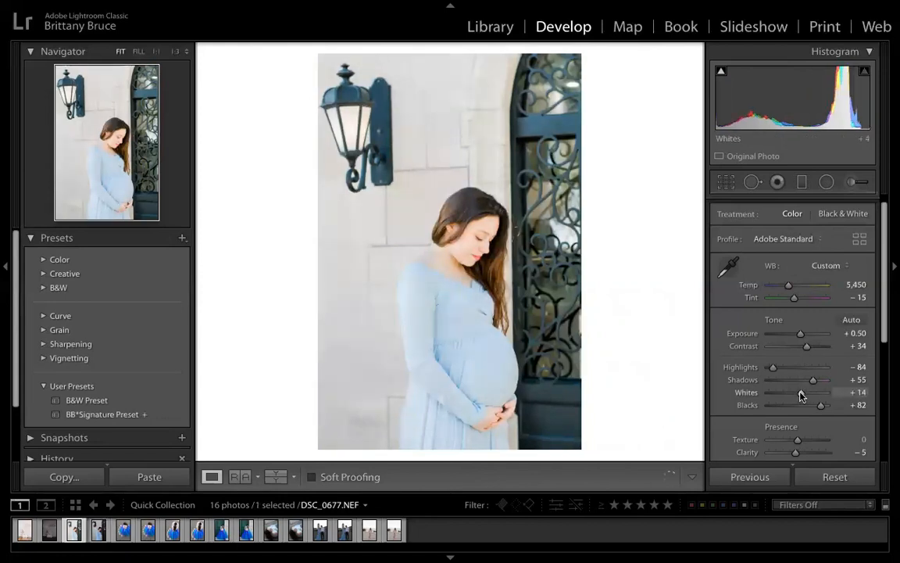
pyautogui.click(850, 334)
pyautogui.press('Down')
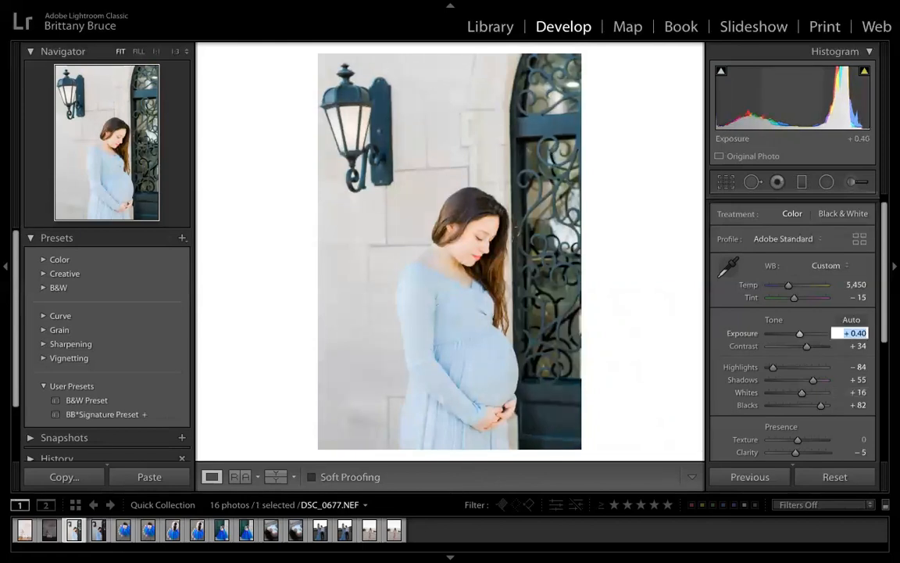
pyautogui.press('Down')
pyautogui.click(102, 530)
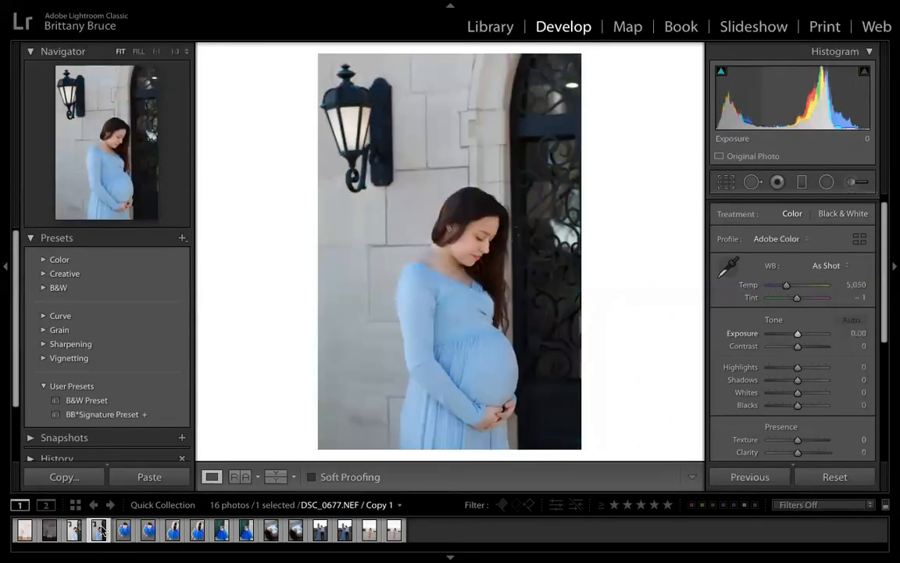
pyautogui.click(73, 530)
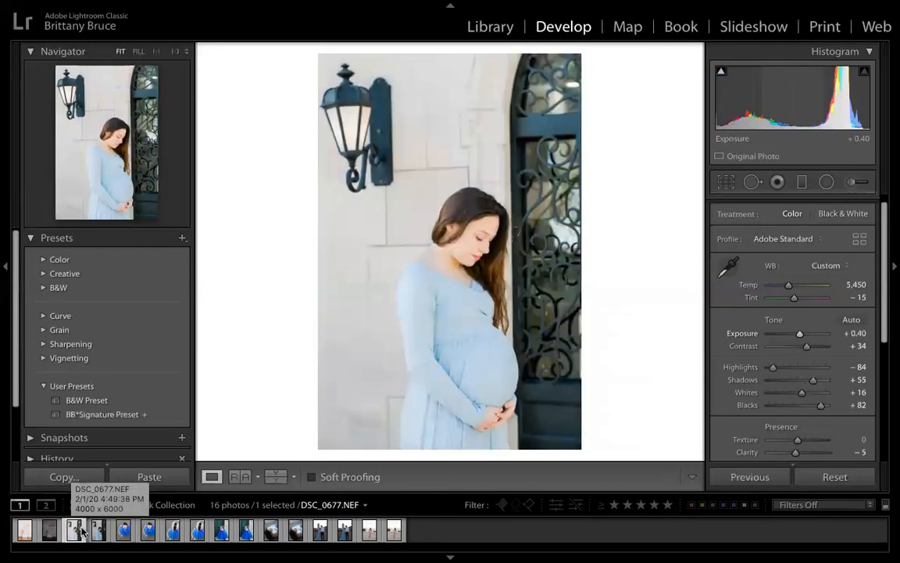
# - Apply the BB*Signature Preset to DSC_0703.NEF, the maternity photo with the blue and purple tulle skirt
pyautogui.click(125, 533)
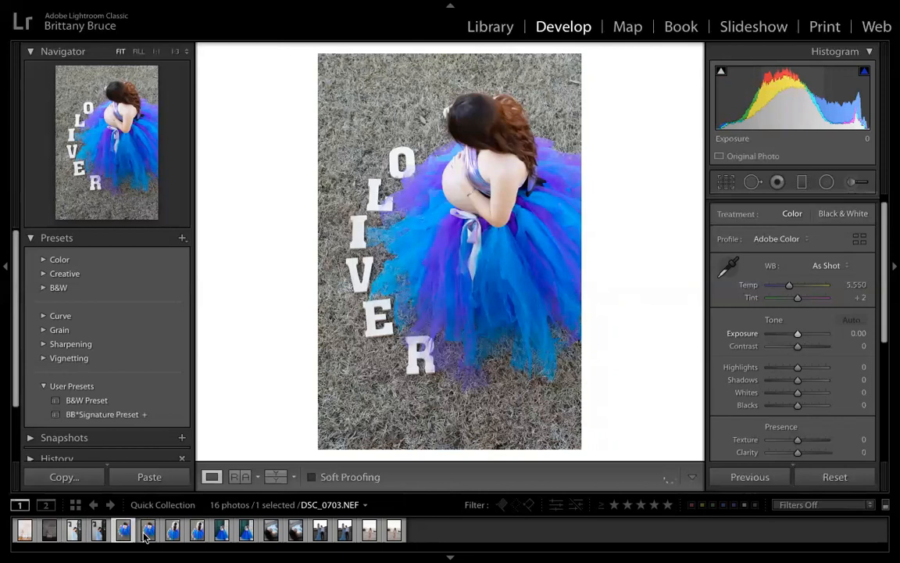
pyautogui.hotkey('ctrl', "'")
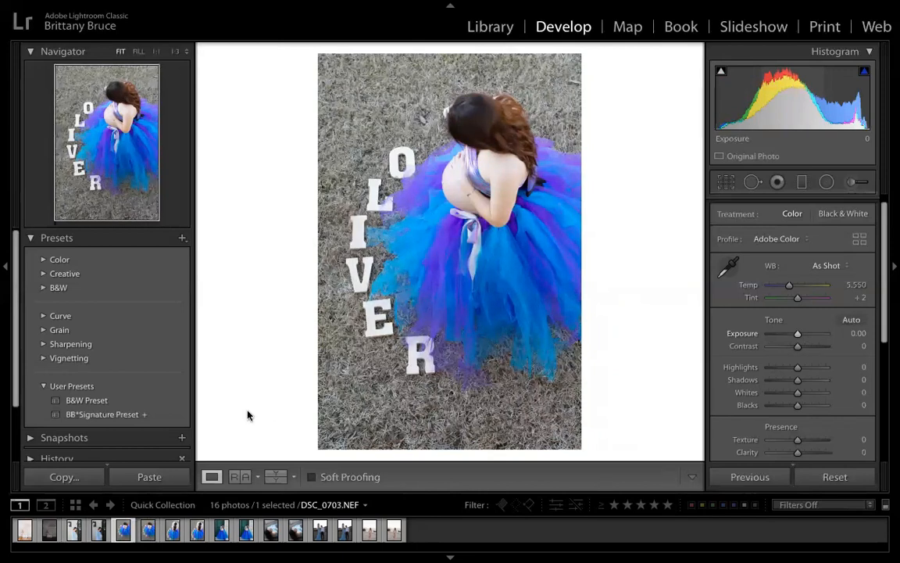
pyautogui.click(104, 415)
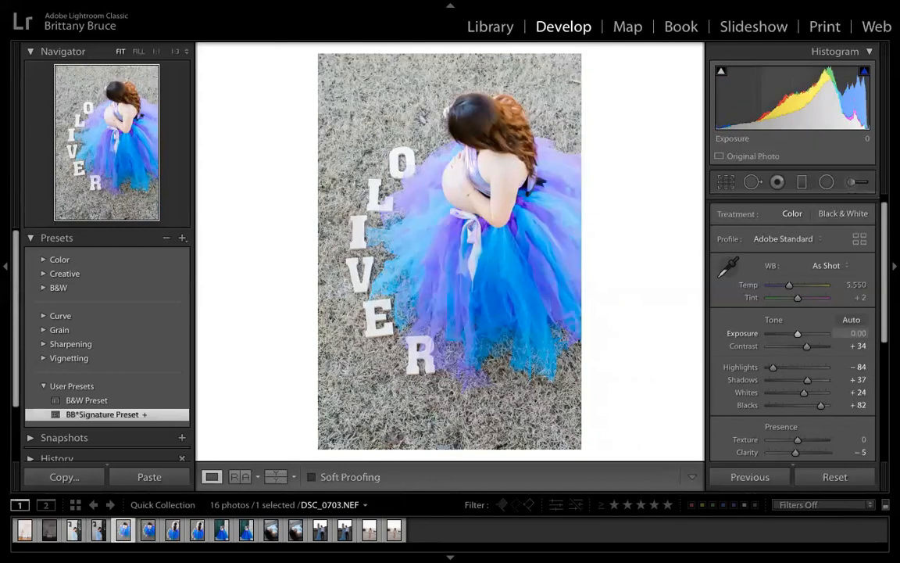
# - Raise the exposure of DSC_0703.NEF to +0.30
pyautogui.press('Up')
pyautogui.press('Up')
pyautogui.press('Up')
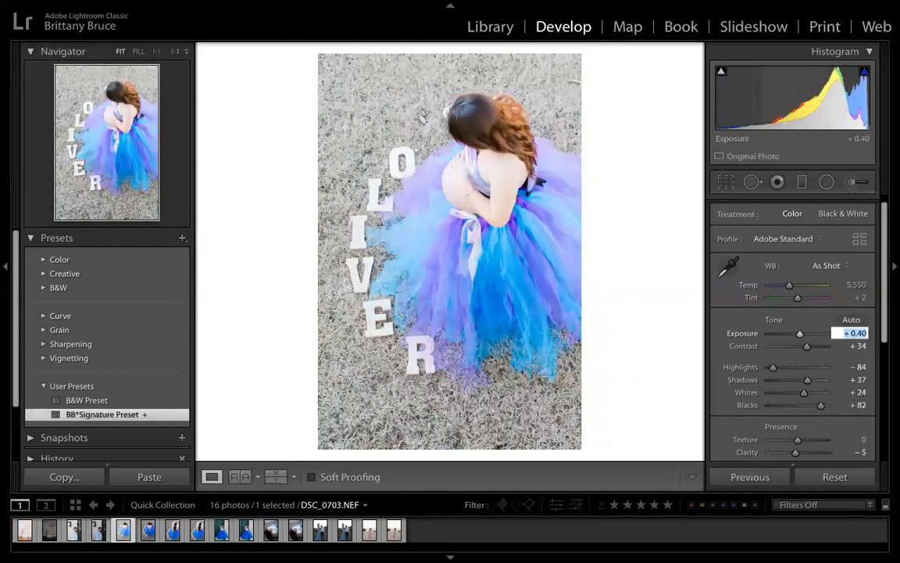
# - Warm the white balance temperature of DSC_0703.NEF to 6,650 and compare the result with its unedited copy
pyautogui.click(856, 283)
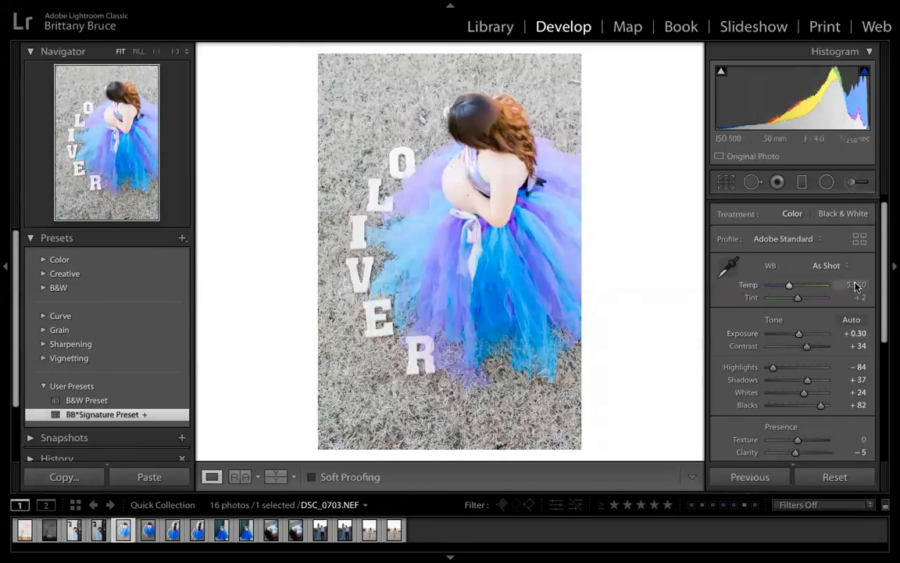
pyautogui.press('Up')
pyautogui.press('Up')
pyautogui.press('Up')
pyautogui.press('Up')
pyautogui.press('Up')
pyautogui.press('Up')
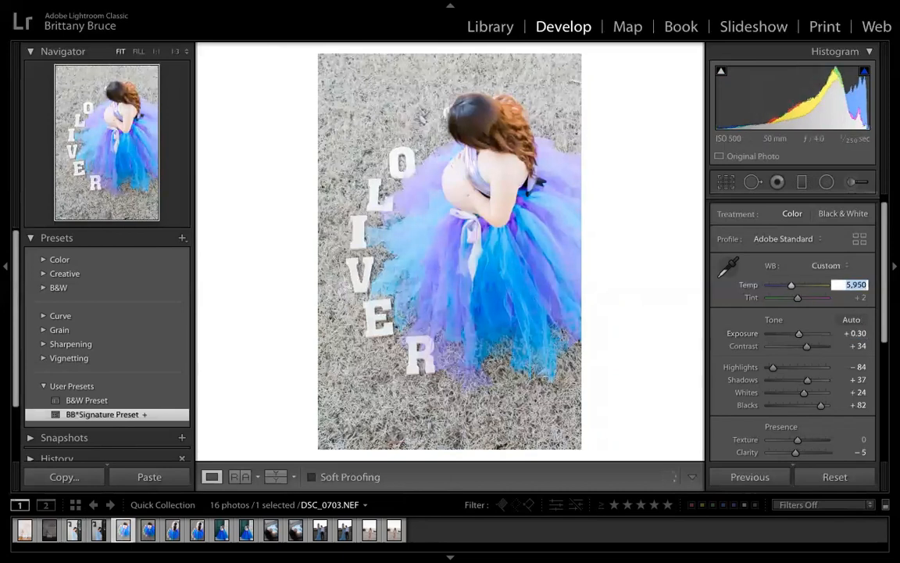
pyautogui.press('Up')
pyautogui.press('Up')
pyautogui.press('Up')
pyautogui.press('Up')
pyautogui.press('Up')
pyautogui.press('Up')
pyautogui.press('Up')
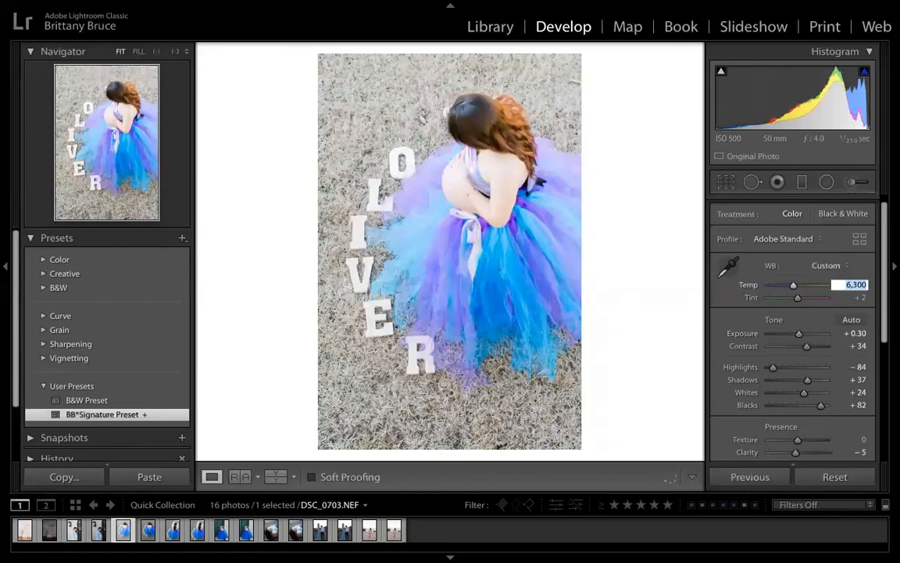
pyautogui.press('Up')
pyautogui.press('Up')
pyautogui.press('Up')
pyautogui.press('Up')
pyautogui.press('Up')
pyautogui.press('Up')
pyautogui.press('Up')
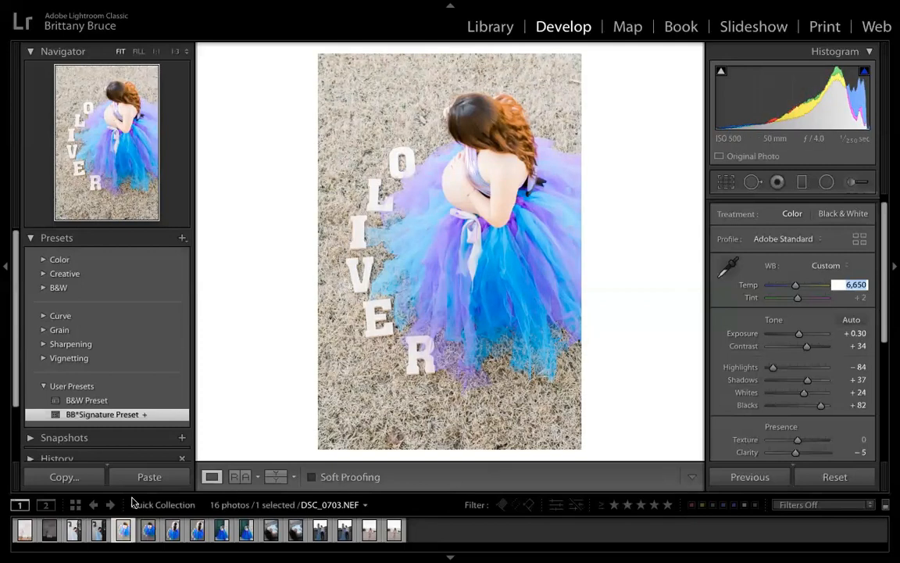
pyautogui.click(149, 531)
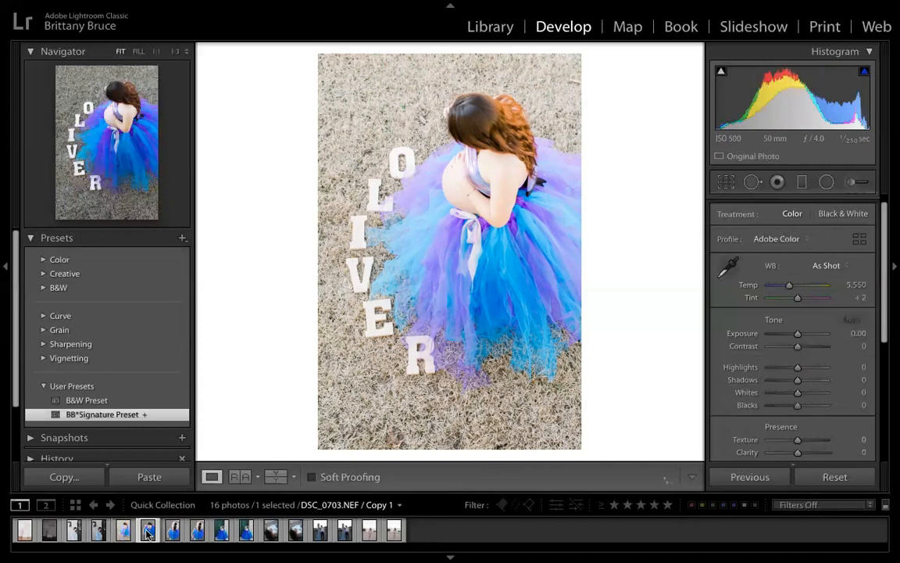
pyautogui.press('Left')
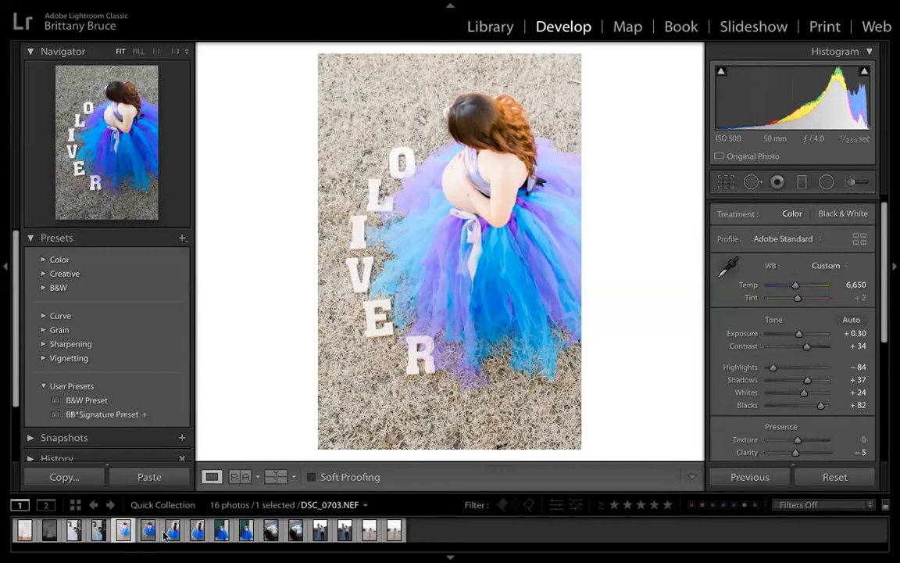
# - Apply the BB*Signature Preset to DSC_0729.NEF, the couple photo, and synchronize the develop settings of DSC_0703.NEF onto it
pyautogui.click(173, 533)
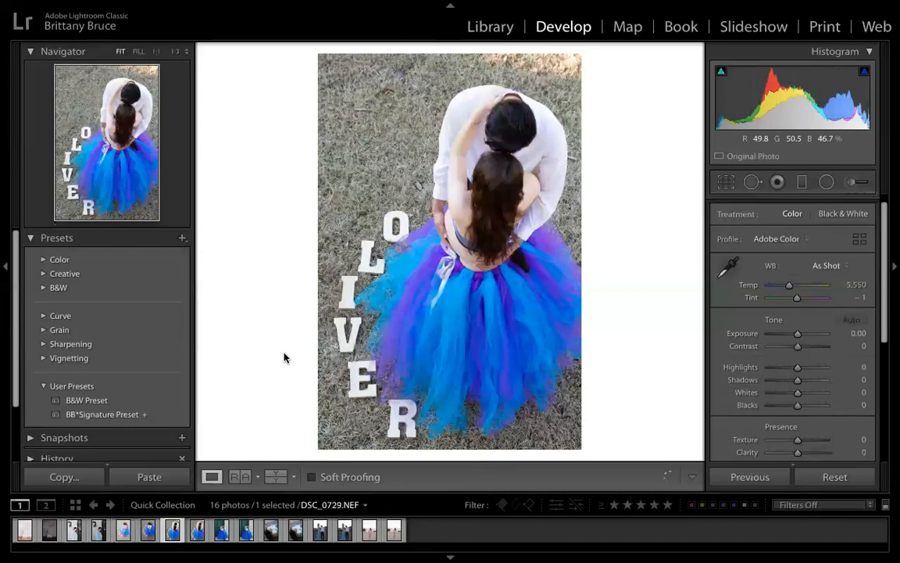
pyautogui.click(91, 415)
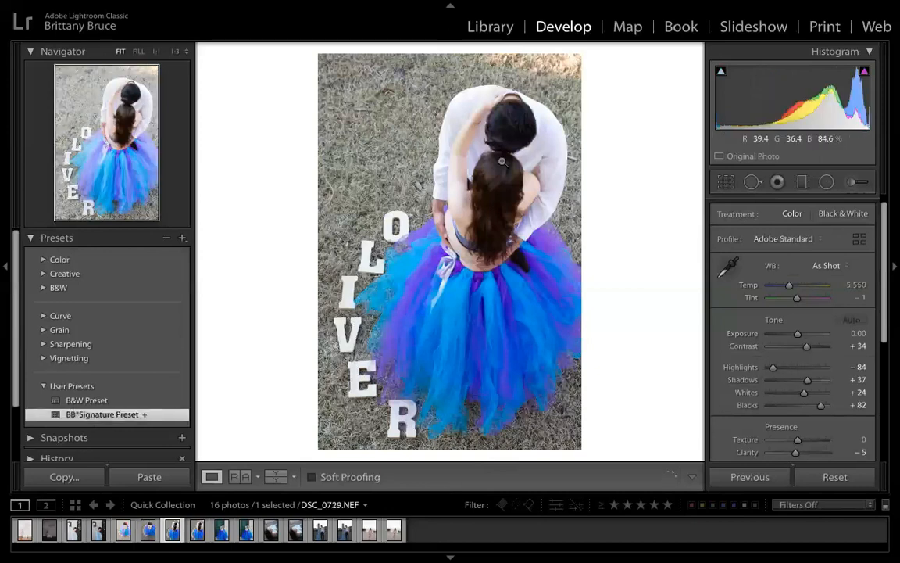
pyautogui.click(124, 532)
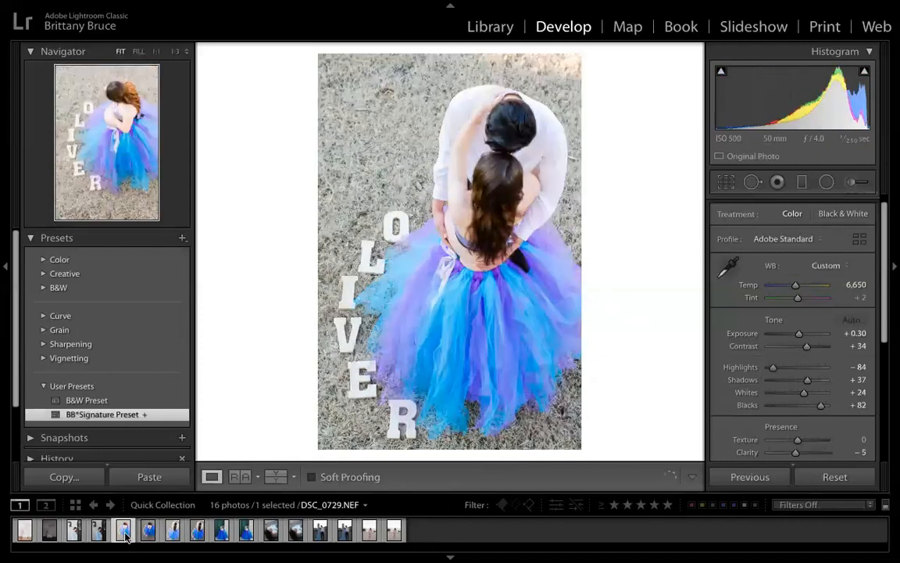
pyautogui.keyDown('super'); pyautogui.click(173, 531); pyautogui.keyUp('super')
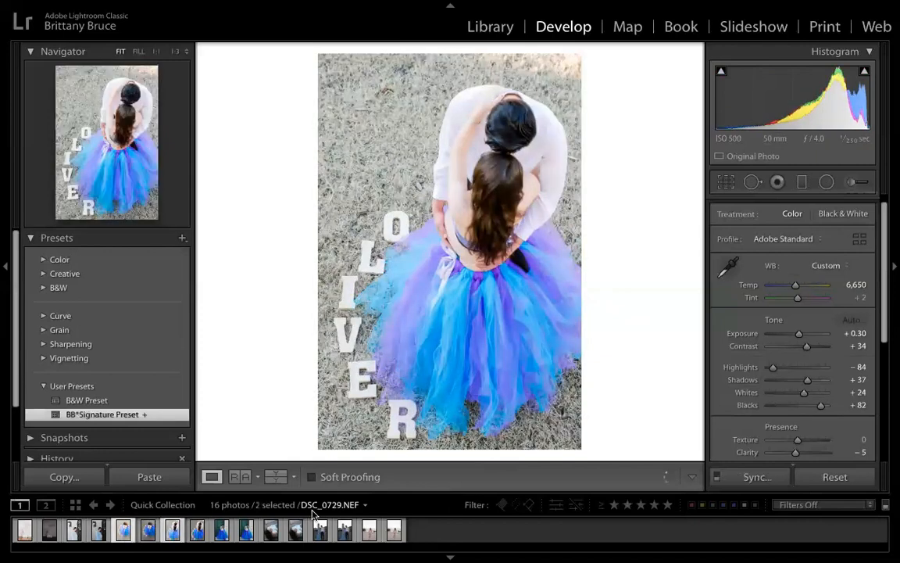
pyautogui.click(755, 477)
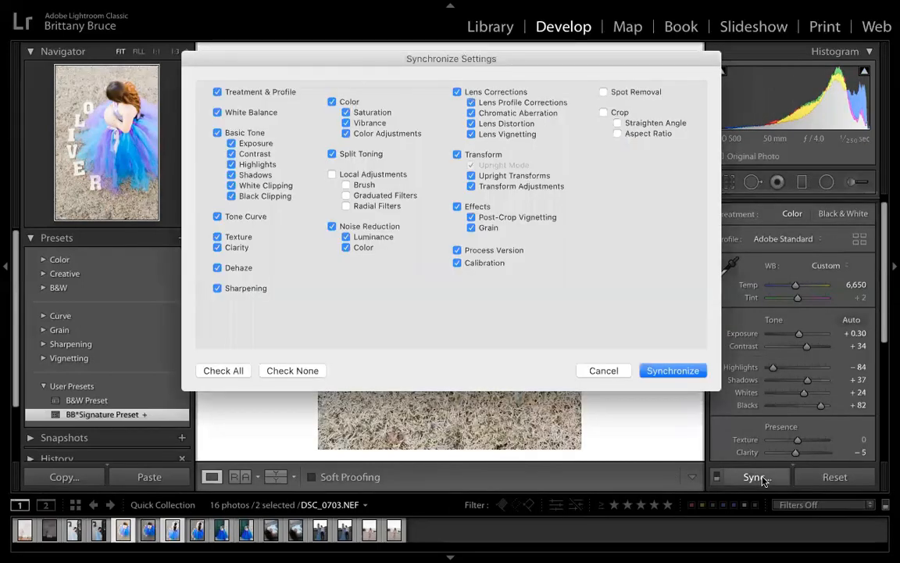
pyautogui.press('Return')
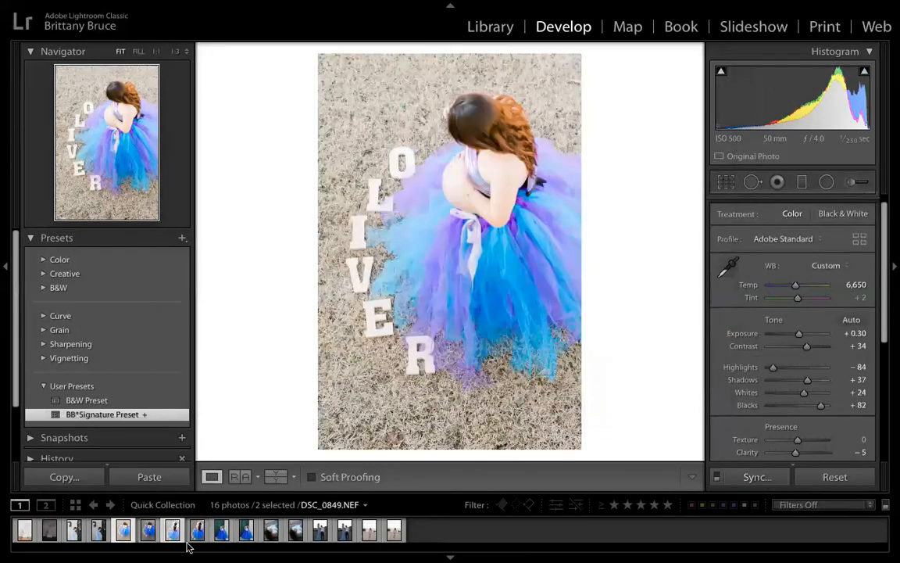
# - Select only DSC_0729.NEF and lower its white balance tint to -17
pyautogui.click(174, 530)
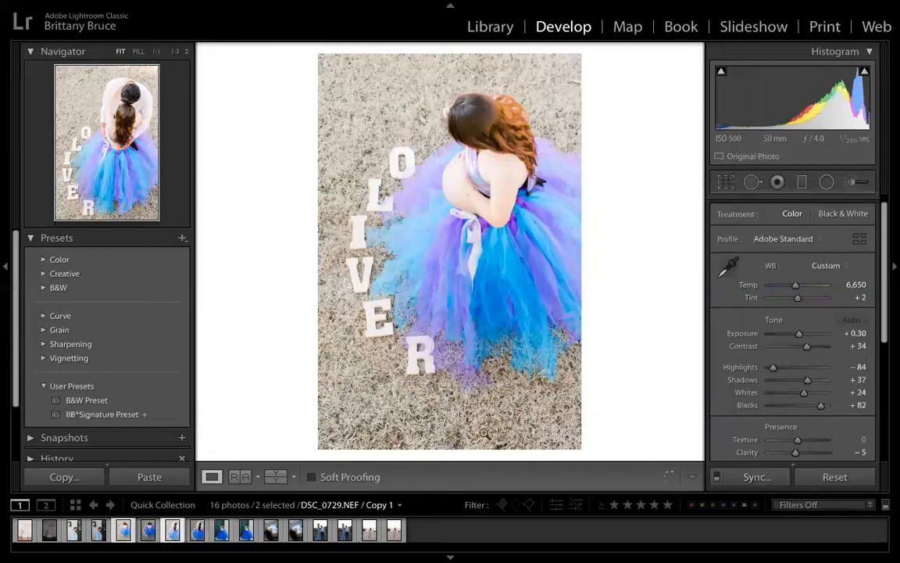
pyautogui.click(149, 530)
pyautogui.click(175, 528)
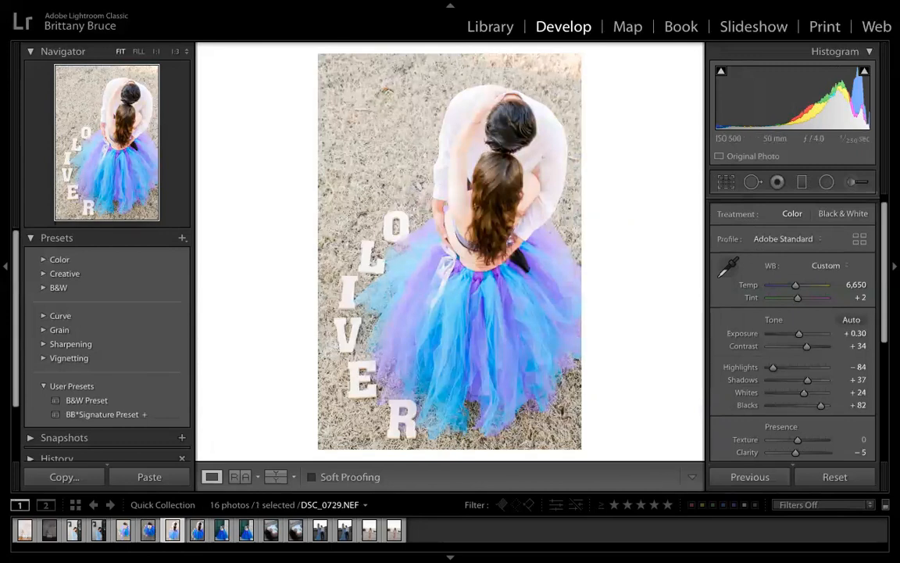
pyautogui.click(860, 297)
pyautogui.press('Down')
pyautogui.press('Down')
pyautogui.press('Down')
pyautogui.press('Down')
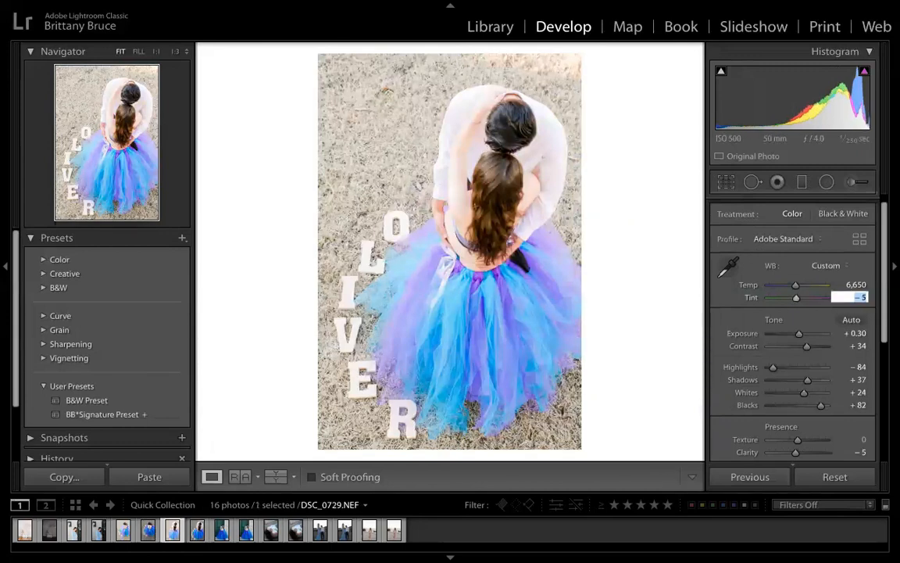
pyautogui.press('Down')
pyautogui.press('Down')
pyautogui.press('Down')
pyautogui.press('Down')
pyautogui.press('Down')
pyautogui.press('Down')
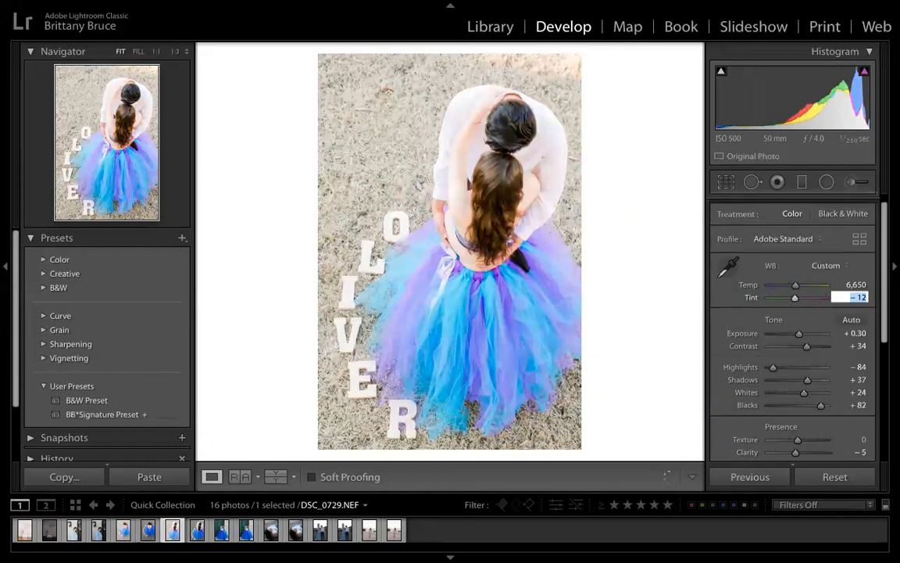
pyautogui.press('Down')
pyautogui.press('Down')
pyautogui.press('Down')
pyautogui.press('Down')
# - Lower the white balance tint of DSC_0703.NEF to -8
pyautogui.click(122, 531)
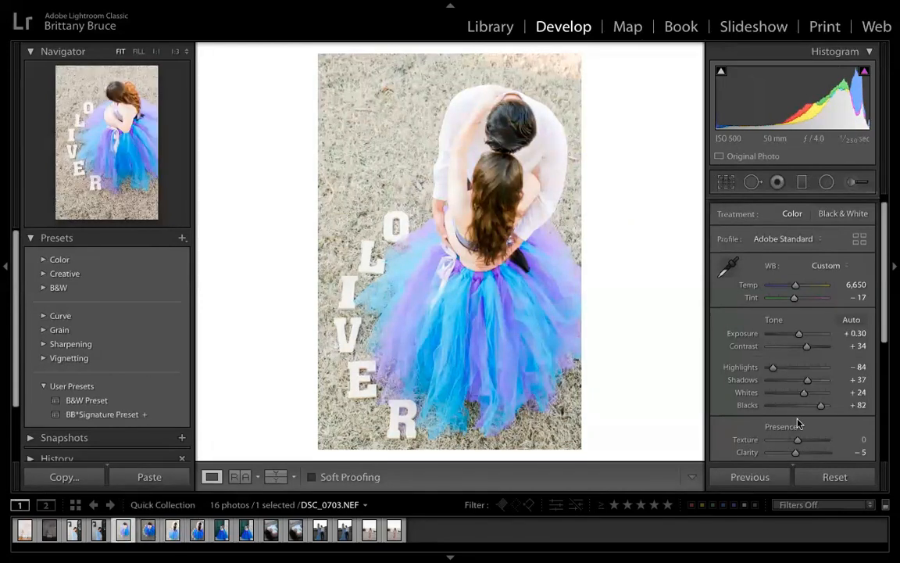
pyautogui.click(860, 297)
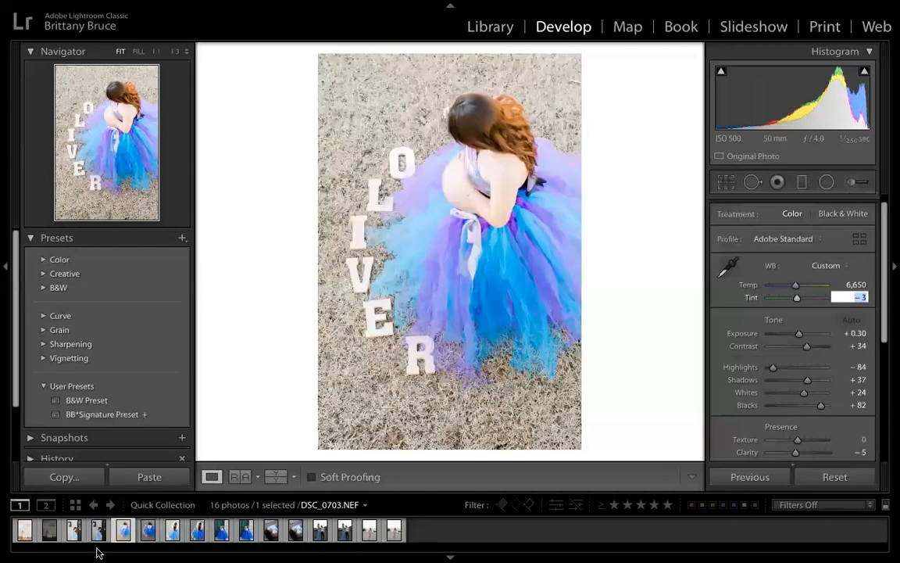
pyautogui.press('Down')
pyautogui.press('Down')
pyautogui.press('Down')
pyautogui.press('Down')
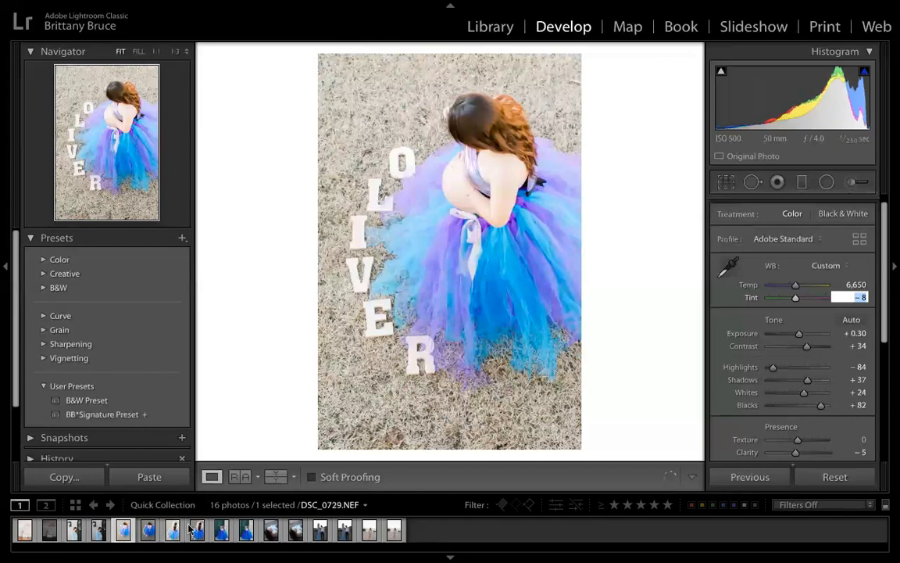
pyautogui.press('Return')
# - Return to the couple photo DSC_0729.NEF and raise its exposure to +0.50
pyautogui.press('Right')
pyautogui.press('Right')
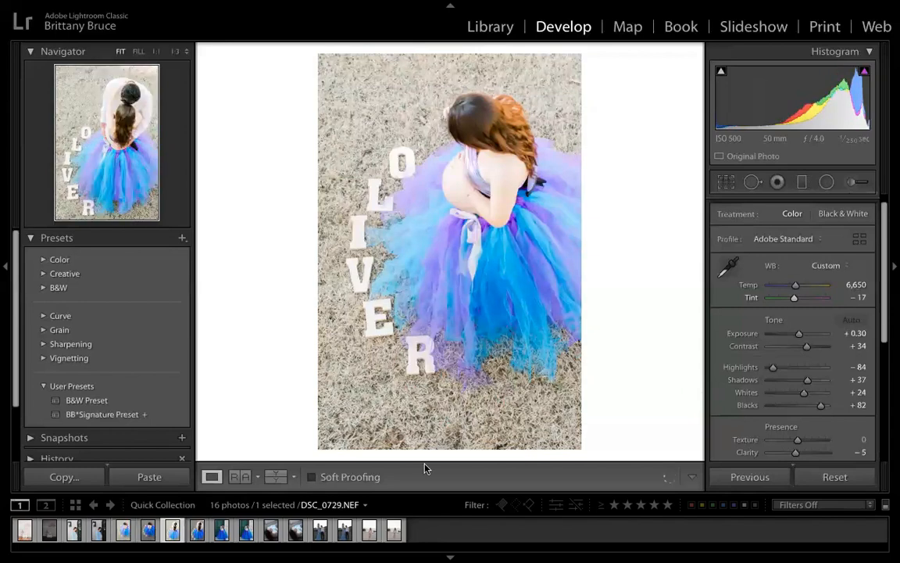
pyautogui.click(852, 334)
pyautogui.press('Up')
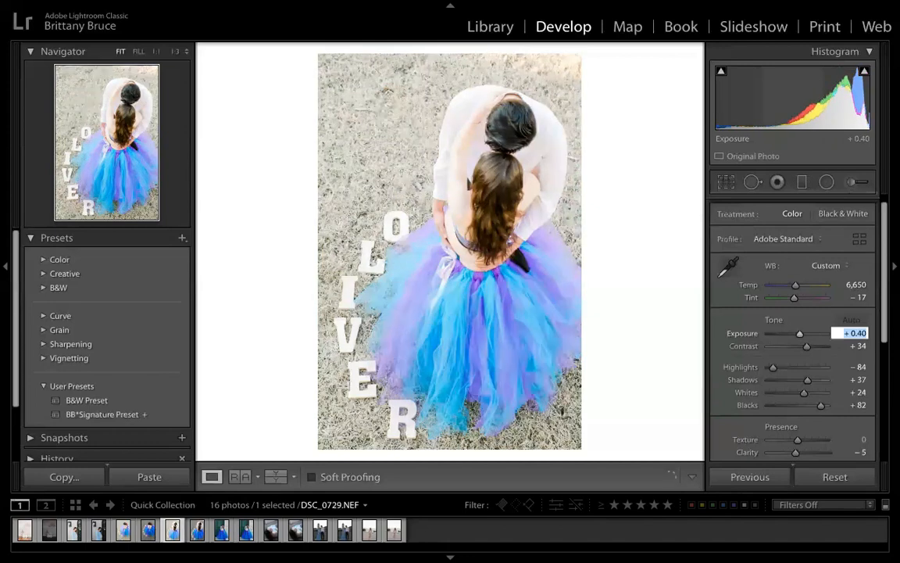
pyautogui.press('Up')
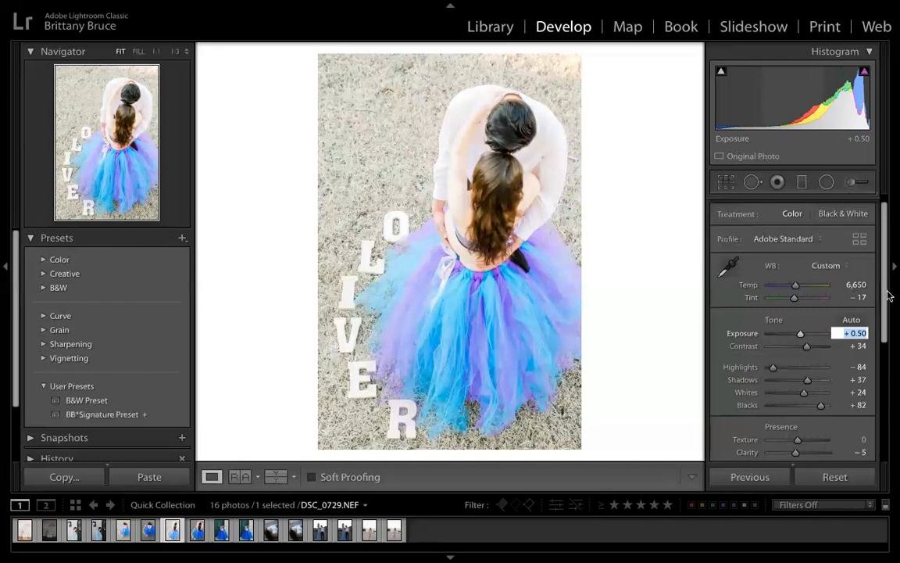
# - Lower the tint of DSC_0729.NEF to -22 and compare the result with its unedited copy
pyautogui.click(859, 297)
pyautogui.press('Down')
pyautogui.press('Down')
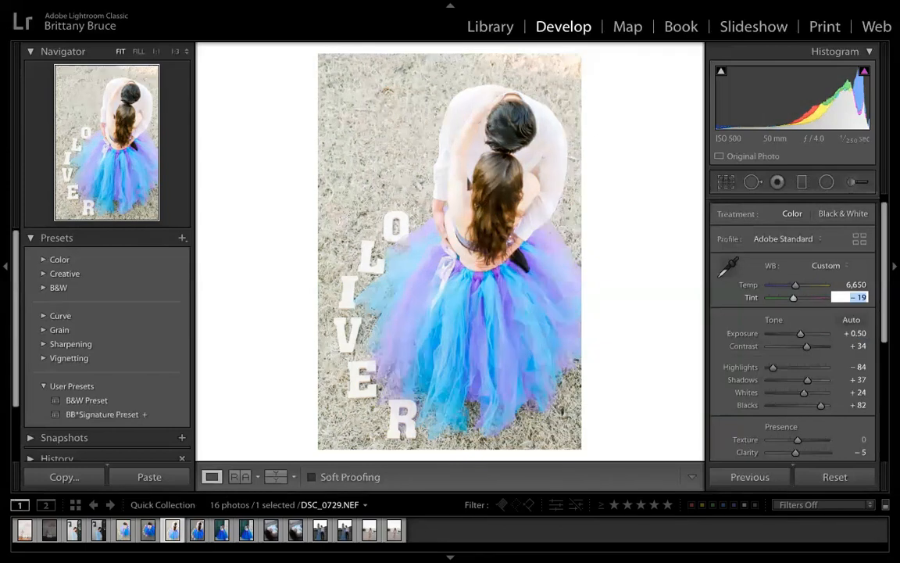
pyautogui.press('Down')
pyautogui.press('Down')
pyautogui.press('Down')
pyautogui.click(195, 535)
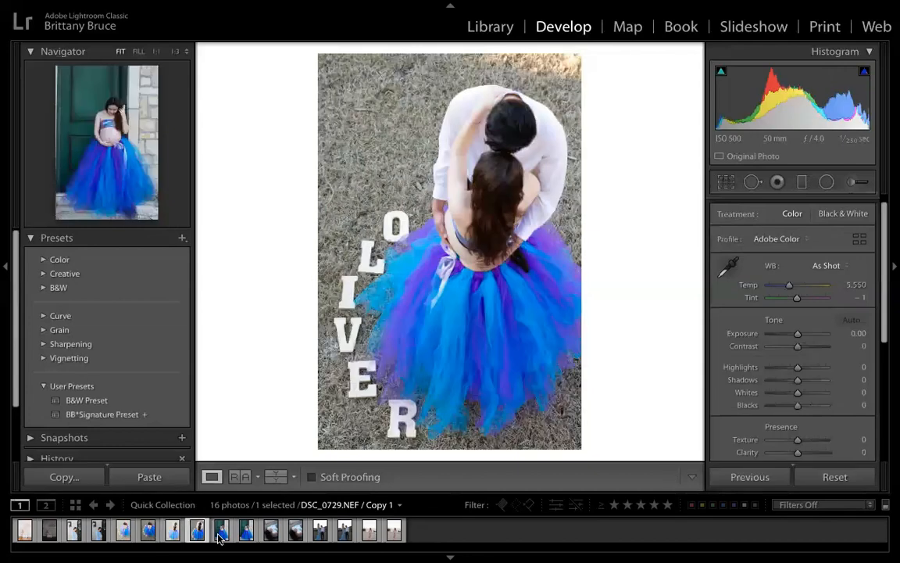
pyautogui.click(173, 531)
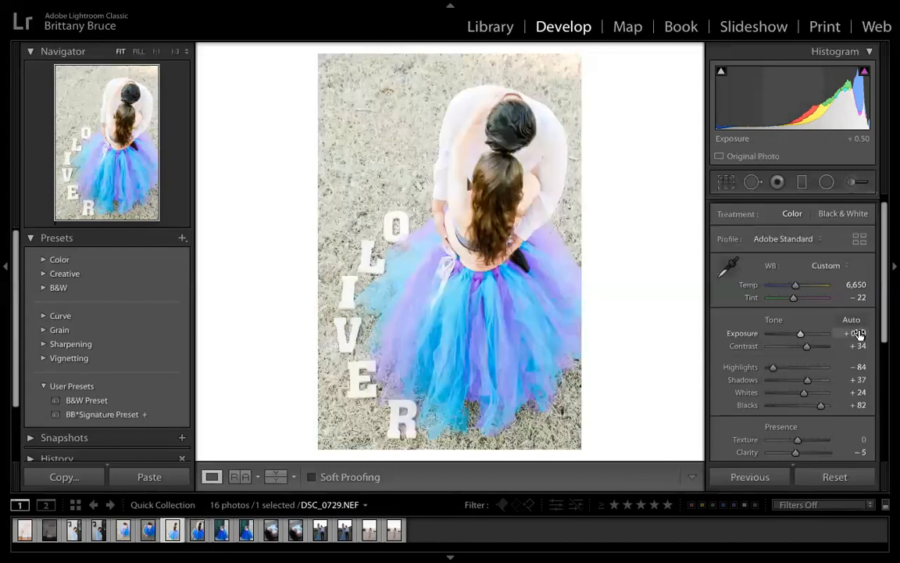
# - Apply the BB*Signature Preset to DSC_0732.NEF, the maternity photo at the green door, and check the face up close
pyautogui.click(223, 533)
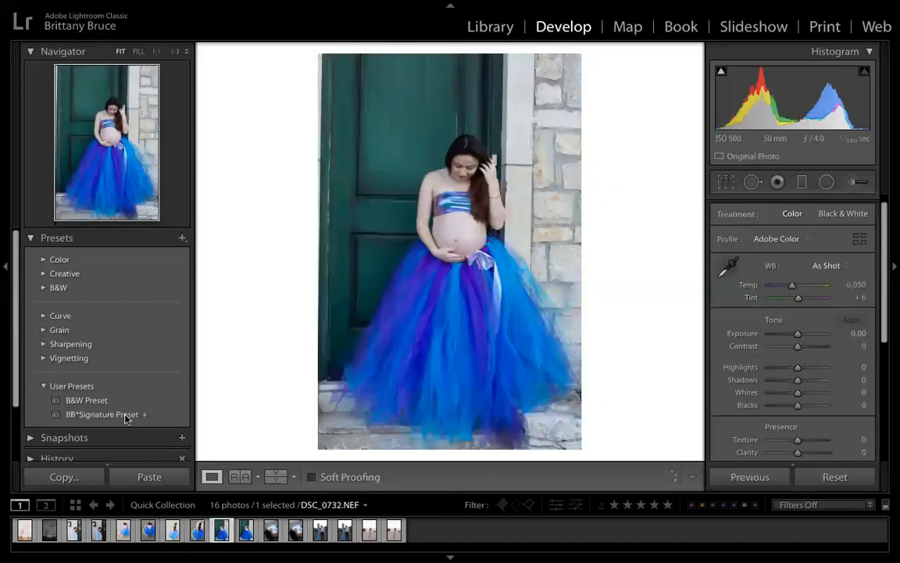
pyautogui.press('super+shift+v')
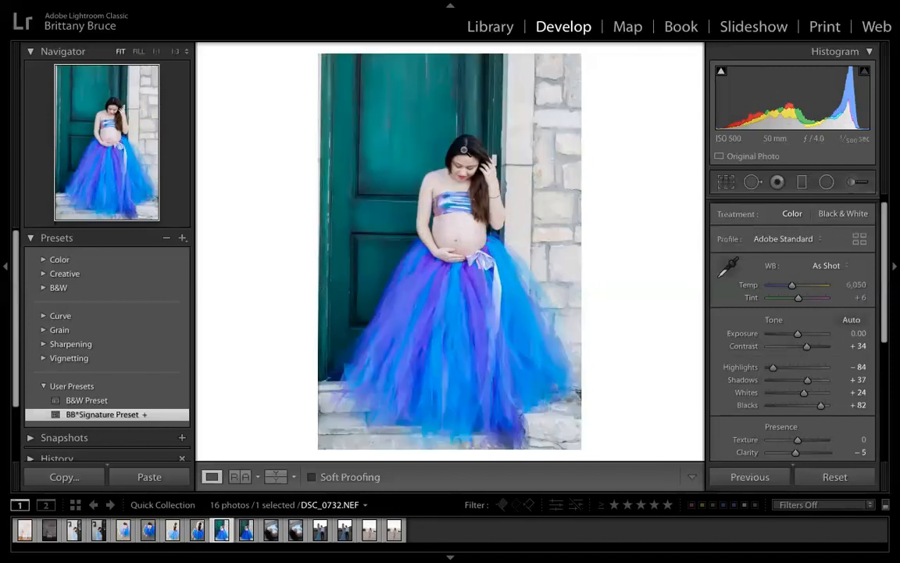
pyautogui.click(466, 159)
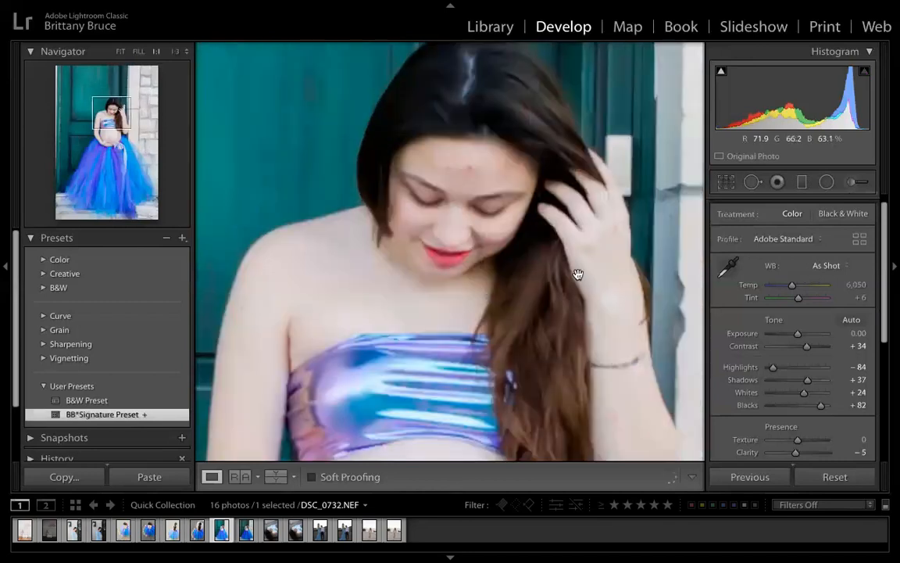
pyautogui.click(579, 281)
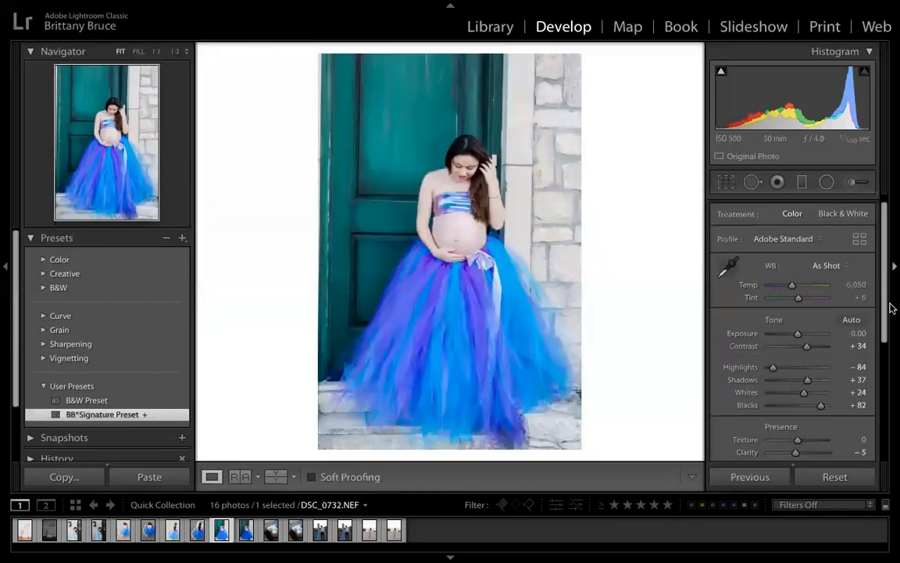
# - Raise the exposure of the green-door maternity photo to +0.20
pyautogui.click(858, 334)
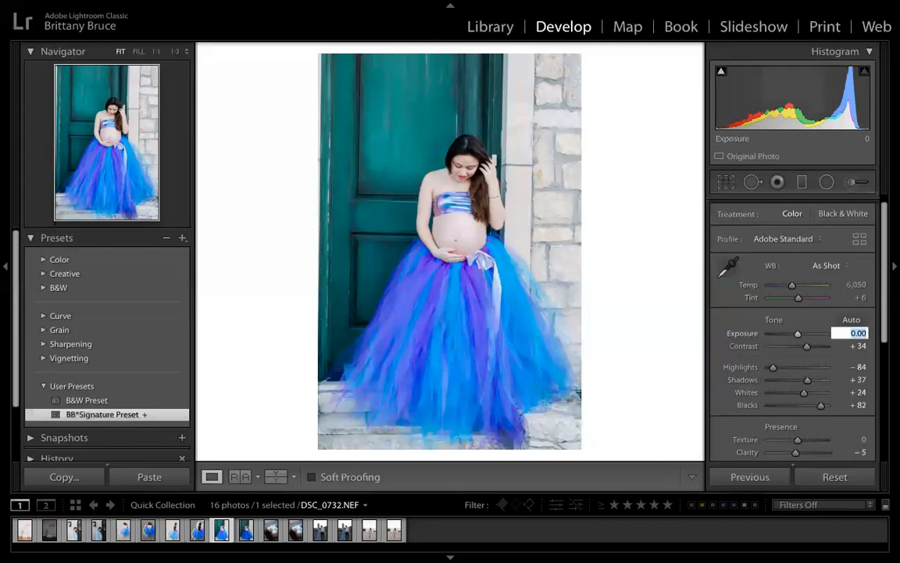
pyautogui.press('Up')
pyautogui.press('Up')
pyautogui.press('Up')
pyautogui.press('Up')
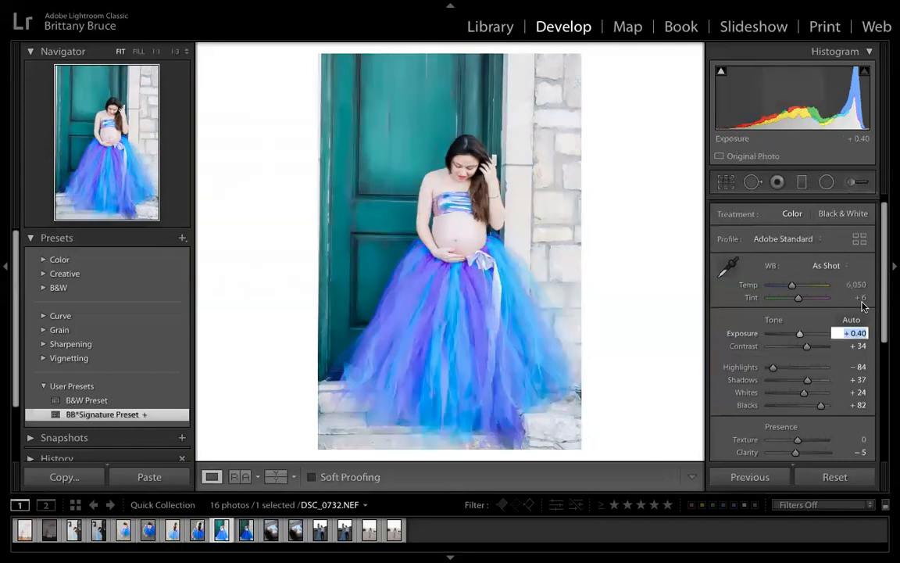
pyautogui.press('Down')
pyautogui.press('Down')
# - Warm the white balance temperature of the green-door maternity photo to 7,600
pyautogui.click(856, 285)
pyautogui.press('Up')
pyautogui.press('Up')
pyautogui.press('Up')
pyautogui.press('Up')
pyautogui.press('Up')
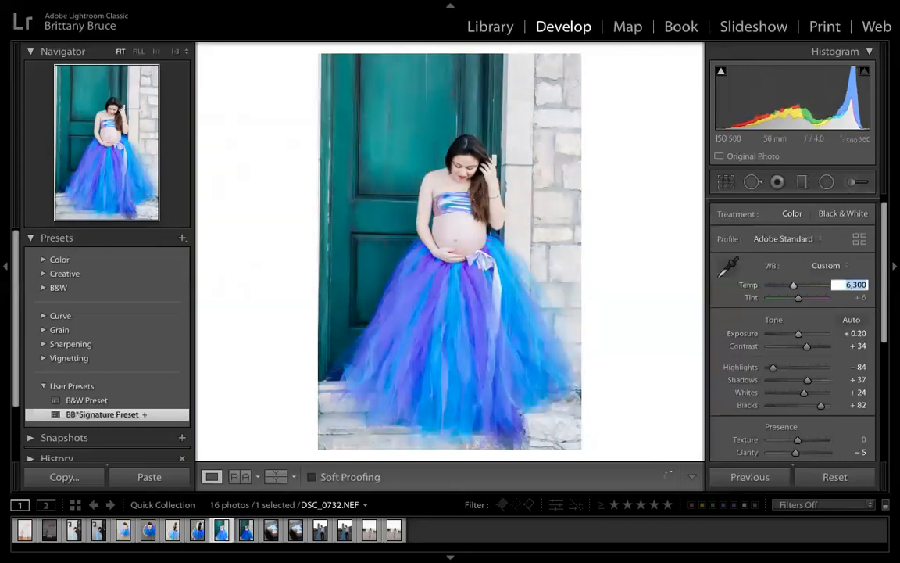
pyautogui.press('Up')
pyautogui.press('Up')
pyautogui.press('Up')
pyautogui.press('Up')
pyautogui.press('Up')
pyautogui.press('Up')
pyautogui.press('Up')
pyautogui.press('Up')
pyautogui.press('Up')
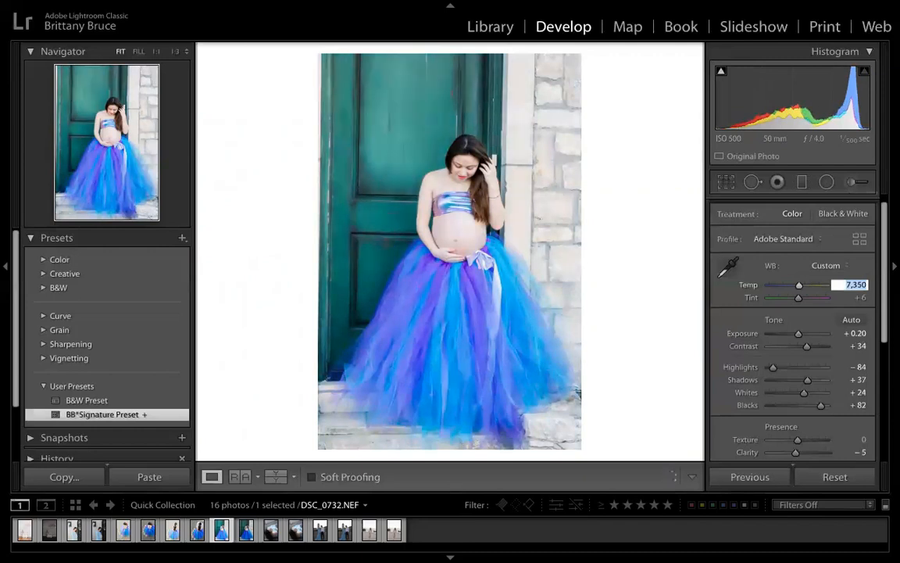
pyautogui.press('Up')
pyautogui.press('Up')
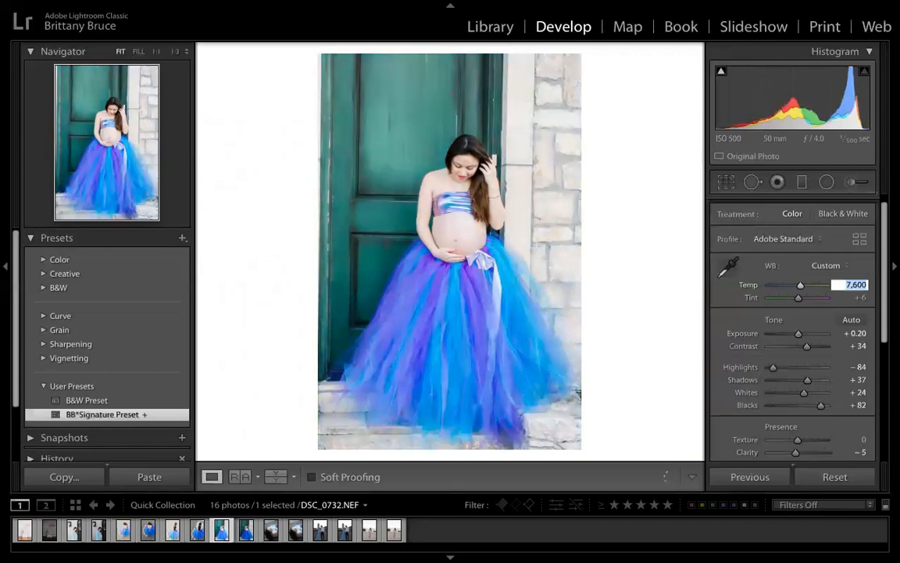
# - Warm the white balance temperature of the green-door maternity photo to 7,850
pyautogui.press('Up')
pyautogui.press('Up')
pyautogui.press('Up')
pyautogui.press('Up')
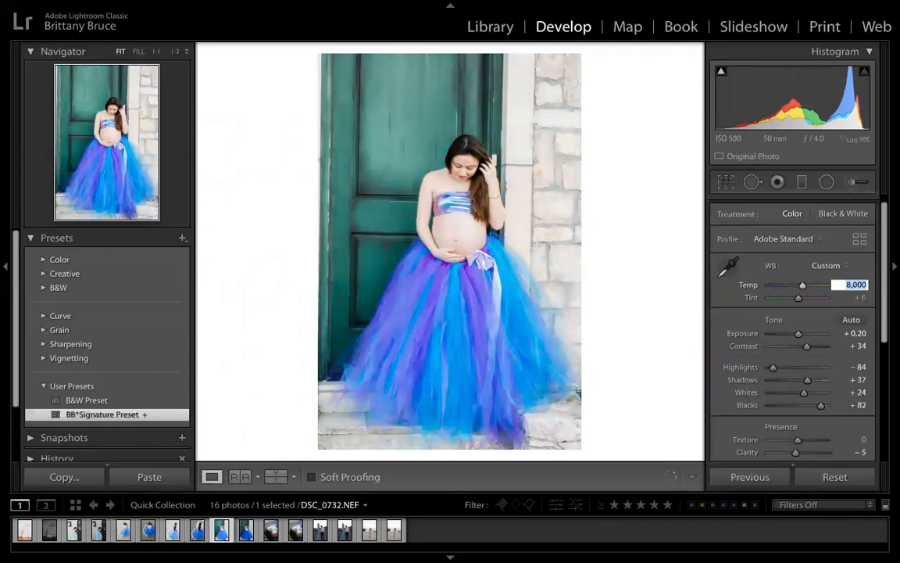
pyautogui.press('Down')
# - Auto-straighten the green-door maternity photo, refine the crop angle to about -1.82, and apply the crop
pyautogui.click(731, 190)
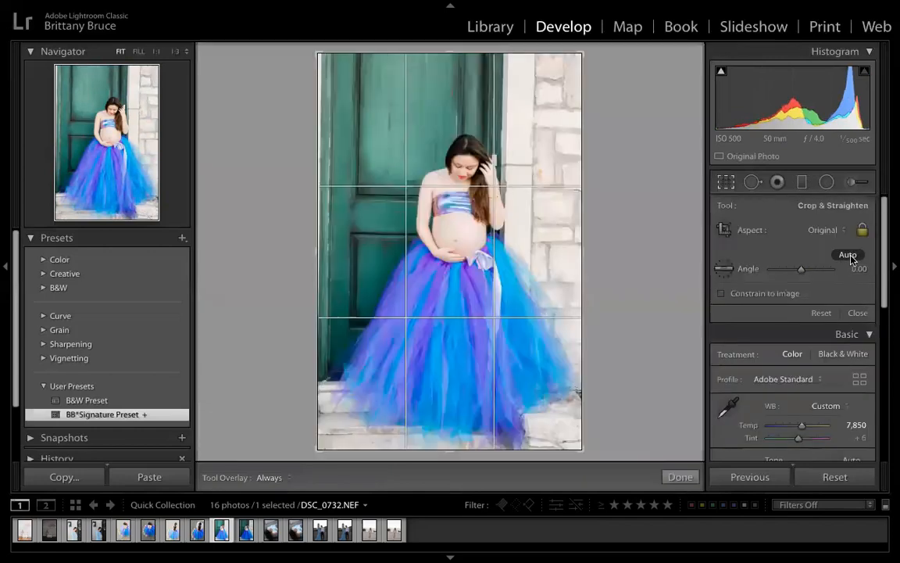
pyautogui.click(848, 256)
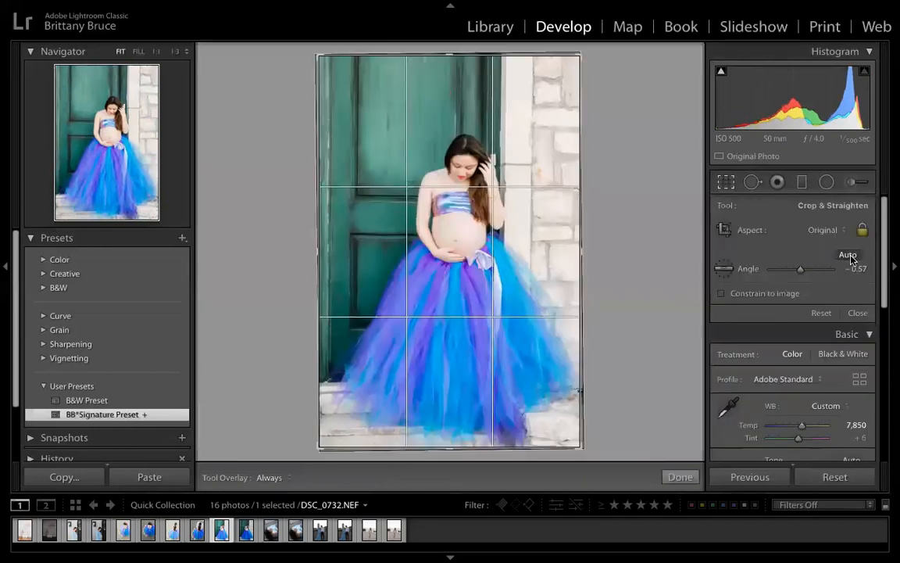
pyautogui.moveTo(801, 270); pyautogui.dragTo(798, 268)
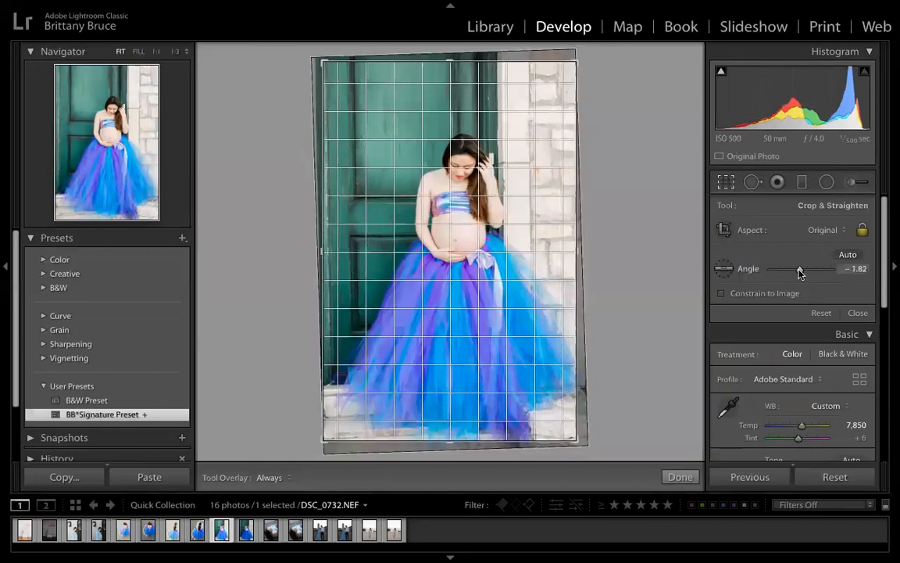
pyautogui.click(720, 182)
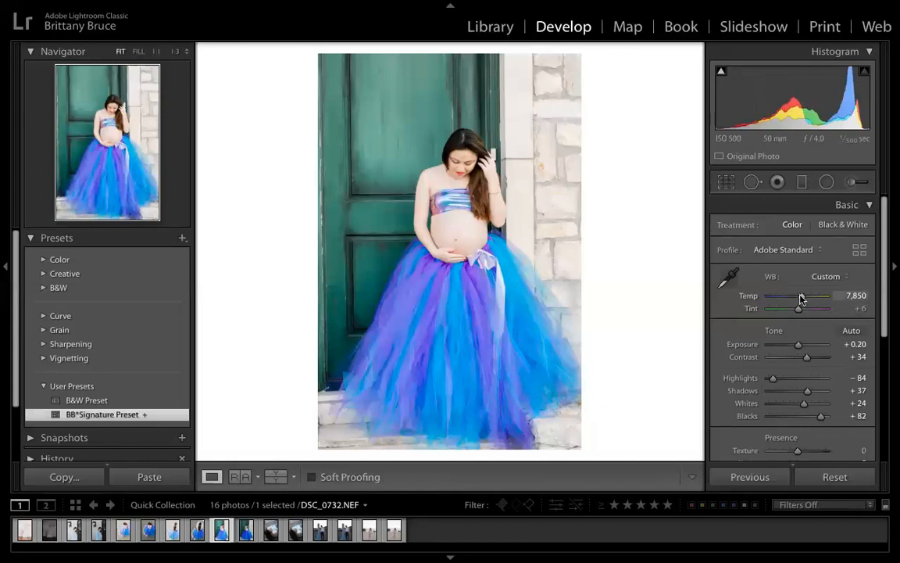
# - Raise the shadows of the green-door maternity photo to +76 and the blacks to +85
pyautogui.scroll(-5, 813, 375)
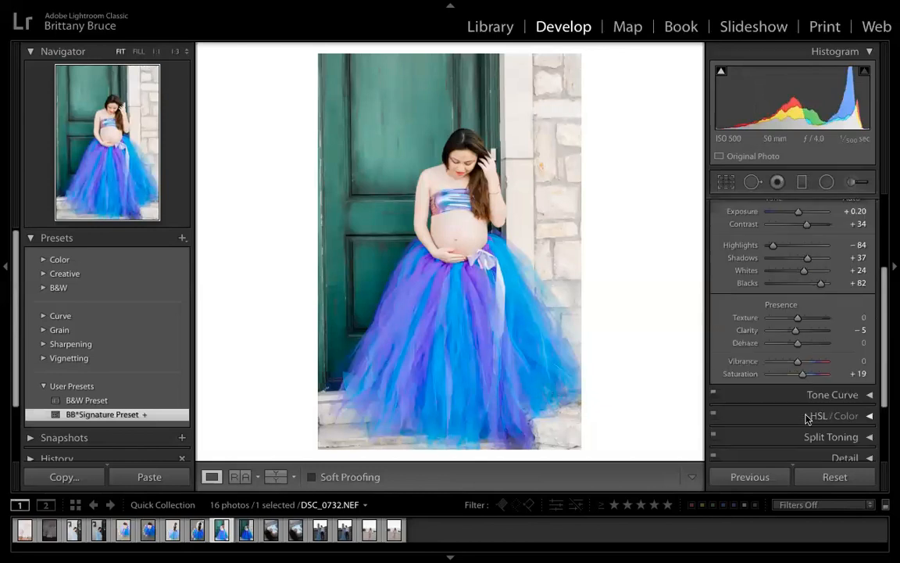
pyautogui.scroll(5, 752, 320)
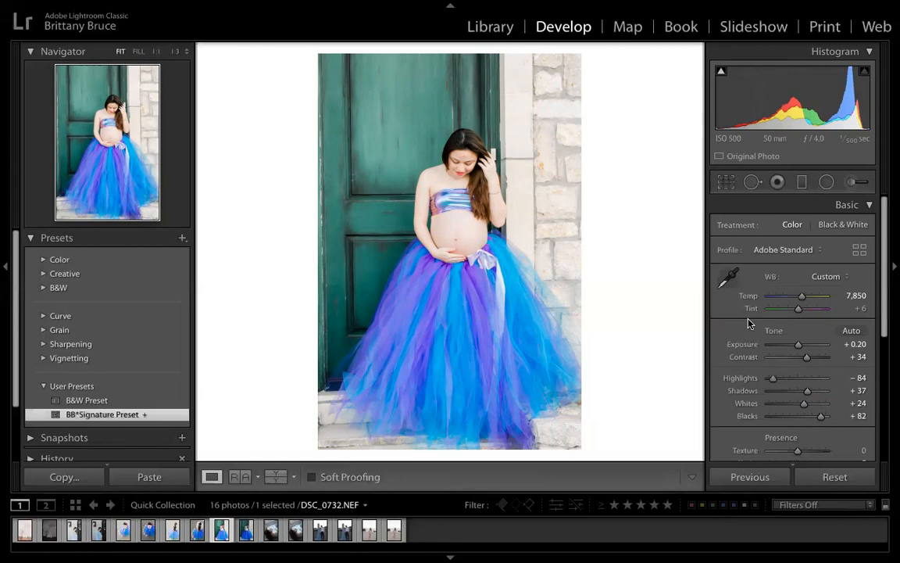
pyautogui.click(816, 393)
pyautogui.moveTo(816, 393)
pyautogui.mouseDown()
pyautogui.moveTo(820, 416)
pyautogui.moveTo(794, 396)
pyautogui.moveTo(819, 398)
pyautogui.mouseUp()
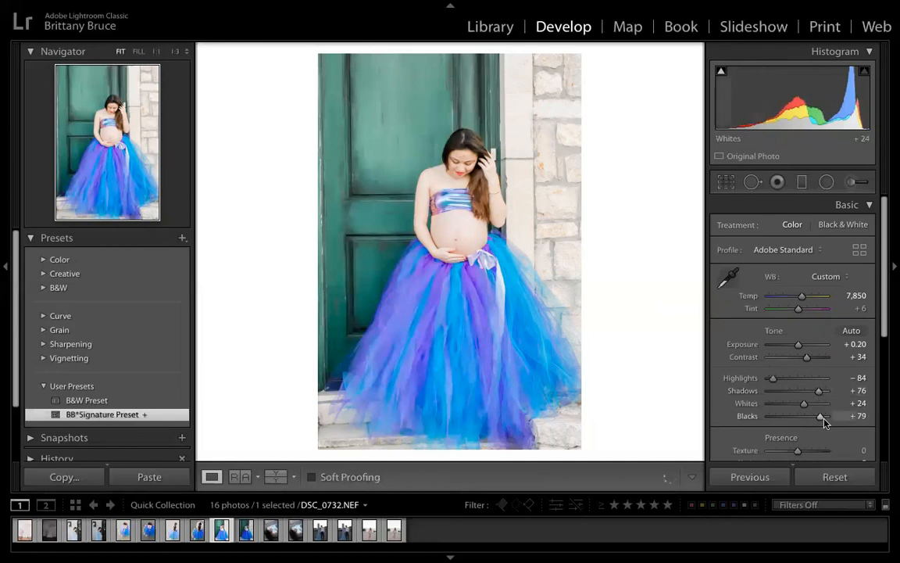
pyautogui.click(824, 422)
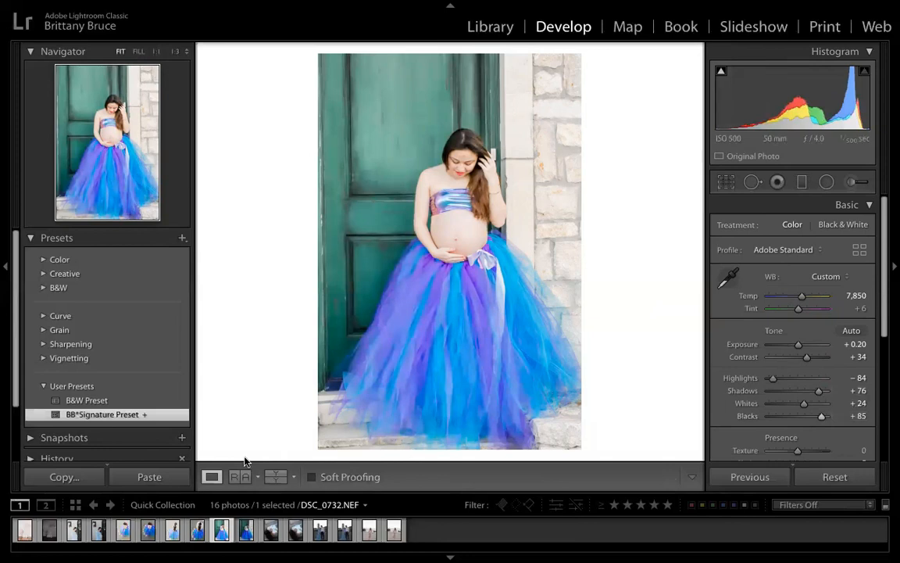
# - Zoom in on the woman's face and heal a forehead blemish using a Spot Removal brush of size 26
pyautogui.click(245, 533)
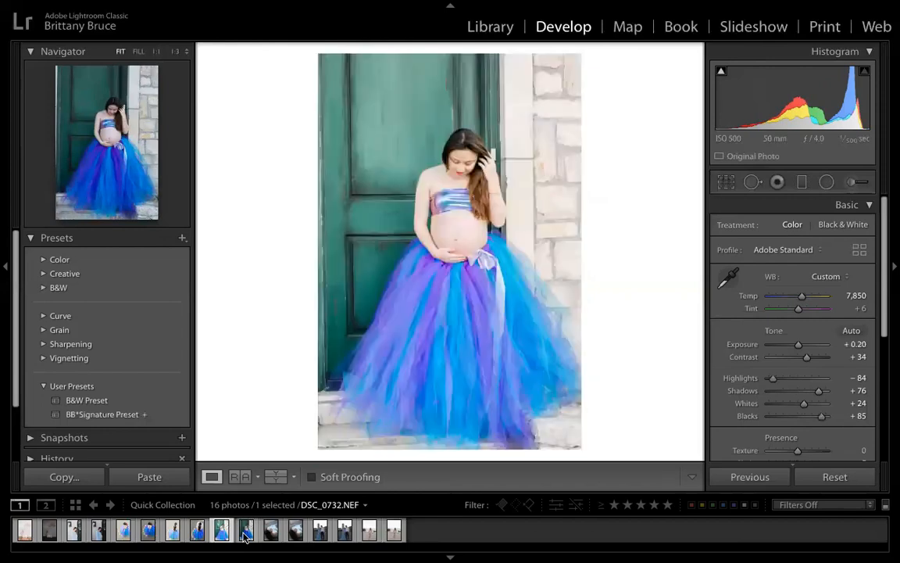
pyautogui.click(458, 149)
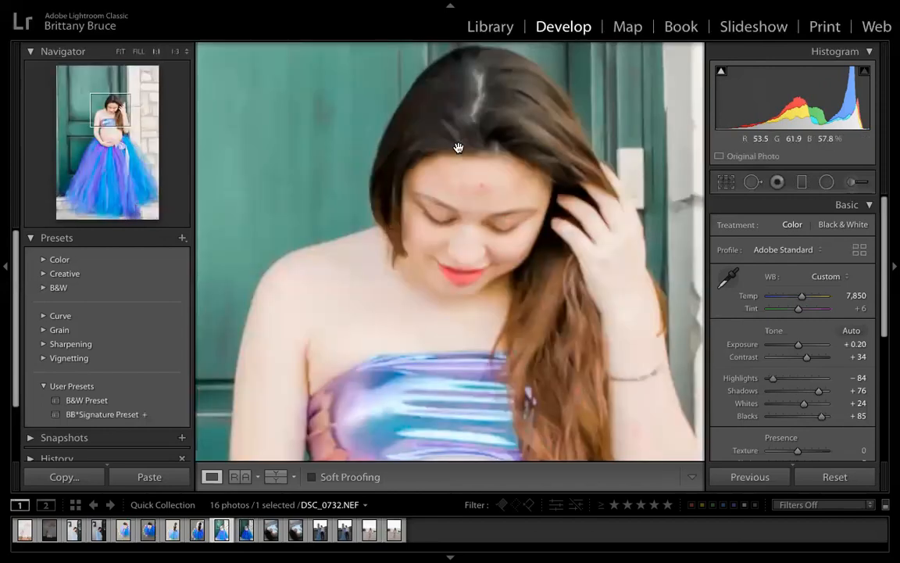
pyautogui.click(753, 182)
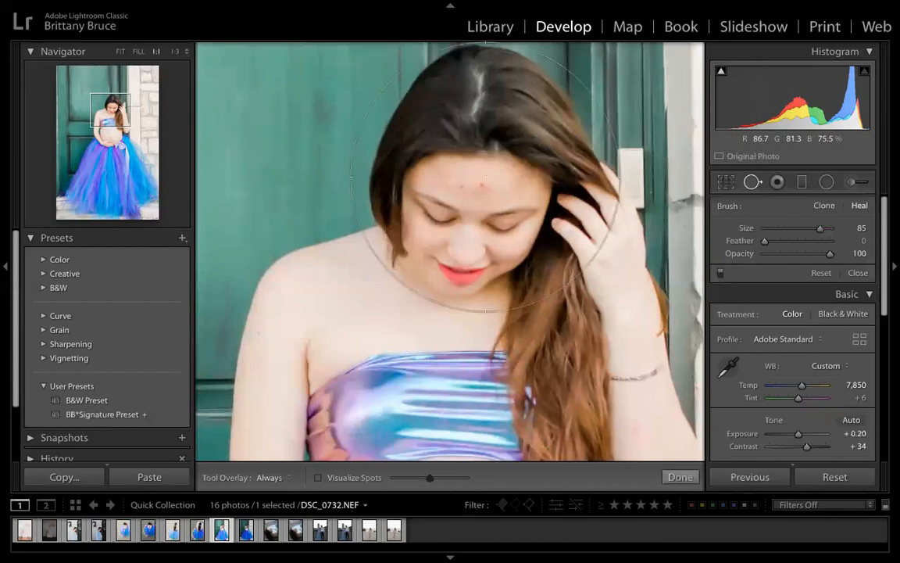
pyautogui.scroll(-3, 485, 176)
pyautogui.scroll(-5, 485, 176)
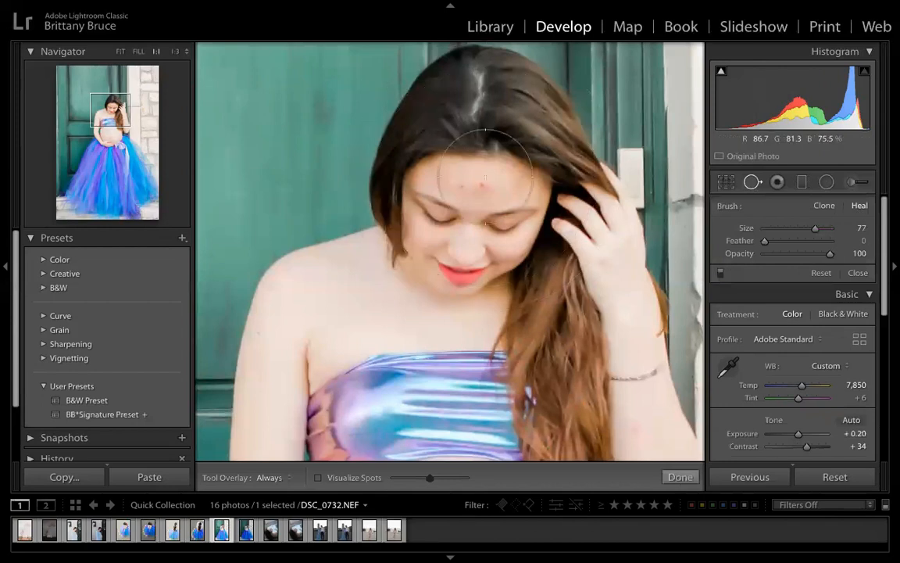
pyautogui.scroll(-3, 485, 176)
pyautogui.scroll(-10, 485, 176)
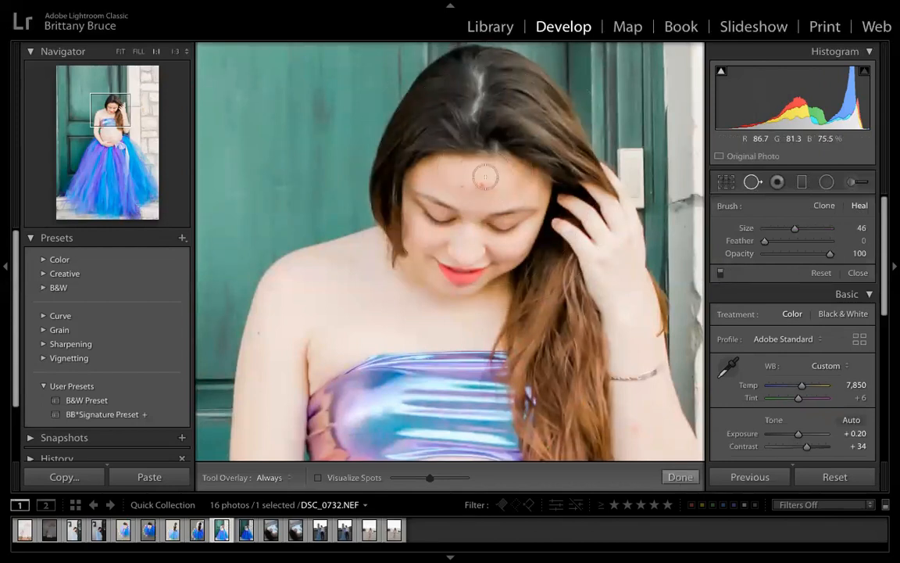
pyautogui.scroll(-7, 484, 177)
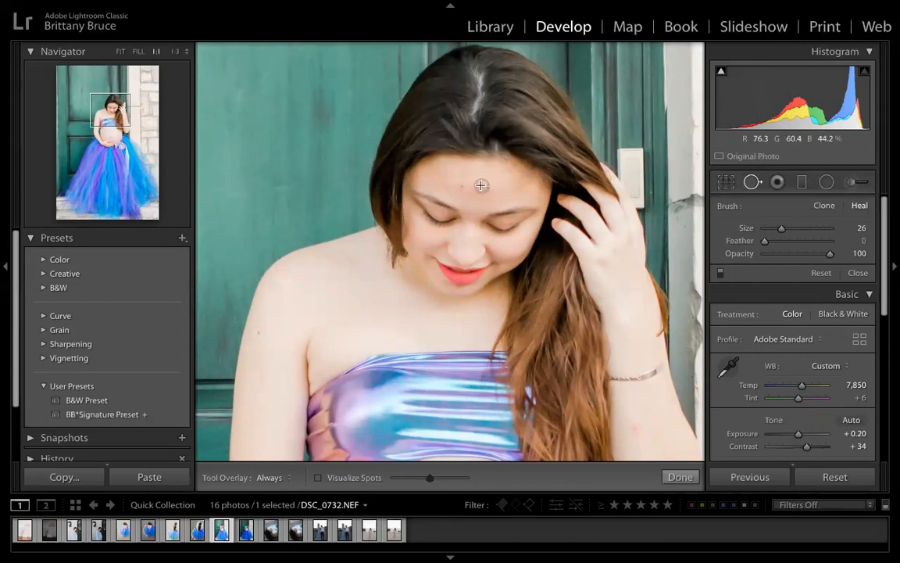
pyautogui.click(480, 189)
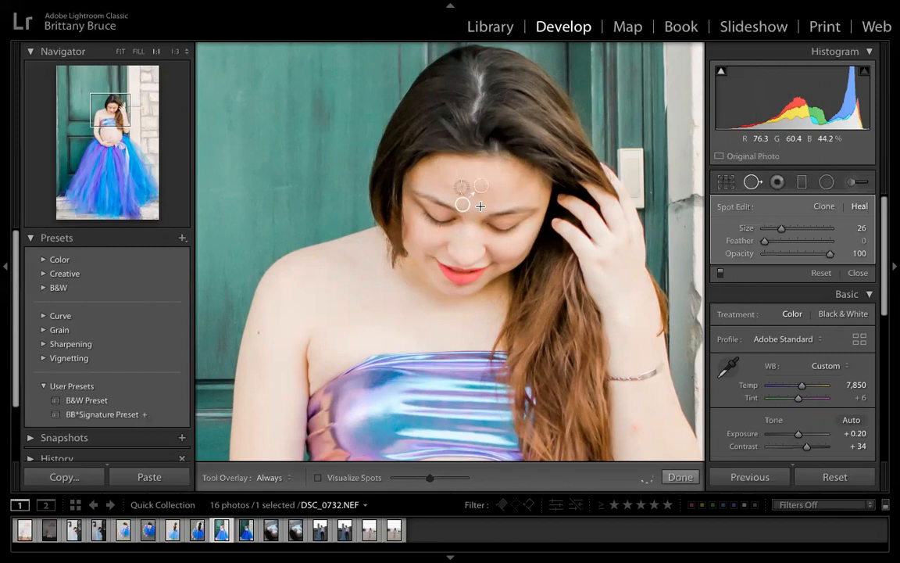
# - Delete the unsuitable heal spot, heal the remaining forehead blemishes, and return to the full view of the photo
pyautogui.click(468, 205)
pyautogui.press('Delete')
pyautogui.click(484, 170)
pyautogui.click(500, 175)
pyautogui.click(498, 186)
pyautogui.click(754, 183)
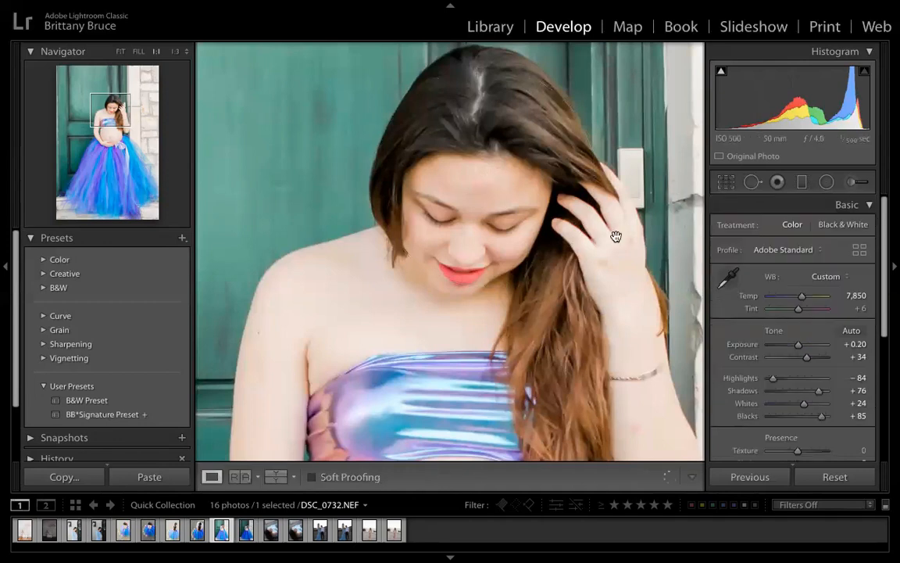
pyautogui.click(548, 257)
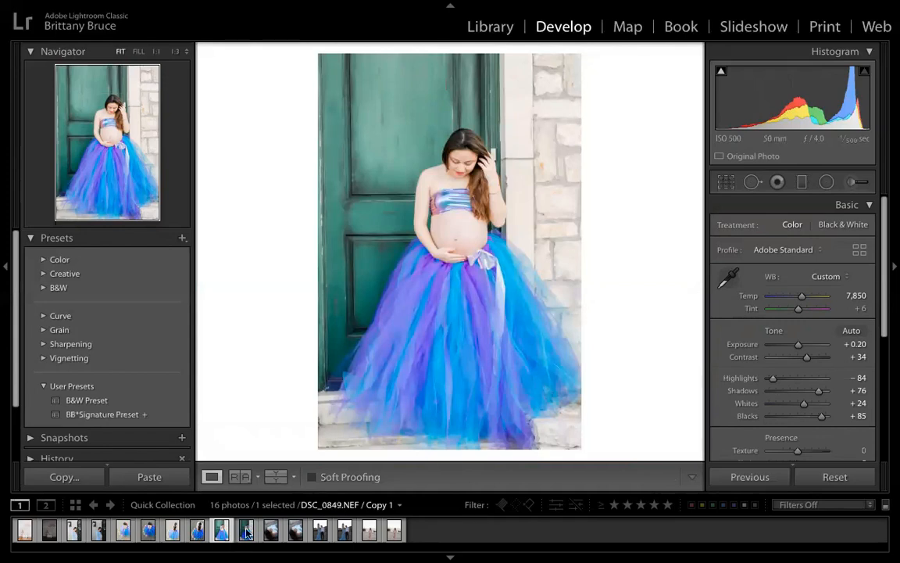
# - Warm the white balance temperature of the green-door maternity photo further to 9,600
pyautogui.click(856, 296)
pyautogui.press('Up')
pyautogui.press('Up')
pyautogui.press('Up')
pyautogui.press('Up')
pyautogui.press('Up')
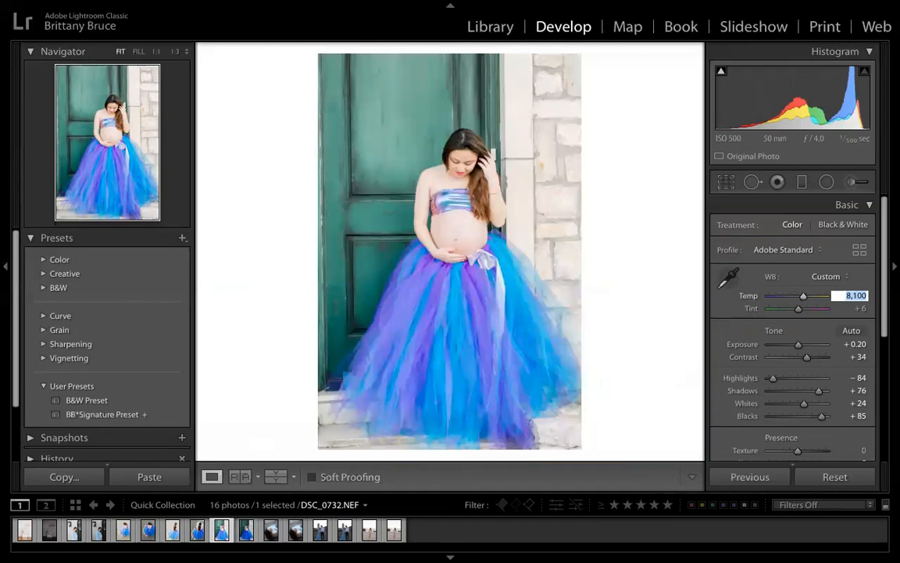
pyautogui.press('Up')
pyautogui.press('Up')
pyautogui.press('Up')
pyautogui.press('Up')
pyautogui.press('Up')
pyautogui.press('Up')
pyautogui.press('Up')
pyautogui.press('Up')
pyautogui.press('Up')
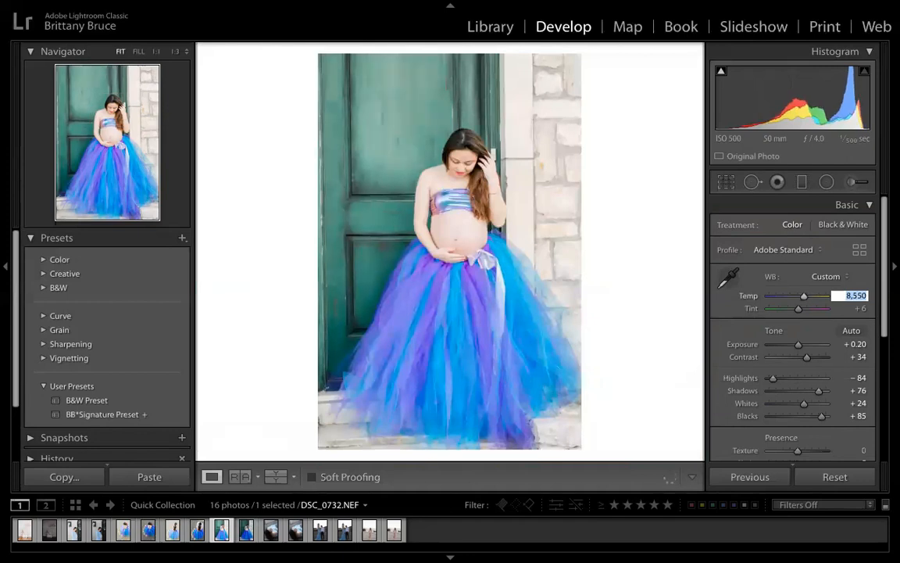
pyautogui.press('Up')
pyautogui.press('Up')
pyautogui.press('Up')
pyautogui.press('Up')
pyautogui.press('Up')
pyautogui.press('Up')
pyautogui.press('Up')
pyautogui.press('Up')
pyautogui.press('Up')
pyautogui.press('Up')
pyautogui.press('Up')
pyautogui.press('Up')
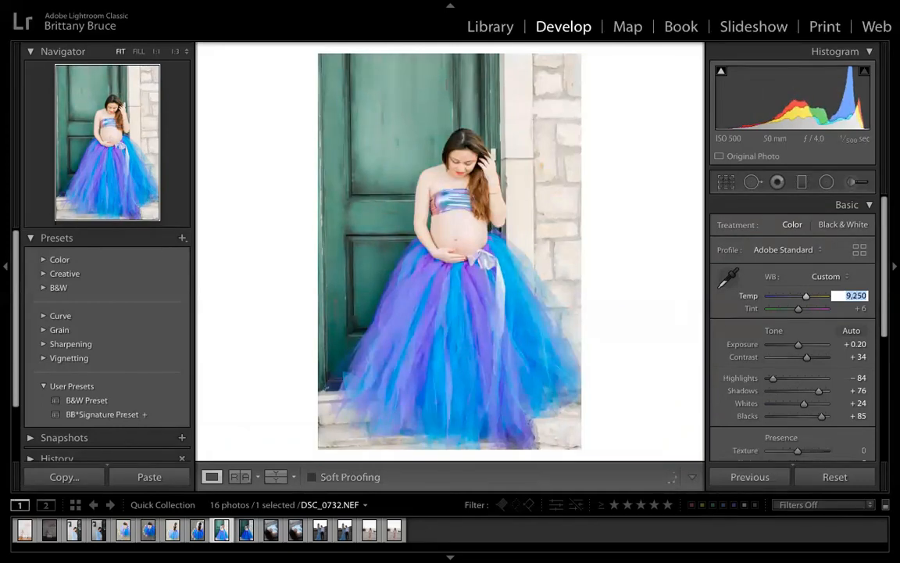
pyautogui.press('Up')
pyautogui.press('Up')
pyautogui.press('Up')
pyautogui.press('Up')
pyautogui.press('Up')
pyautogui.press('Up')
pyautogui.press('Up')
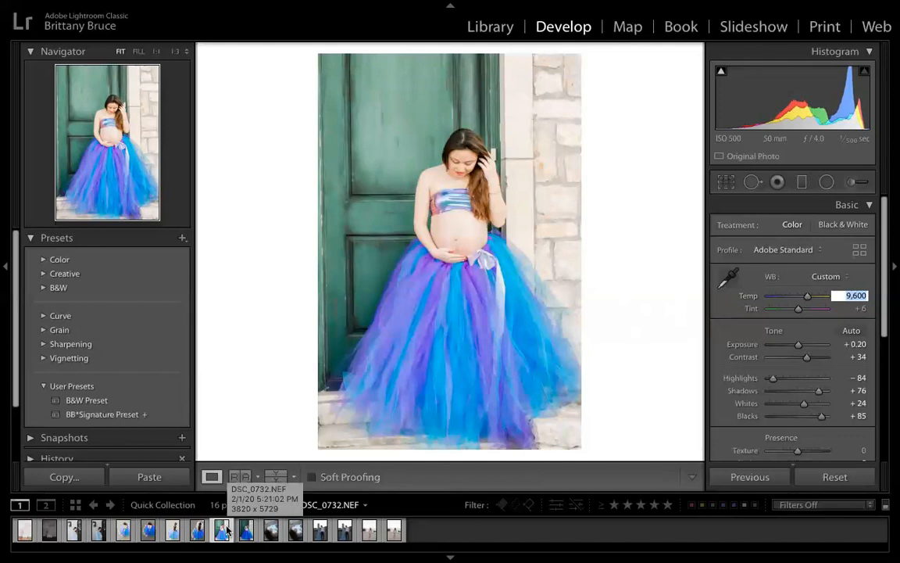
# - Apply the BB*Signature Preset to DSC_0849.NEF, the portrait of the woman lying on the steps, and raise its exposure to +0.50
pyautogui.click(269, 532)
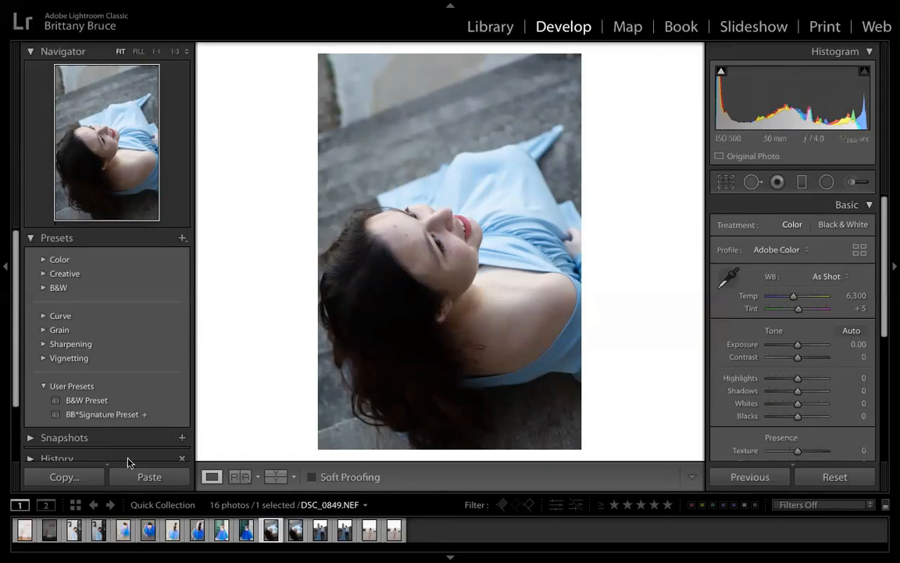
pyautogui.click(97, 415)
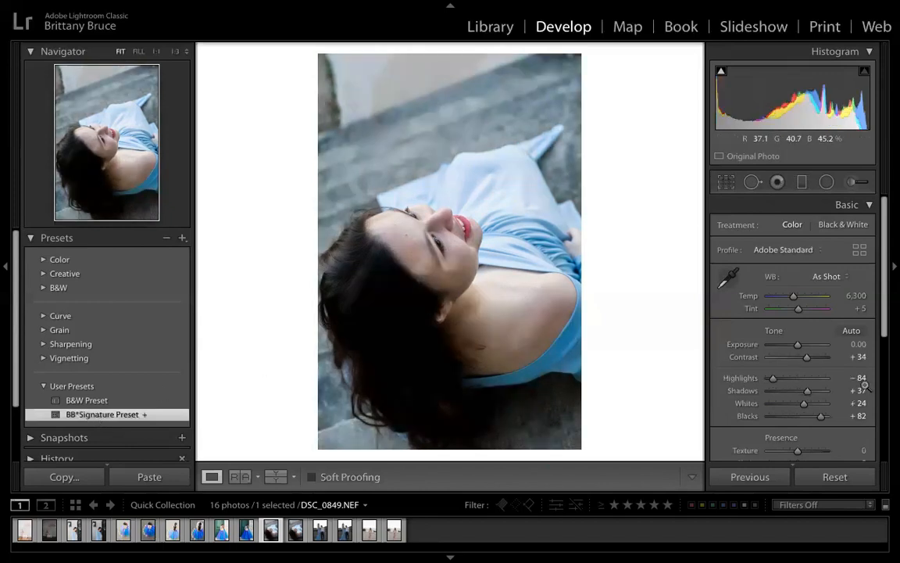
pyautogui.click(858, 345)
pyautogui.write('0.2')
pyautogui.press('Return')
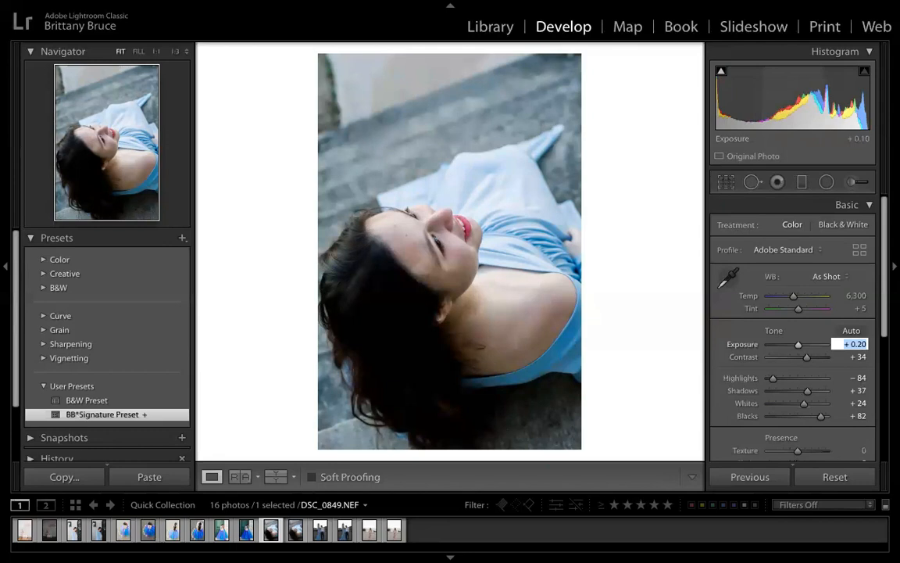
pyautogui.press('Up')
pyautogui.press('Up')
pyautogui.press('Up')
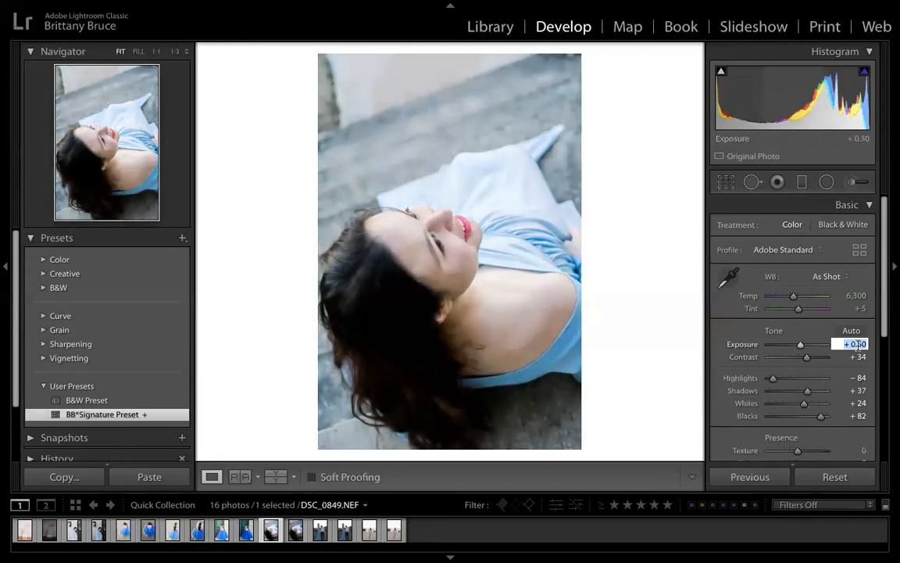
# - Warm the white balance temperature of the lying-down portrait DSC_0849.NEF to 8,800
pyautogui.click(858, 296)
pyautogui.write('6800')
pyautogui.press('Return')
pyautogui.press('Up')
pyautogui.press('Up')
pyautogui.press('Up')
pyautogui.press('Up')
pyautogui.press('Up')
pyautogui.press('Up')
pyautogui.press('Up')
pyautogui.press('Up')
pyautogui.press('Up')
pyautogui.press('Up')
pyautogui.press('Up')
pyautogui.press('Up')
pyautogui.press('Up')
pyautogui.press('Up')
pyautogui.press('Up')
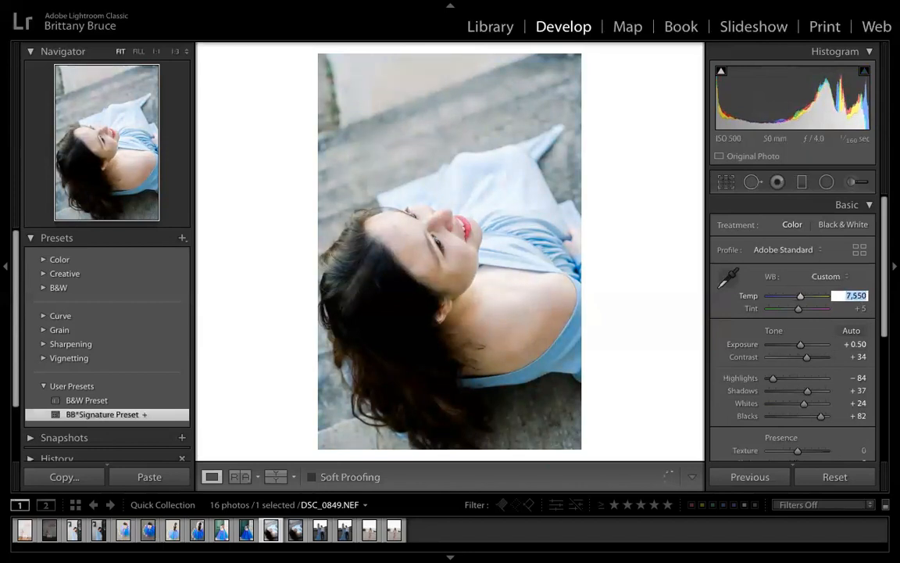
pyautogui.press('Up')
pyautogui.press('Up')
pyautogui.press('Up')
pyautogui.press('Up')
pyautogui.press('Up')
pyautogui.press('Up')
pyautogui.press('Up')
pyautogui.press('Up')
pyautogui.press('Up')
pyautogui.press('Up')
pyautogui.press('Up')
pyautogui.press('Up')
pyautogui.press('Up')
pyautogui.press('Up')
pyautogui.press('Up')
pyautogui.press('Up')
pyautogui.press('Up')
pyautogui.press('Up')
pyautogui.press('Up')
pyautogui.press('Up')
pyautogui.press('Up')
pyautogui.press('Up')
pyautogui.press('Up')
pyautogui.press('Up')
pyautogui.press('Up')
pyautogui.press('Up')
pyautogui.press('Down')
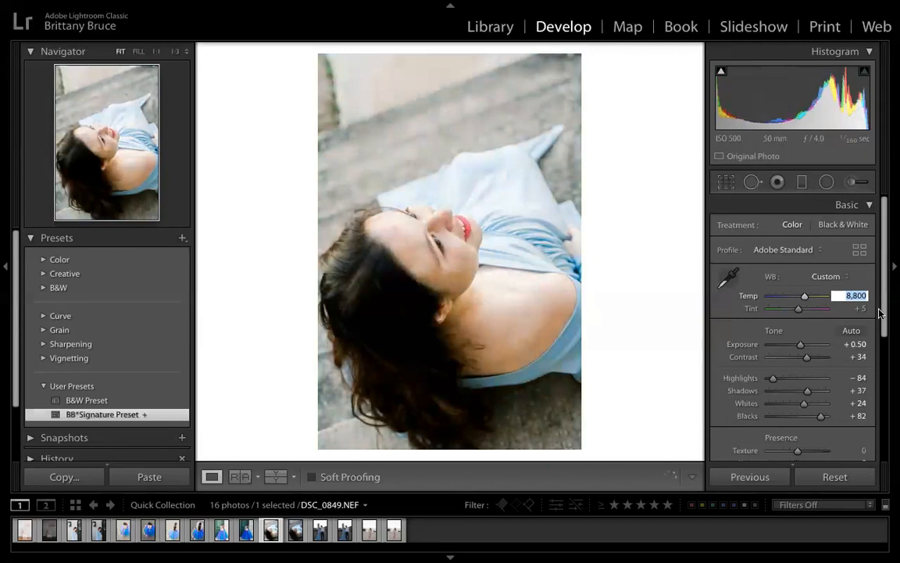
# - Raise the lying-down portrait's exposure to +0.60 and its shadows to +85, using the clipping overlay to check the dark hair
pyautogui.click(859, 343)
pyautogui.press('Up')
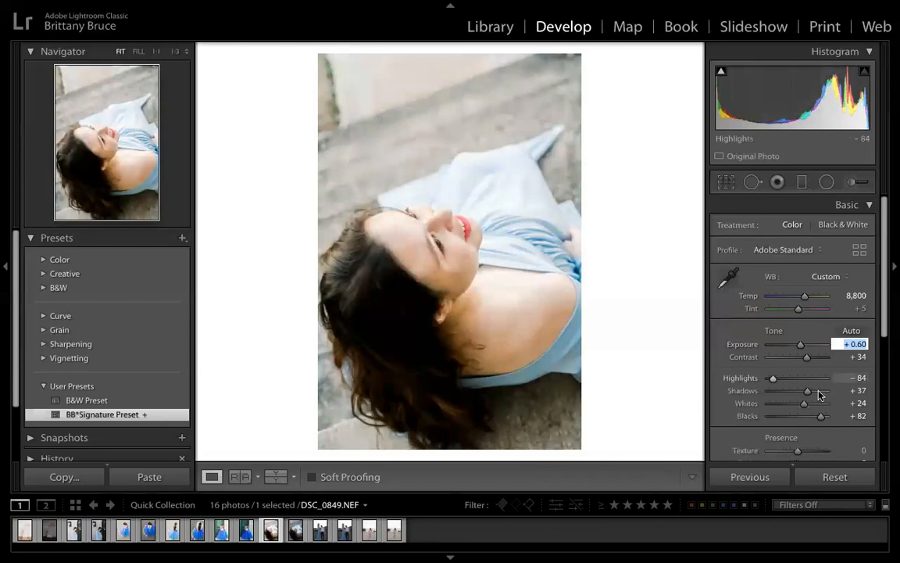
pyautogui.moveTo(818, 394); pyautogui.dragTo(815, 396)
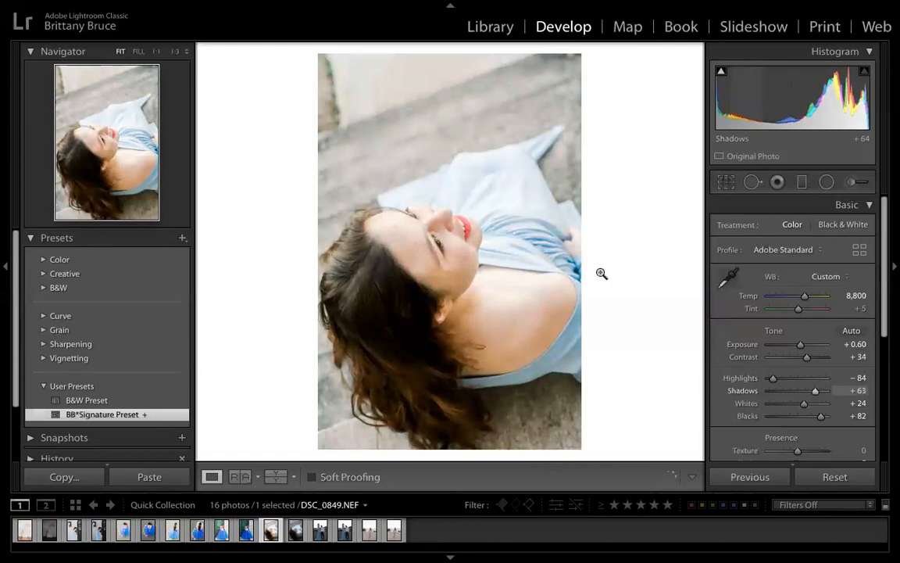
pyautogui.moveTo(820, 397); pyautogui.dragTo(815, 398)
pyautogui.press('j')
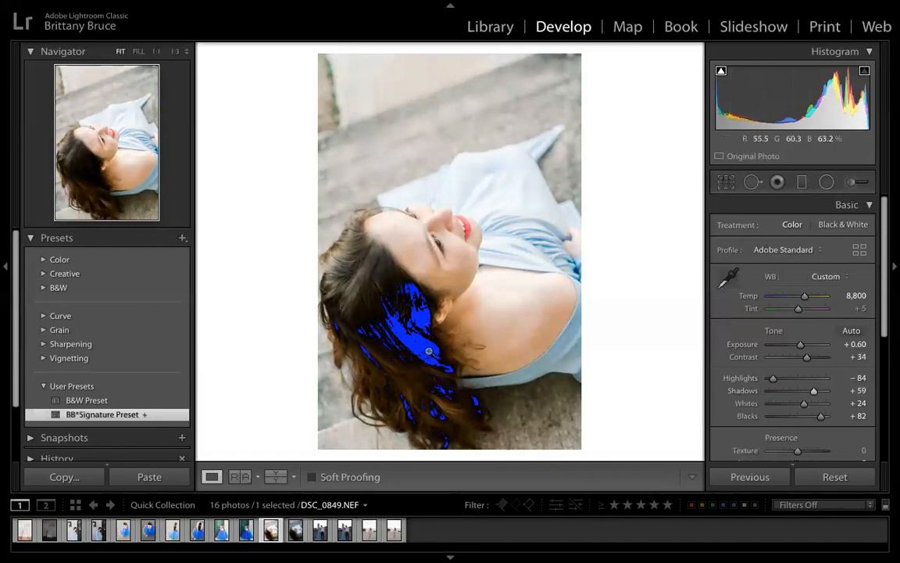
pyautogui.moveTo(813, 392)
pyautogui.mouseDown()
pyautogui.moveTo(828, 397)
pyautogui.moveTo(821, 393)
pyautogui.mouseUp()
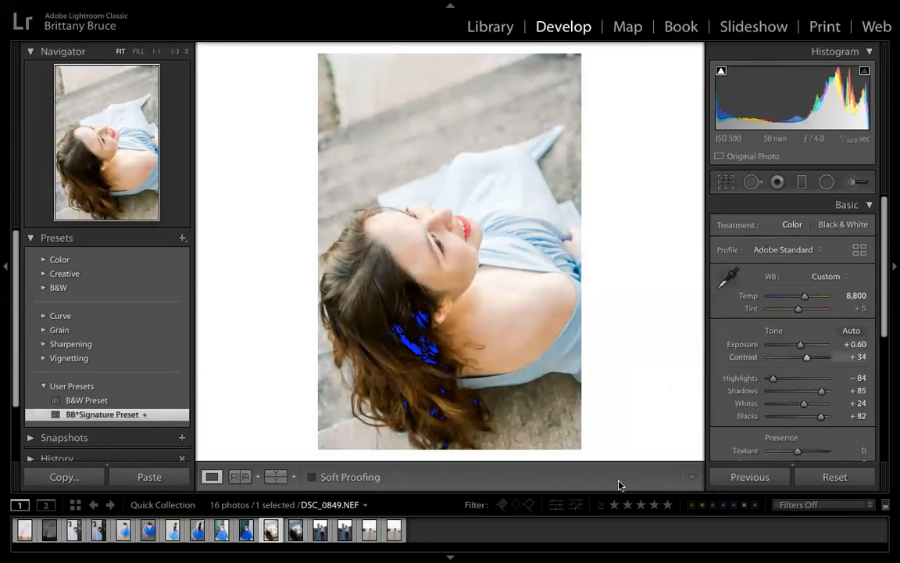
# - Try brighter exposures on the lying-down portrait, and settle the exposure at +0.50
pyautogui.click(857, 344)
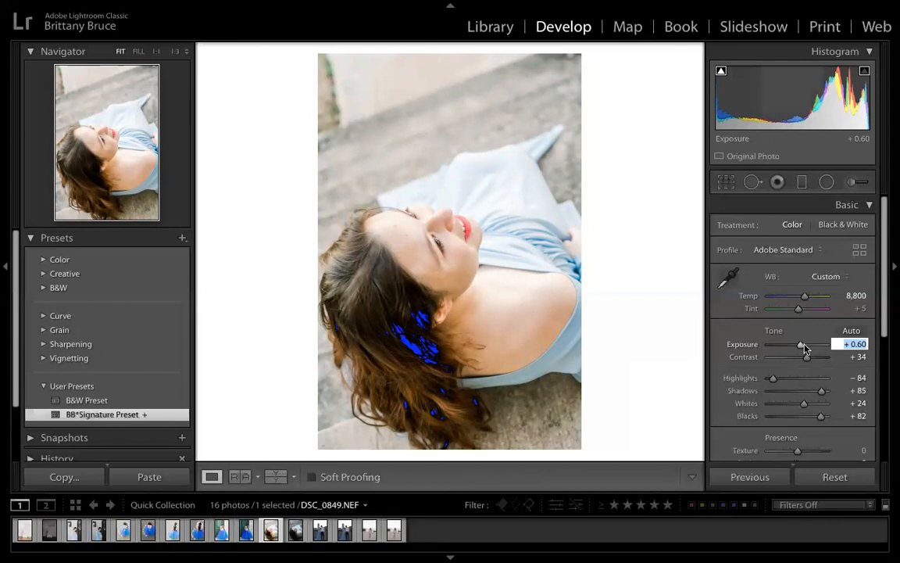
pyautogui.click(803, 345)
pyautogui.click(811, 347)
pyautogui.moveTo(811, 347); pyautogui.dragTo(812, 347)
pyautogui.click(804, 347)
pyautogui.moveTo(805, 347); pyautogui.dragTo(801, 347)
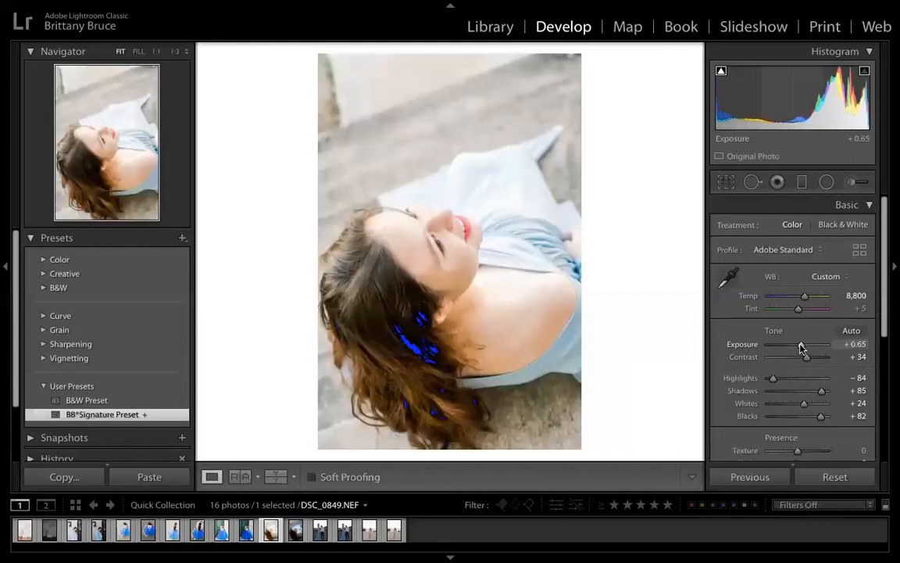
pyautogui.moveTo(801, 347); pyautogui.dragTo(800, 347)
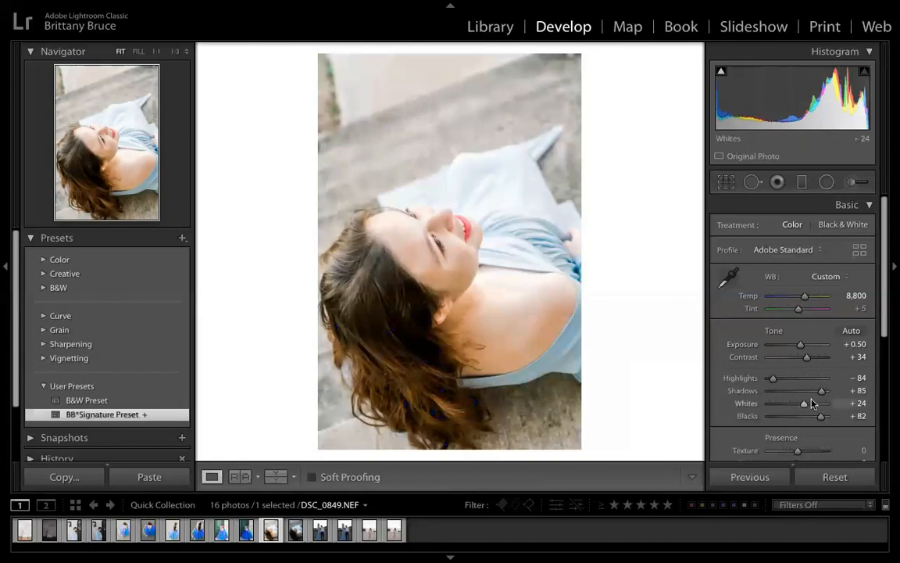
# - Raise the whites of the lying-down portrait DSC_0849.NEF to +41
pyautogui.moveTo(808, 405); pyautogui.dragTo(813, 412)
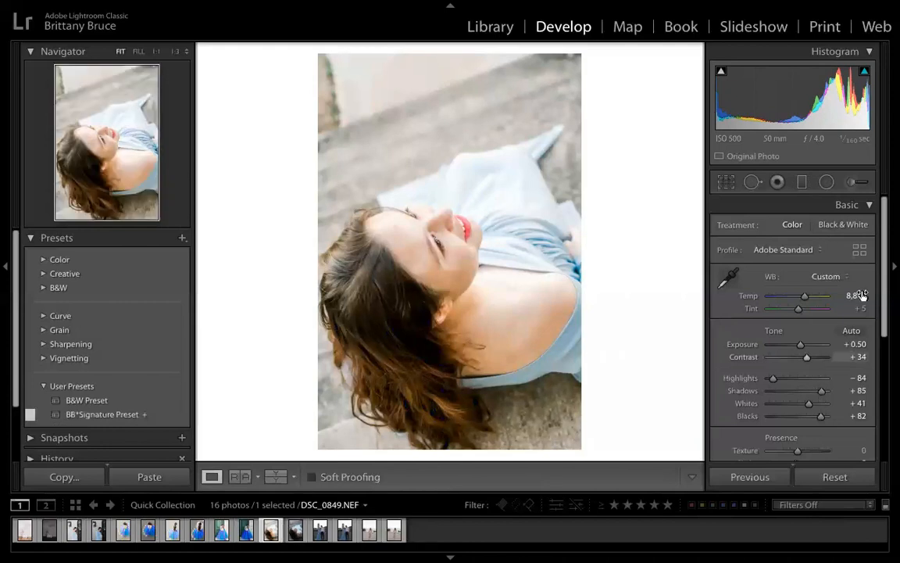
# - Apply the BB*Signature Preset to DSC_0979.NEF, the couple's portrait in front of the tower, and raise its exposure to +0.50
pyautogui.click(321, 533)
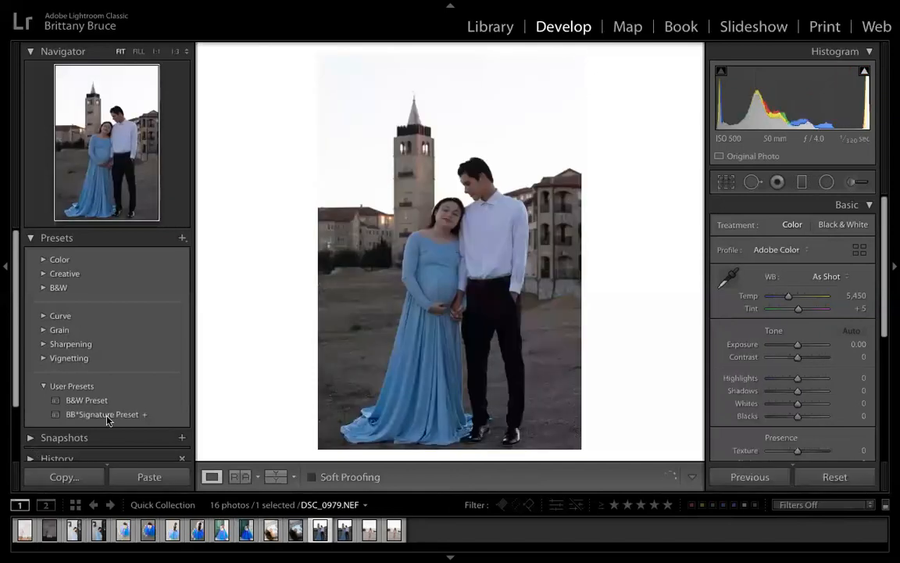
pyautogui.click(109, 416)
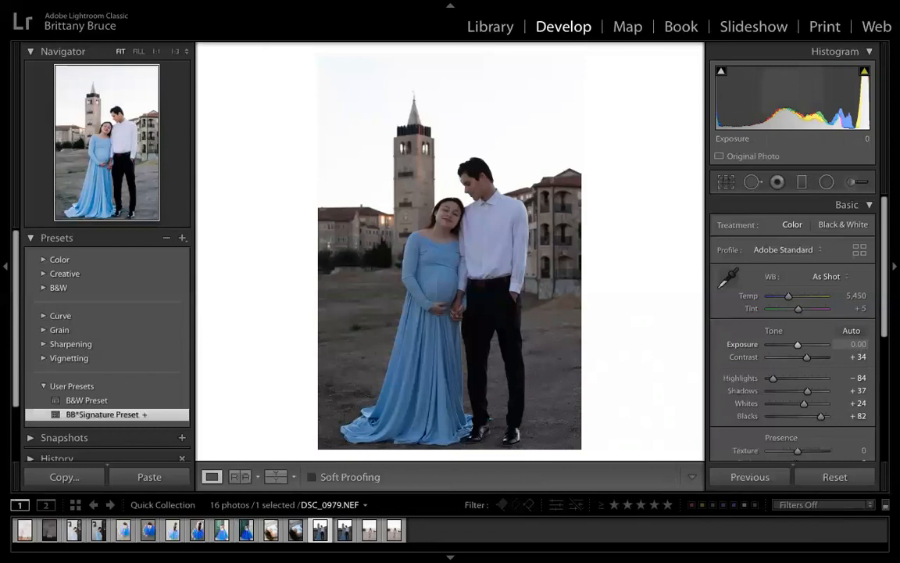
pyautogui.click(858, 344)
pyautogui.press('Up')
pyautogui.press('Up')
pyautogui.press('Up')
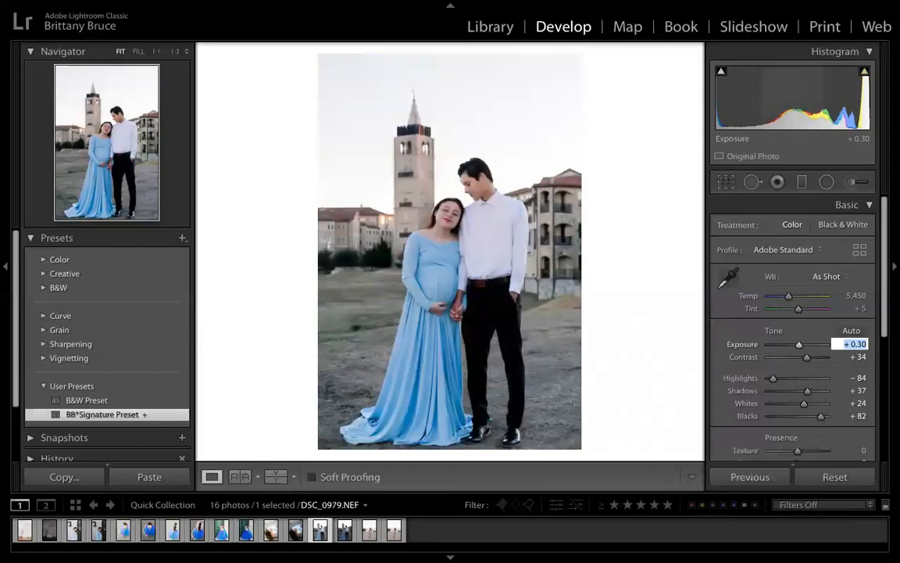
pyautogui.press('Up')
pyautogui.press('Up')
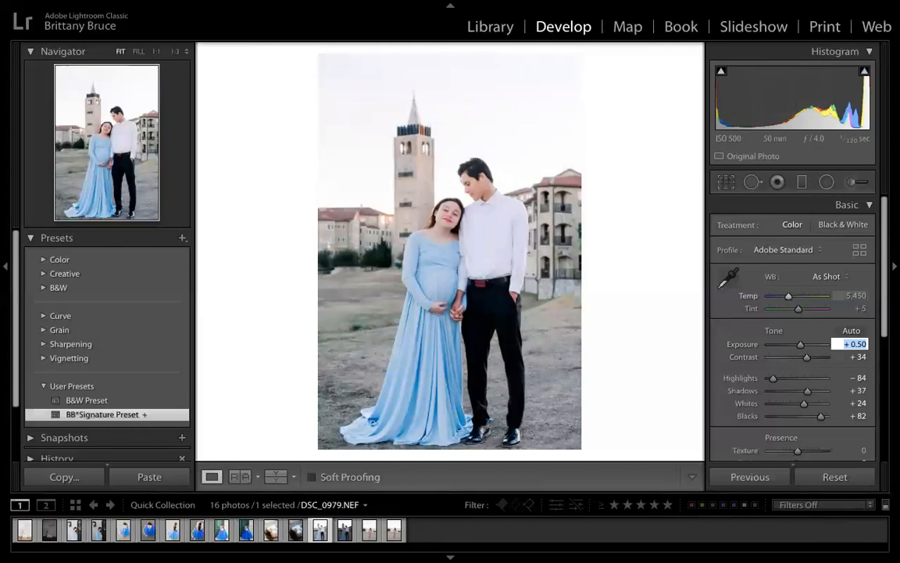
# - Warm the white balance temperature of the couple's portrait DSC_0979.NEF to 7,350 and check the result close up
pyautogui.click(852, 296)
pyautogui.press('Up')
pyautogui.press('Up')
pyautogui.press('Up')
pyautogui.press('Up')
pyautogui.press('Up')
pyautogui.press('Up')
pyautogui.press('Up')
pyautogui.press('Up')
pyautogui.press('Up')
pyautogui.press('Up')
pyautogui.press('Up')
pyautogui.press('Up')
pyautogui.press('Up')
pyautogui.press('Up')
pyautogui.press('Up')
pyautogui.press('Up')
pyautogui.press('Up')
pyautogui.press('Up')
pyautogui.press('Up')
pyautogui.press('Up')
pyautogui.press('Up')
pyautogui.press('Up')
pyautogui.press('Up')
pyautogui.press('Up')
pyautogui.press('Up')
pyautogui.press('Up')
pyautogui.press('Up')
pyautogui.press('Up')
pyautogui.press('Up')
pyautogui.press('Up')
pyautogui.press('Up')
pyautogui.press('Up')
pyautogui.press('Up')
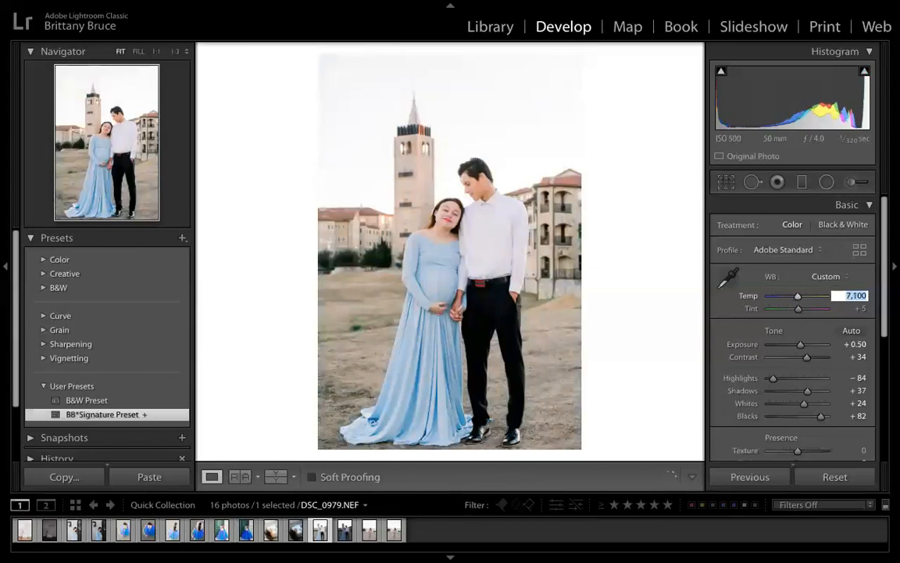
pyautogui.press('Up')
pyautogui.press('Up')
pyautogui.press('Up')
pyautogui.press('Up')
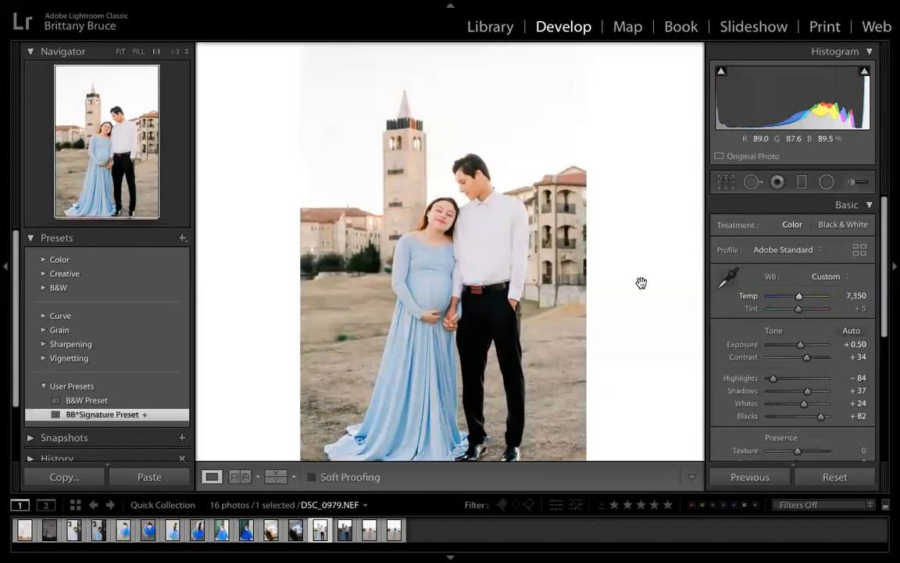
pyautogui.click(641, 283)
pyautogui.press('z')
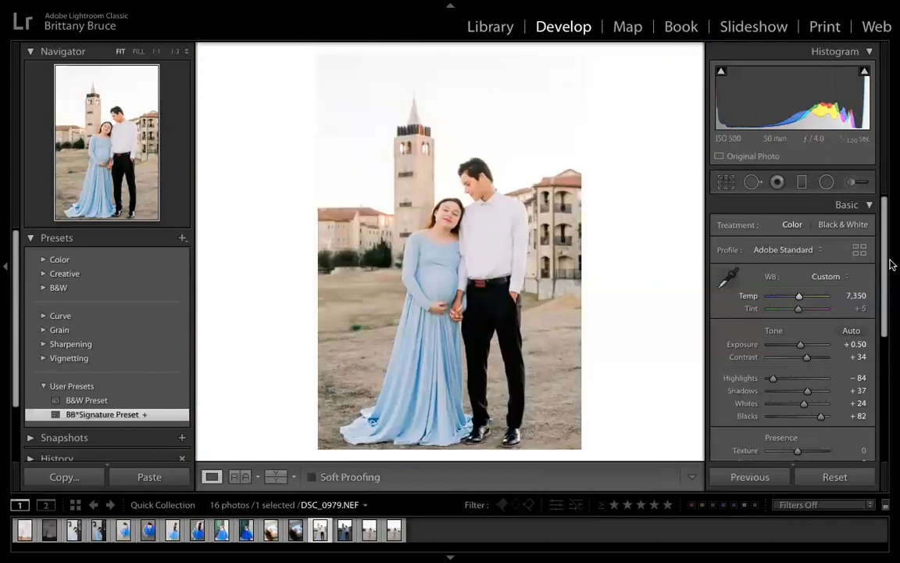
# - Try tint values of 0, -1 and an extreme 150 on the couple's portrait
pyautogui.click(859, 309)
pyautogui.write('0')
pyautogui.press('Return')
pyautogui.press('Down')
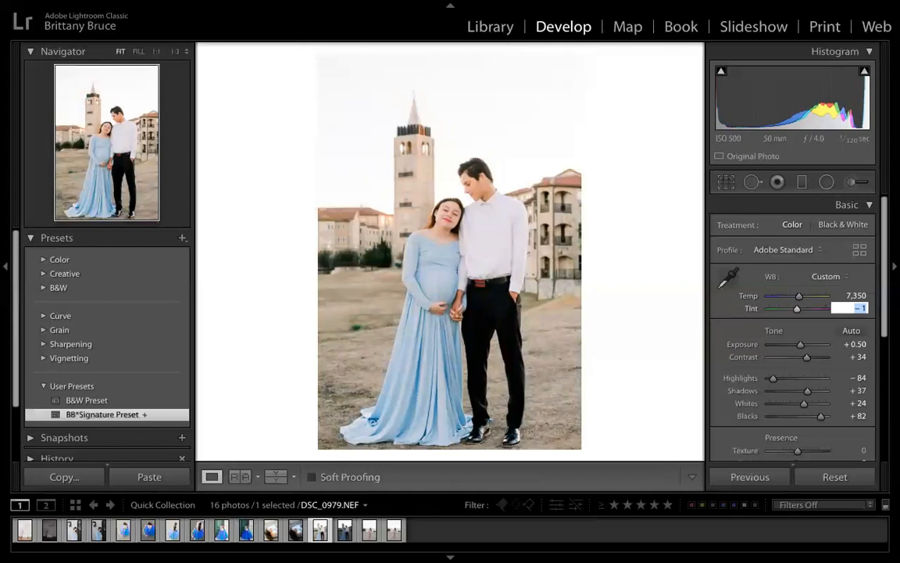
pyautogui.write('150')
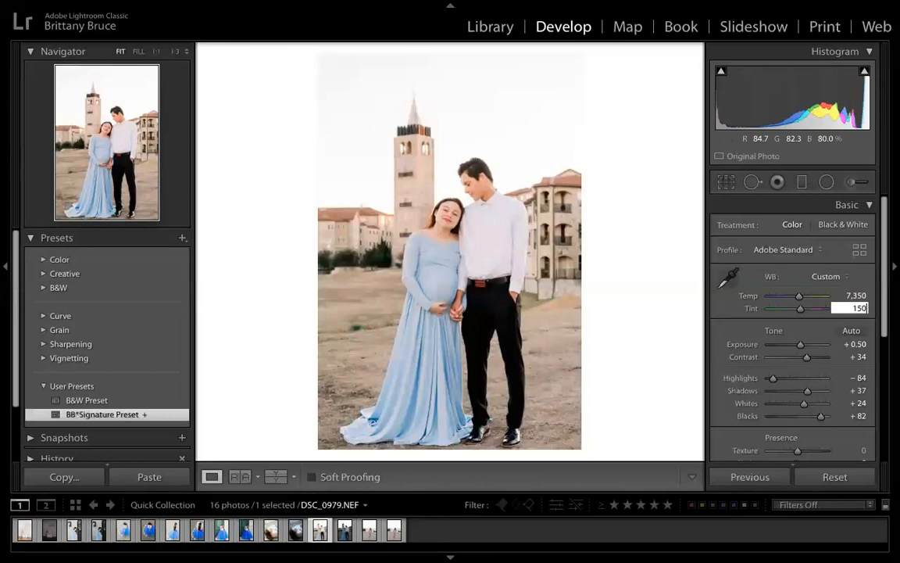
pyautogui.press('Return')
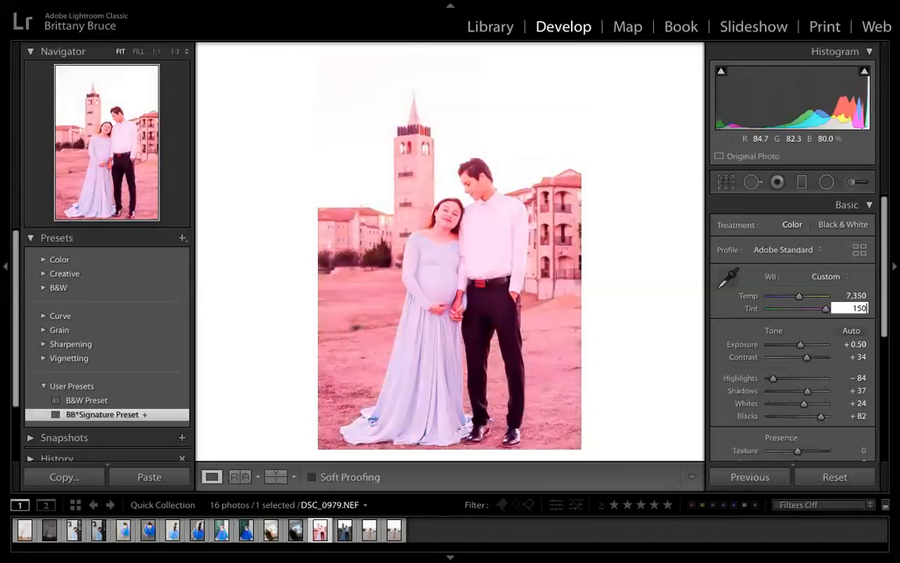
pyautogui.press('Return')
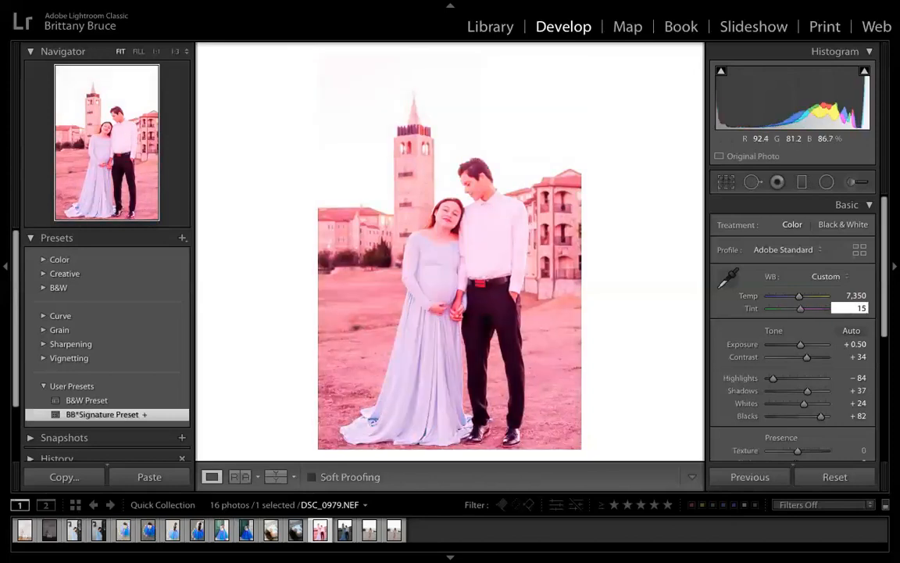
# - Set the tint of the couple's portrait to 0
pyautogui.press('BackSpace')
pyautogui.press('BackSpace')
pyautogui.write('0')
pyautogui.press('Return')
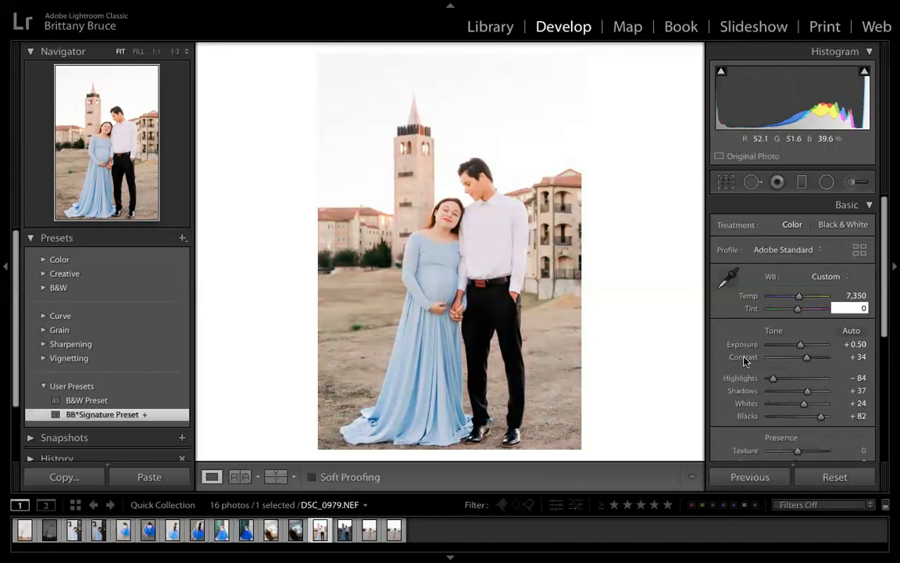
# - Adjust the couple's portrait to shadows +59, whites +33 and blacks +50
pyautogui.moveTo(807, 390)
pyautogui.mouseDown()
pyautogui.moveTo(815, 395)
pyautogui.moveTo(804, 406)
pyautogui.mouseUp()
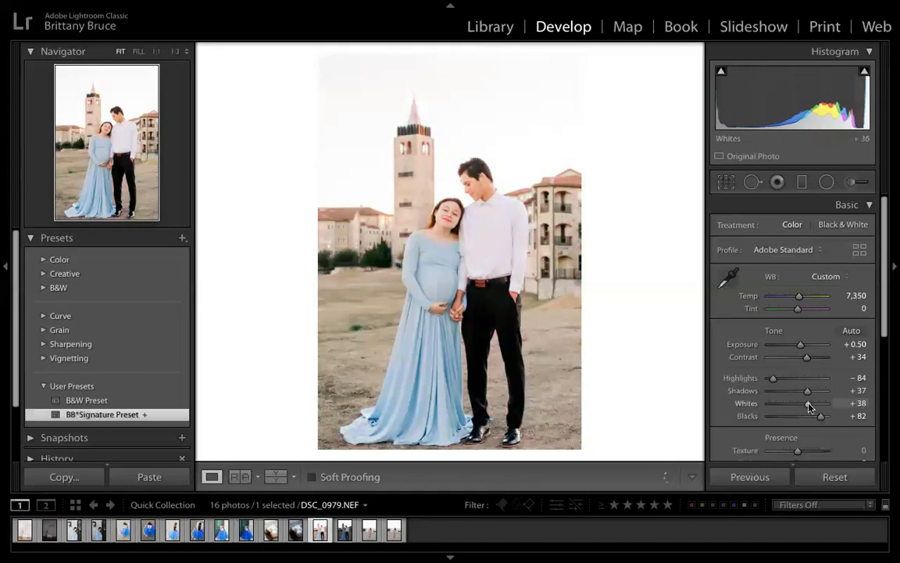
pyautogui.moveTo(809, 406); pyautogui.dragTo(816, 395)
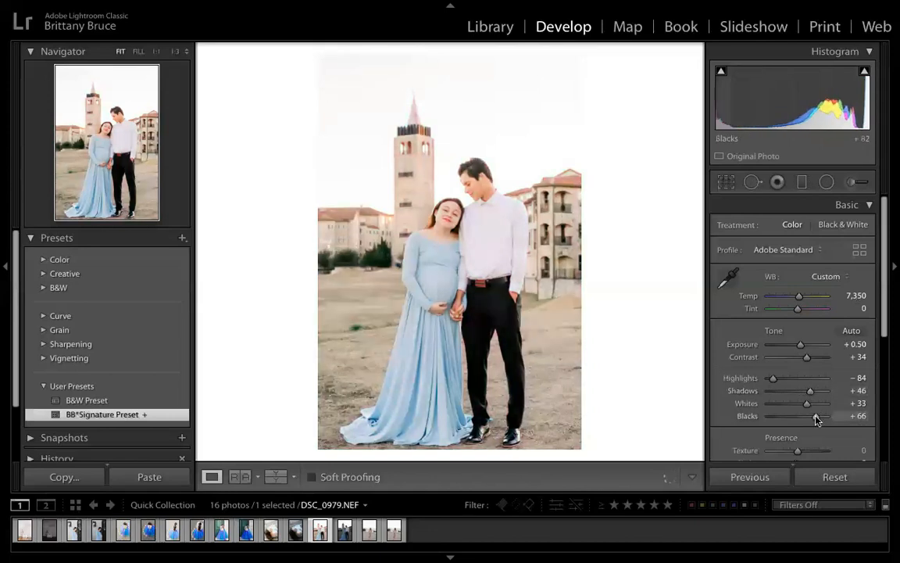
pyautogui.moveTo(817, 420)
pyautogui.mouseDown()
pyautogui.moveTo(809, 394)
pyautogui.moveTo(819, 420)
pyautogui.moveTo(811, 422)
pyautogui.mouseUp()
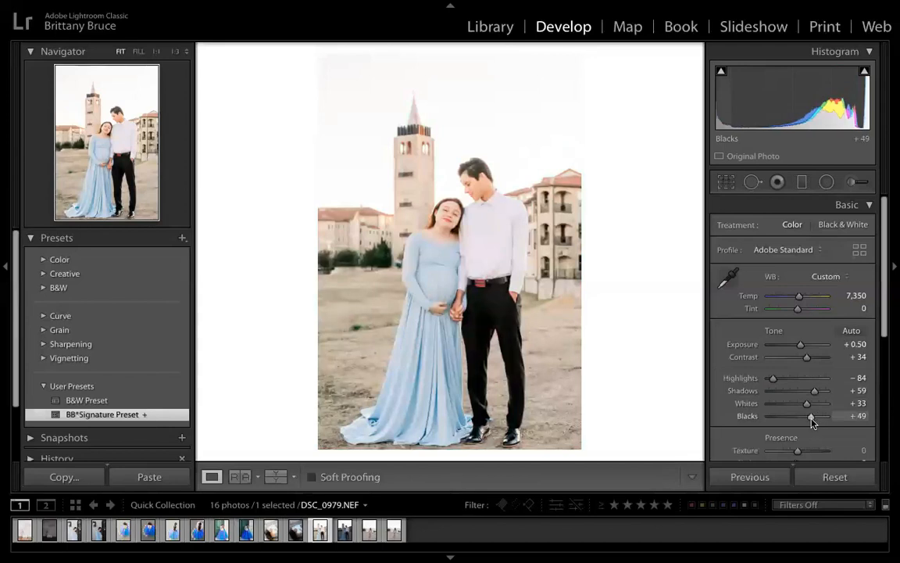
pyautogui.moveTo(812, 422); pyautogui.dragTo(812, 422)
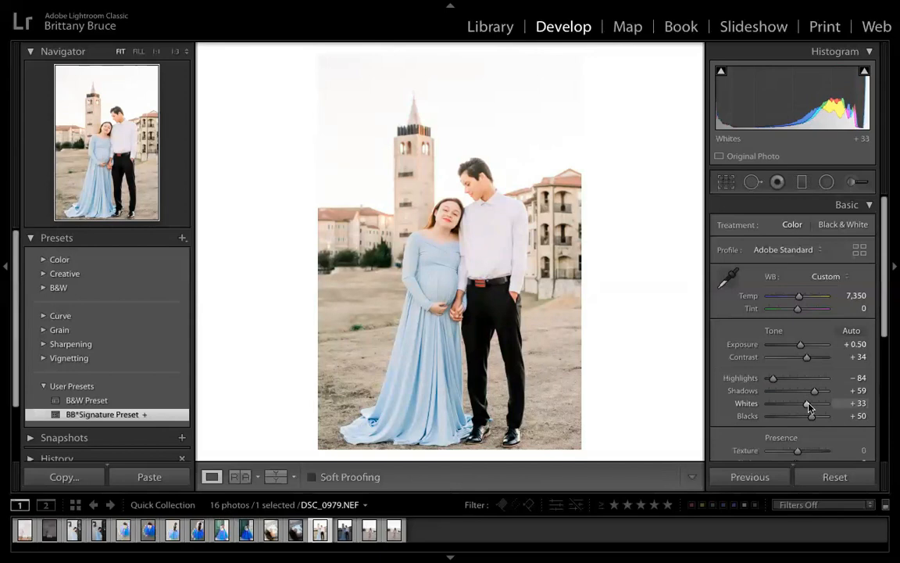
# - Fine-tune the whites of the couple's portrait up to +41
pyautogui.click(857, 403)
pyautogui.press('Up')
pyautogui.press('Up')
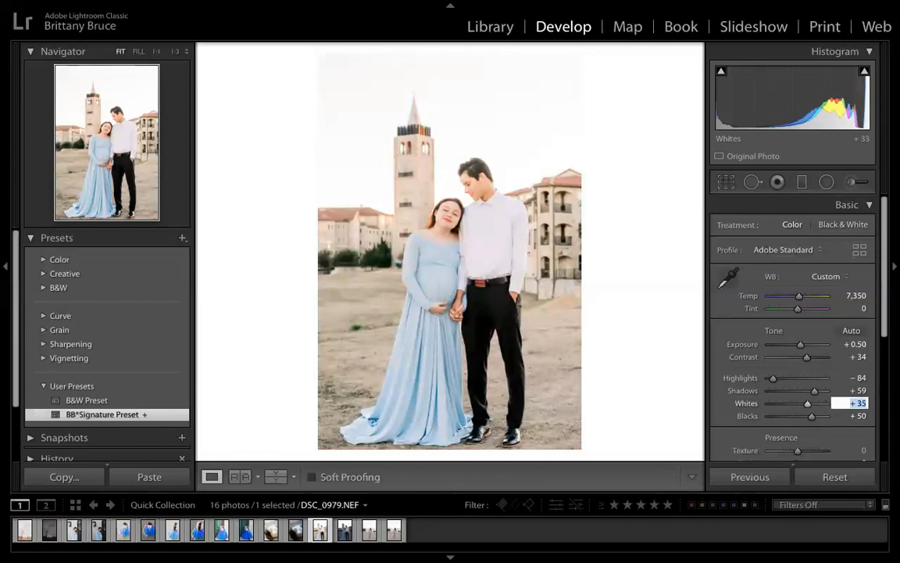
pyautogui.press('Up')
pyautogui.press('Up')
pyautogui.press('Up')
pyautogui.press('Up')
pyautogui.press('Up')
pyautogui.press('Up')
# - Compare the edited couple's portrait with its unedited virtual copy, DSC_0979.NEF / Copy 1
pyautogui.click(344, 533)
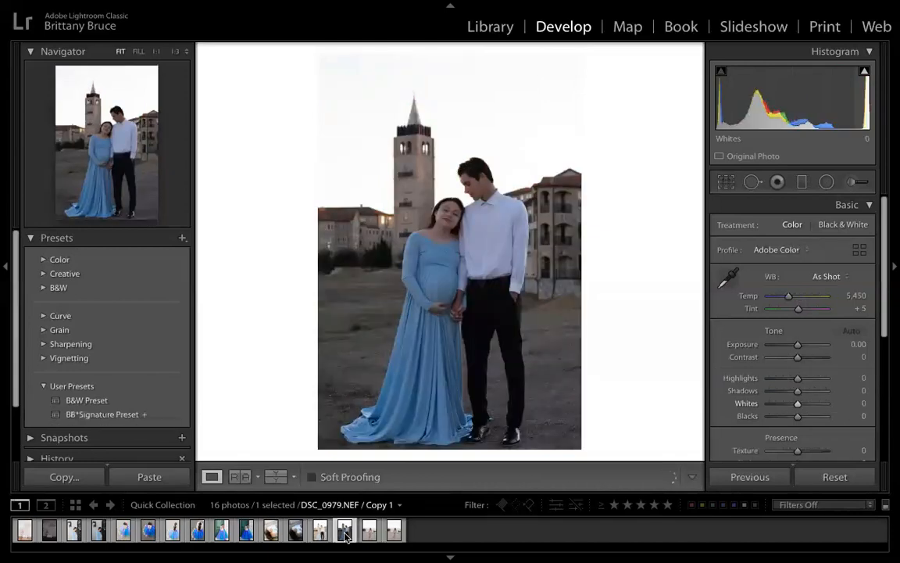
pyautogui.hotkey('ctrl', 'shift', 'v')
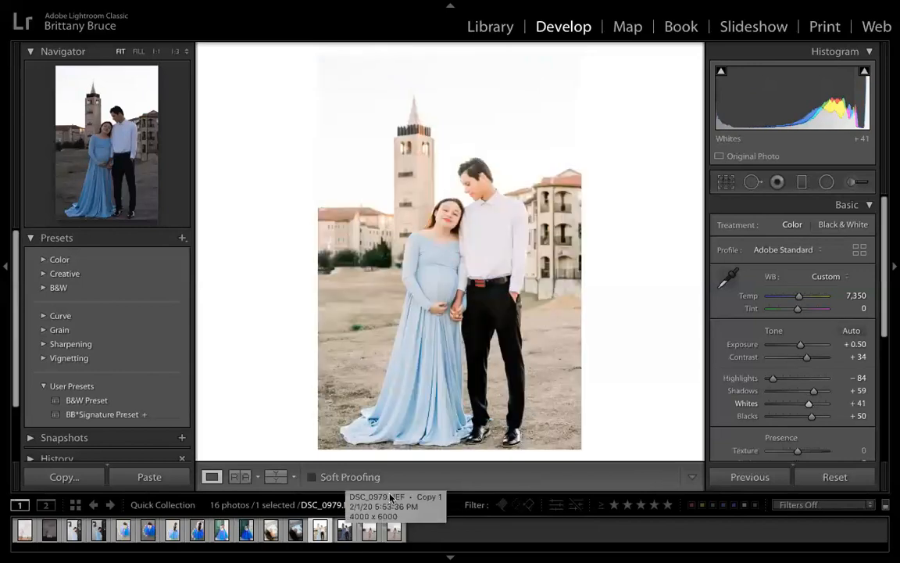
# - Apply the BB*Signature Preset to IMG_0756.CR2, the beach maternity portrait, resetting and reapplying it to compare before and after
pyautogui.click(370, 534)
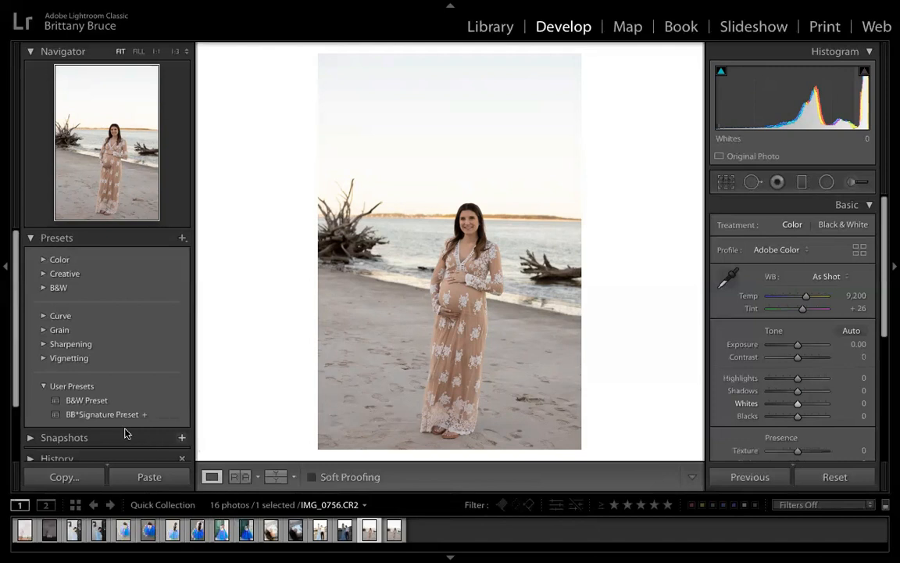
pyautogui.click(103, 414)
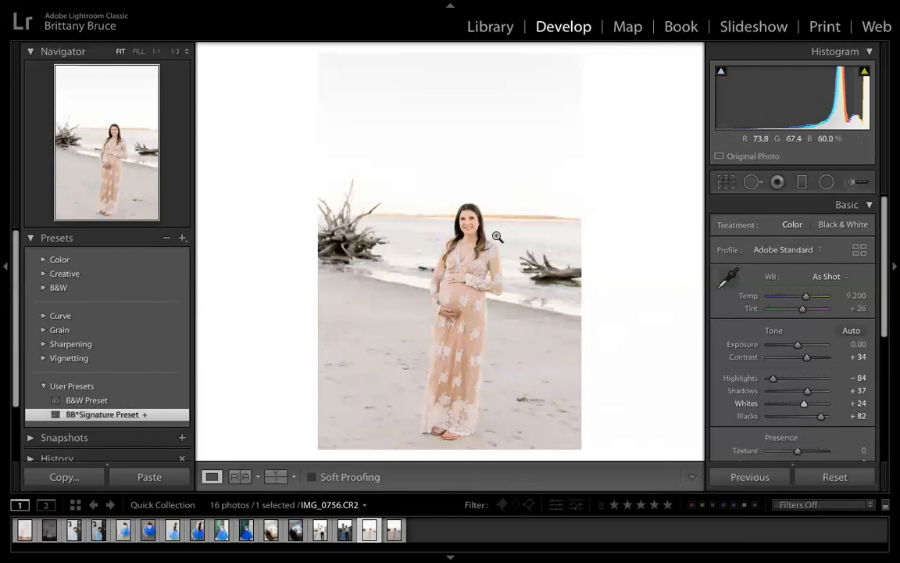
pyautogui.click(834, 478)
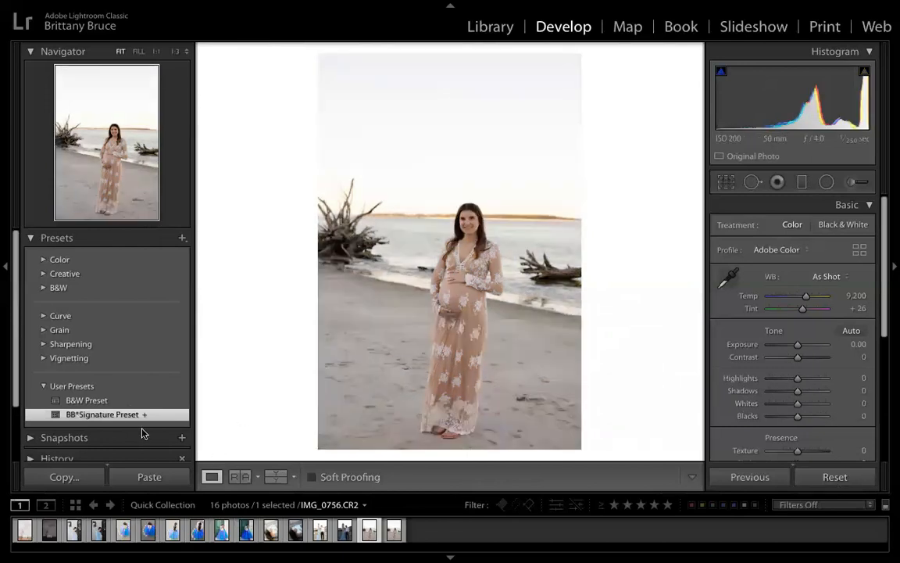
pyautogui.click(109, 417)
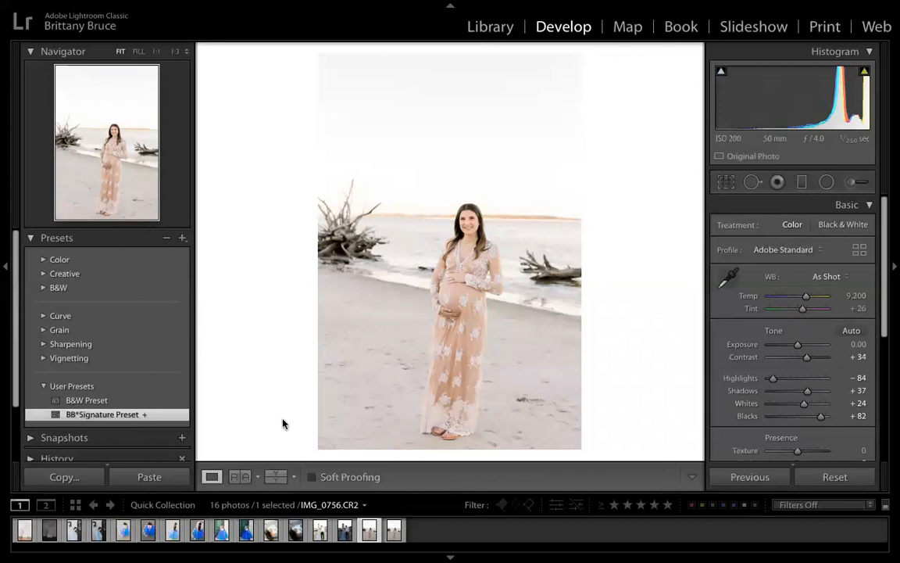
pyautogui.click(831, 480)
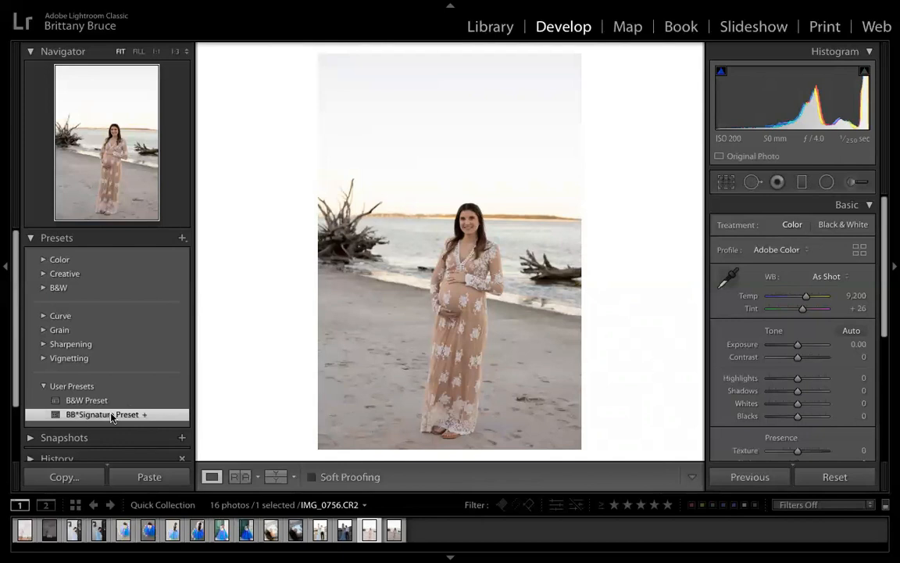
pyautogui.click(111, 416)
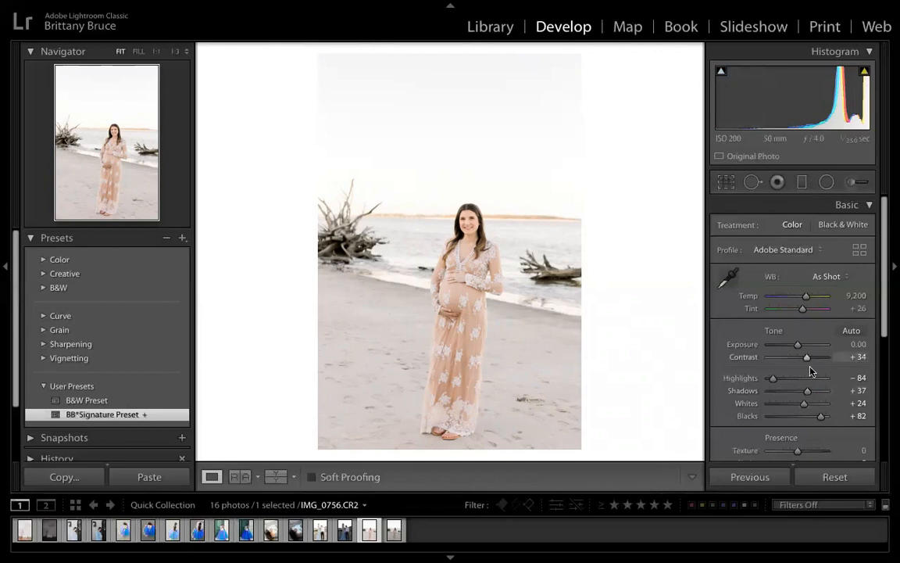
# - Raise the beach portrait's shadows to +45 and whites to +31, and settle its exposure at 0.00 after trying +0.10
pyautogui.moveTo(808, 395); pyautogui.dragTo(810, 409)
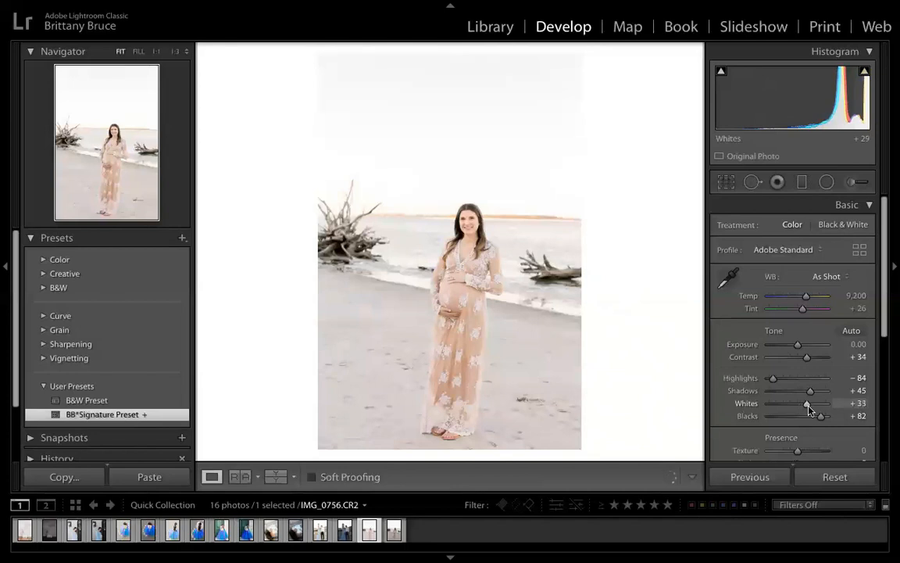
pyautogui.click(852, 344)
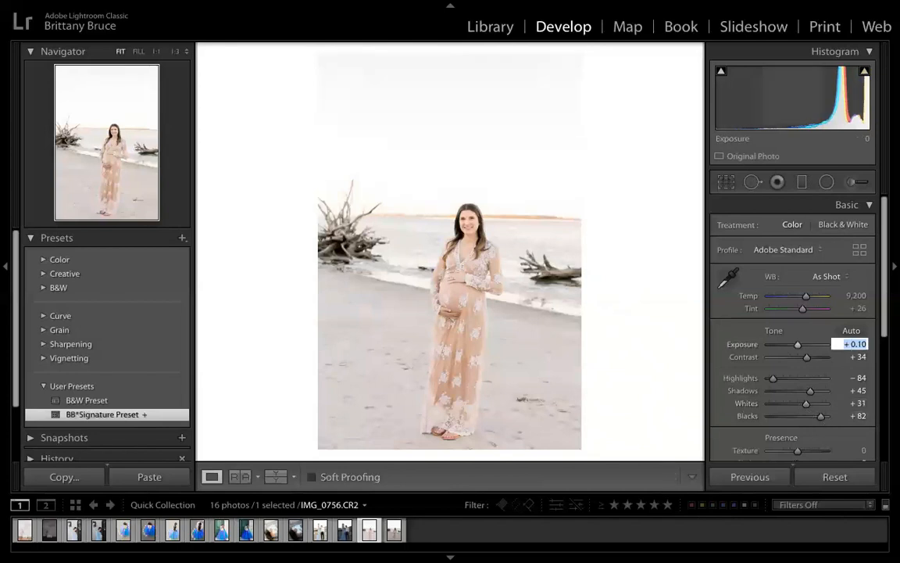
pyautogui.press('Up')
pyautogui.press('Down')
pyautogui.press('Down')
# - Warm the white balance temperature of the beach portrait IMG_0756.CR2 to 10,250
pyautogui.click(857, 296)
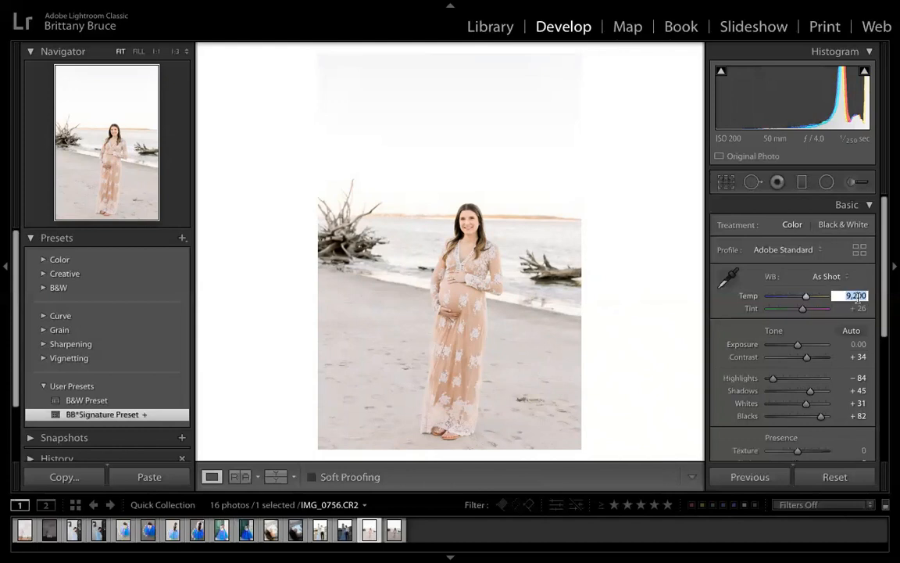
pyautogui.press('Up')
pyautogui.press('Up')
pyautogui.press('Up')
pyautogui.press('Up')
pyautogui.press('Up')
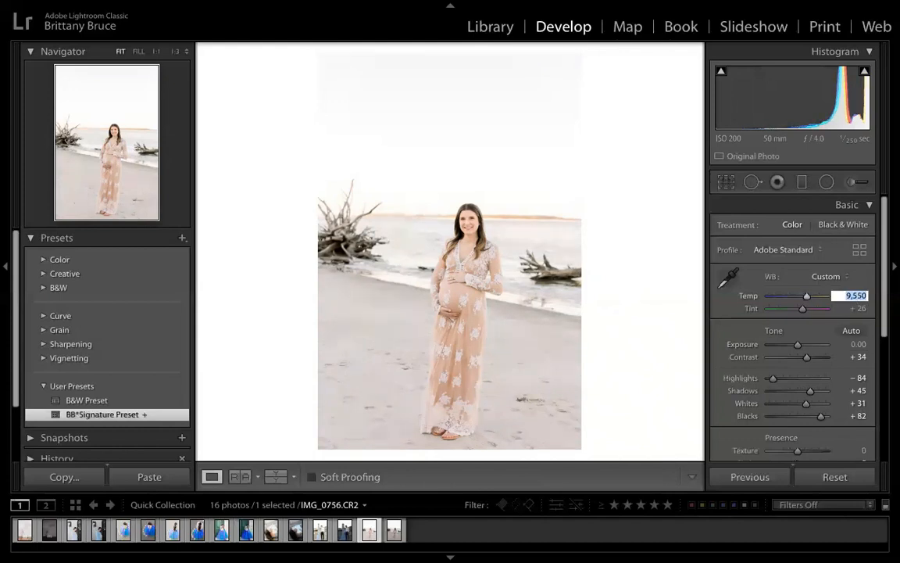
pyautogui.press('Up')
pyautogui.press('Up')
pyautogui.press('Up')
pyautogui.press('Up')
pyautogui.press('Up')
pyautogui.press('Up')
pyautogui.press('Up')
pyautogui.press('Up')
pyautogui.press('Up')
pyautogui.press('Up')
pyautogui.press('Up')
pyautogui.press('Up')
pyautogui.press('Up')
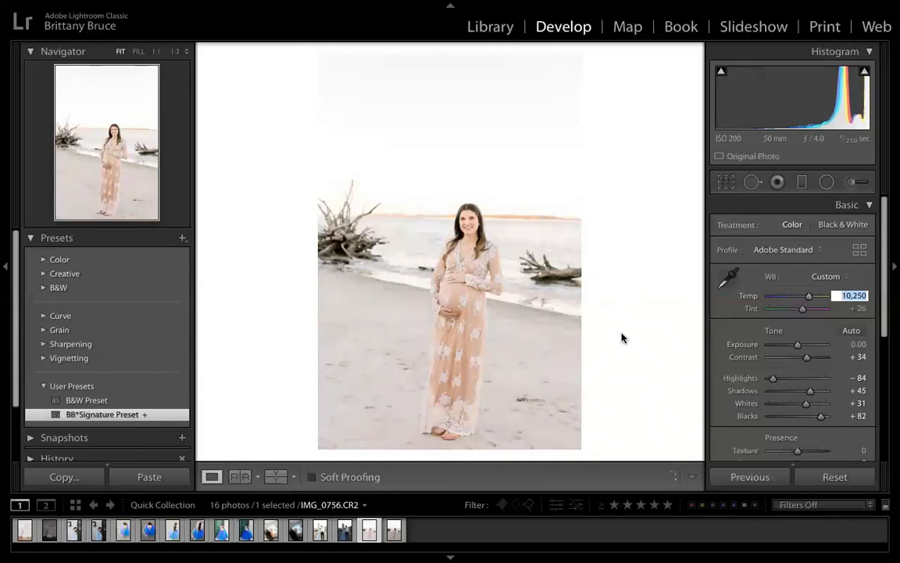
pyautogui.press('Return')
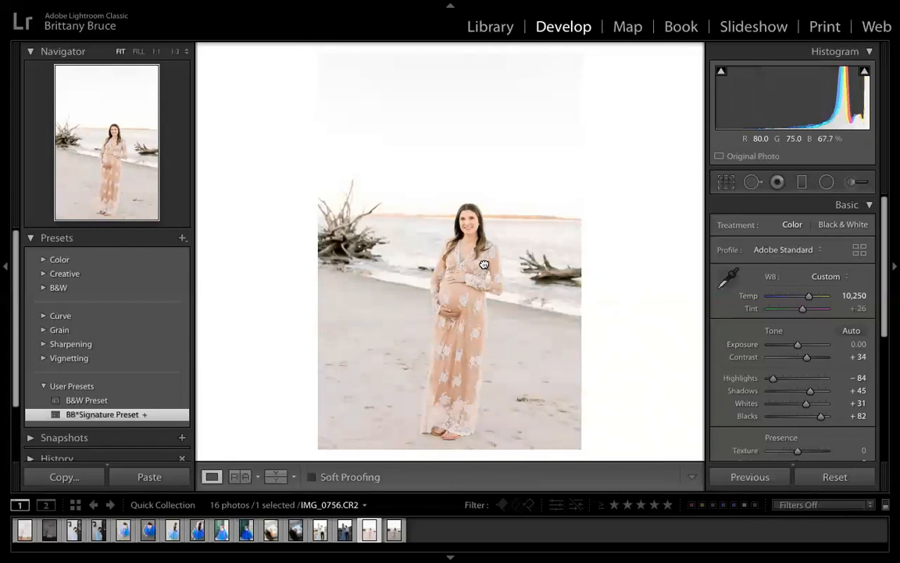
# - Inspect the beach portrait's lace dress close up and warm the temperature further to 10,650
pyautogui.click(484, 265)
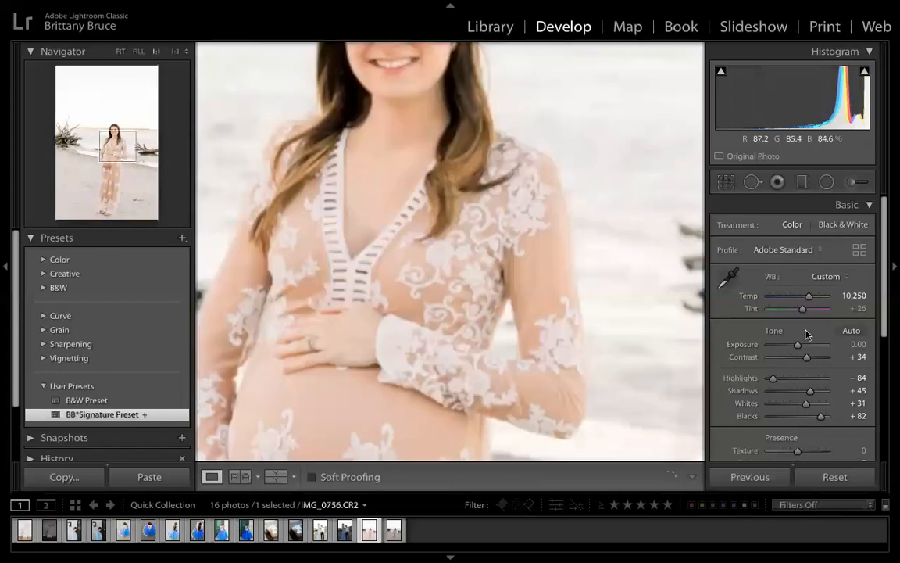
pyautogui.click(859, 293)
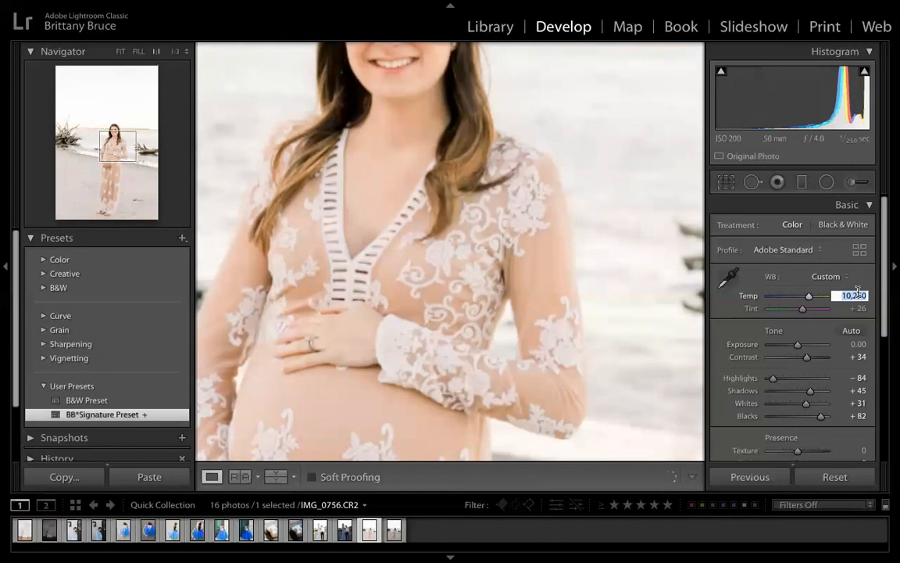
pyautogui.write('10400')
pyautogui.press('Return')
pyautogui.press('Up')
pyautogui.press('Up')
pyautogui.press('Up')
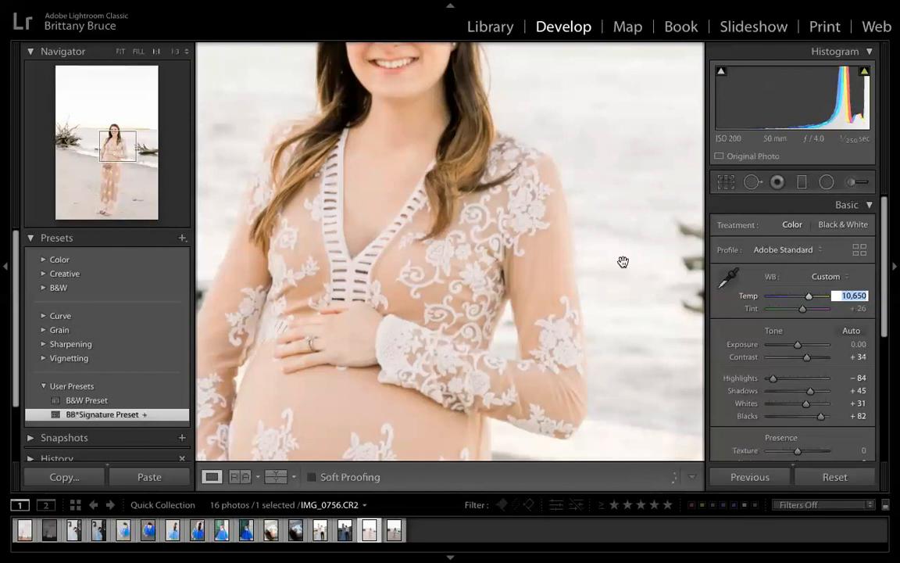
# - Set the beach portrait's exposure to +0.10 and shadows to +42, checking the edit against its unedited copy
pyautogui.click(566, 265)
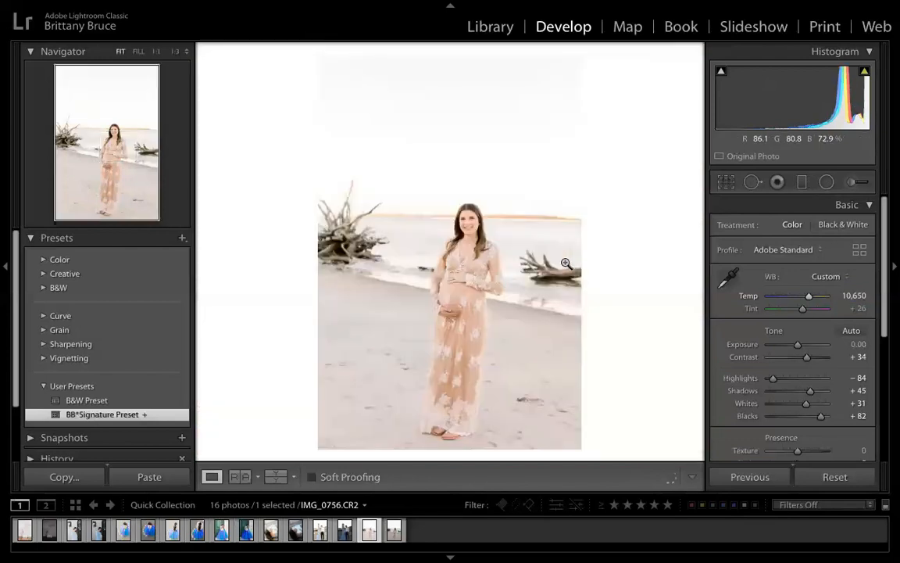
pyautogui.click(859, 343)
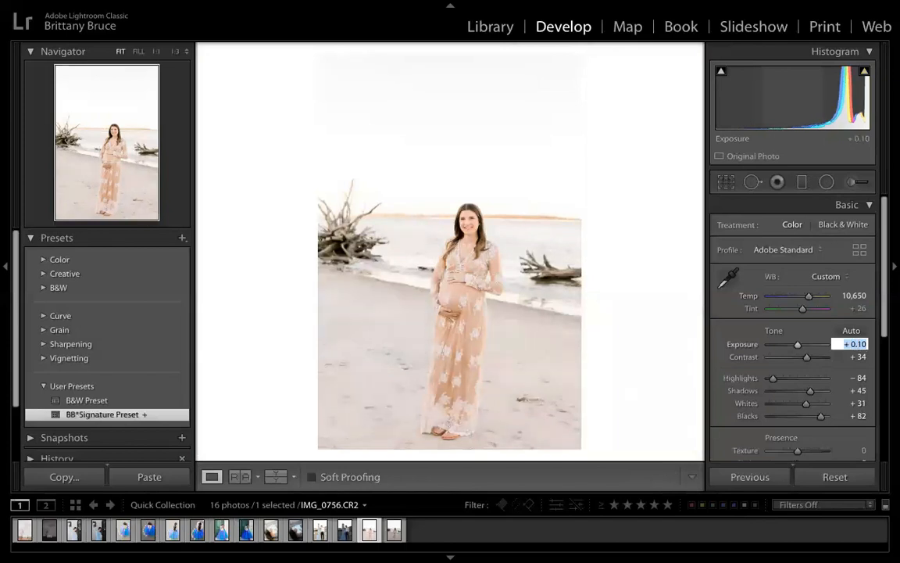
pyautogui.moveTo(811, 389); pyautogui.dragTo(809, 394)
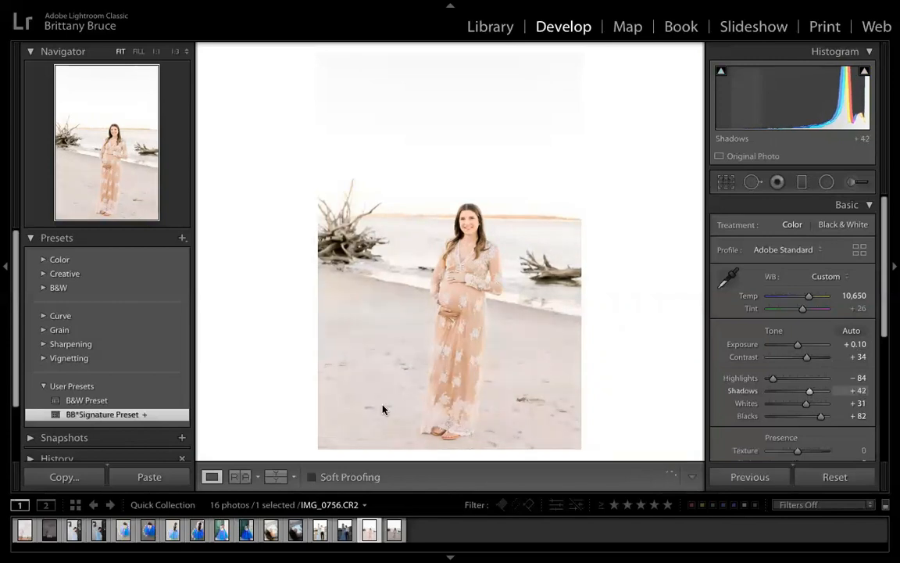
pyautogui.click(393, 530)
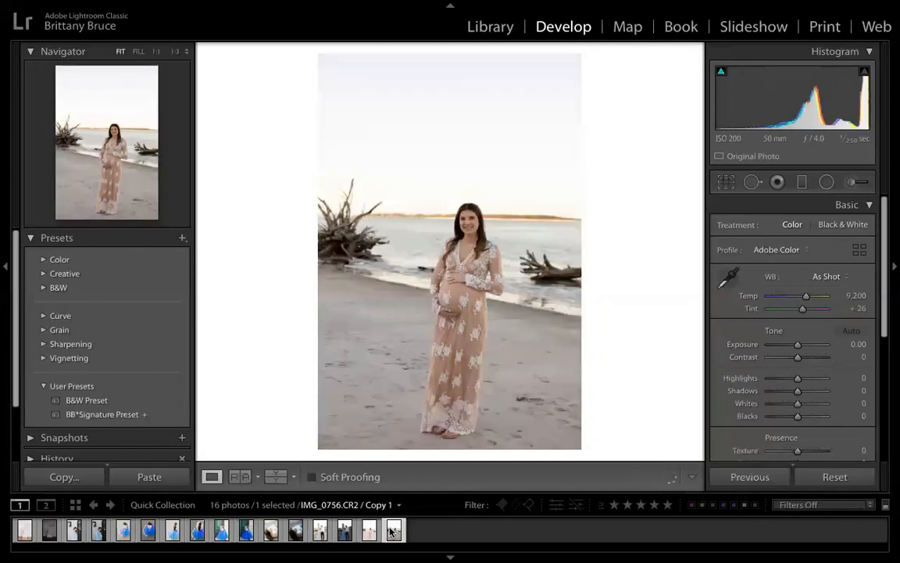
pyautogui.hotkey('ctrl', 'shift', 'v')
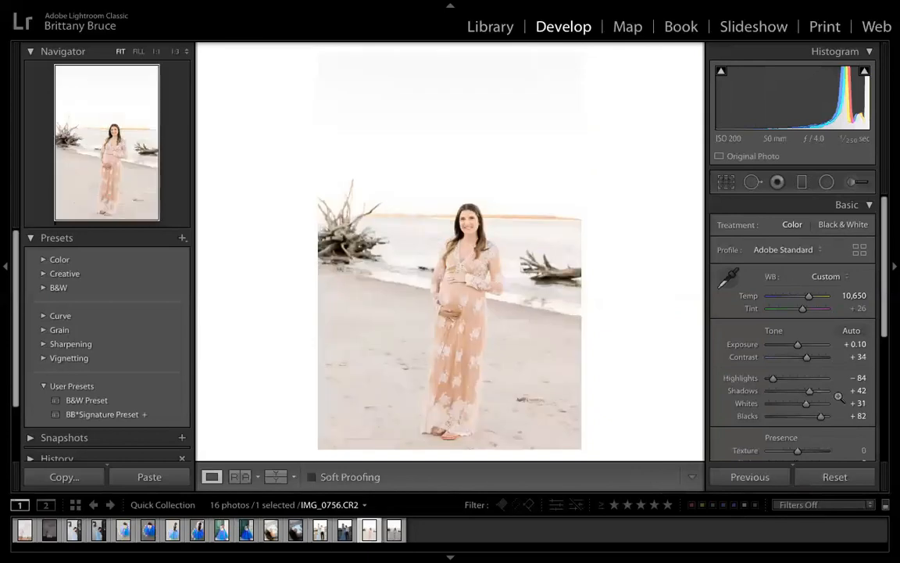
# - Try higher and lower clarity values on the full beach portrait IMG_0756.CR2, returning clarity to -5
pyautogui.scroll(-3, 839, 396)
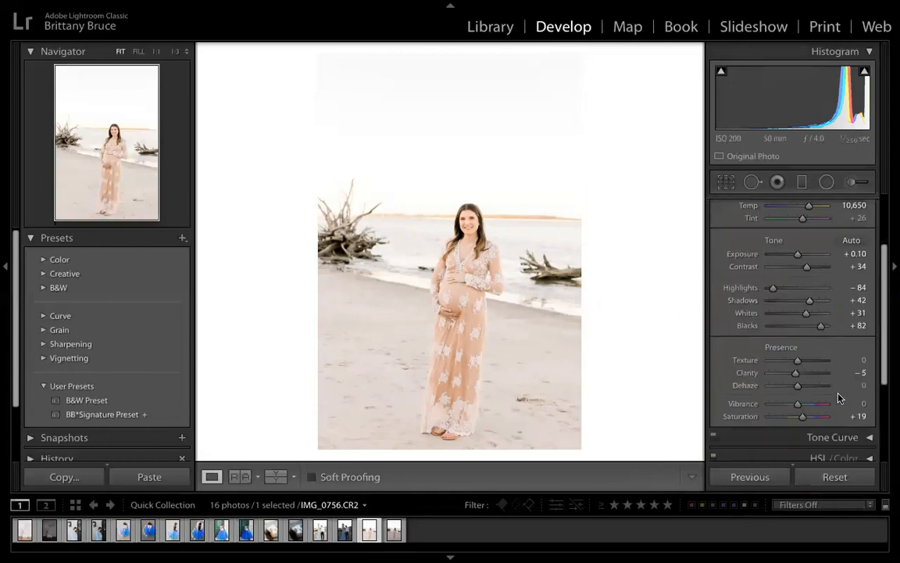
pyautogui.scroll(-4, 839, 398)
pyautogui.scroll(3, 811, 304)
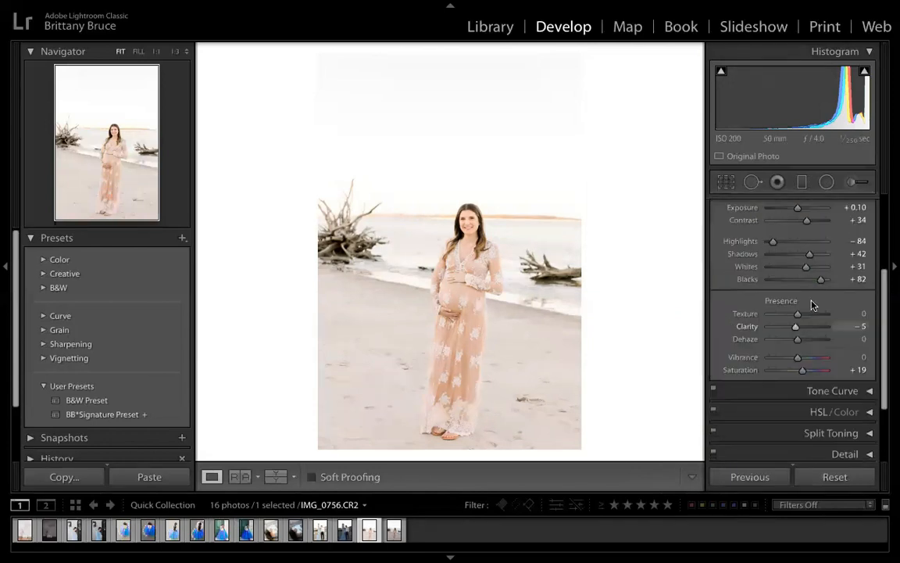
pyautogui.click(858, 326)
pyautogui.press('Up')
pyautogui.press('Up')
pyautogui.press('Up')
pyautogui.press('Up')
pyautogui.press('Up')
pyautogui.press('Down')
pyautogui.press('Down')
pyautogui.press('Down')
pyautogui.press('Down')
pyautogui.press('Down')
pyautogui.press('Down')
pyautogui.press('Down')
pyautogui.press('Down')
pyautogui.press('Down')
pyautogui.press('Down')
pyautogui.press('Up')
pyautogui.press('Up')
pyautogui.press('Up')
pyautogui.press('Up')
pyautogui.press('Up')
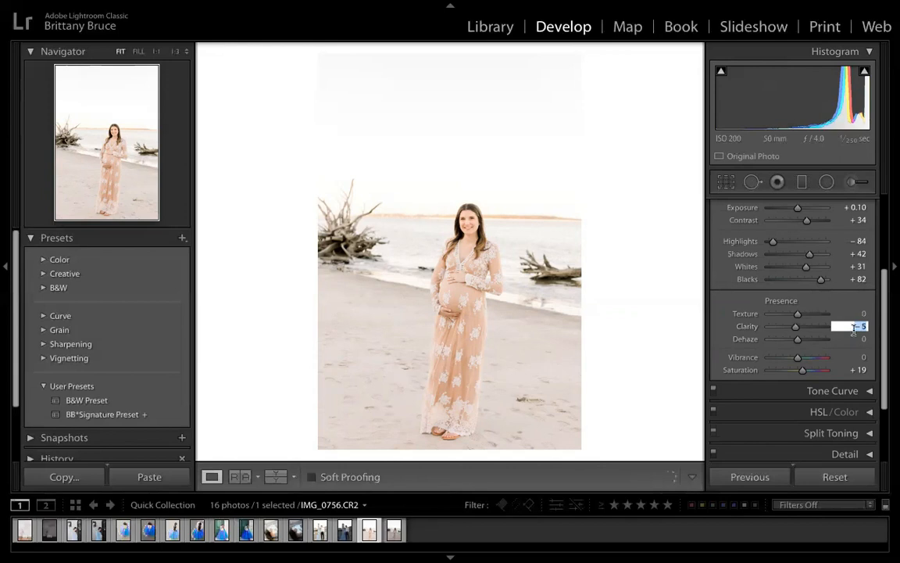
# - Compare clarity 5 with clarity -5 on a close-up of the woman's face in the beach portrait
pyautogui.click(460, 222)
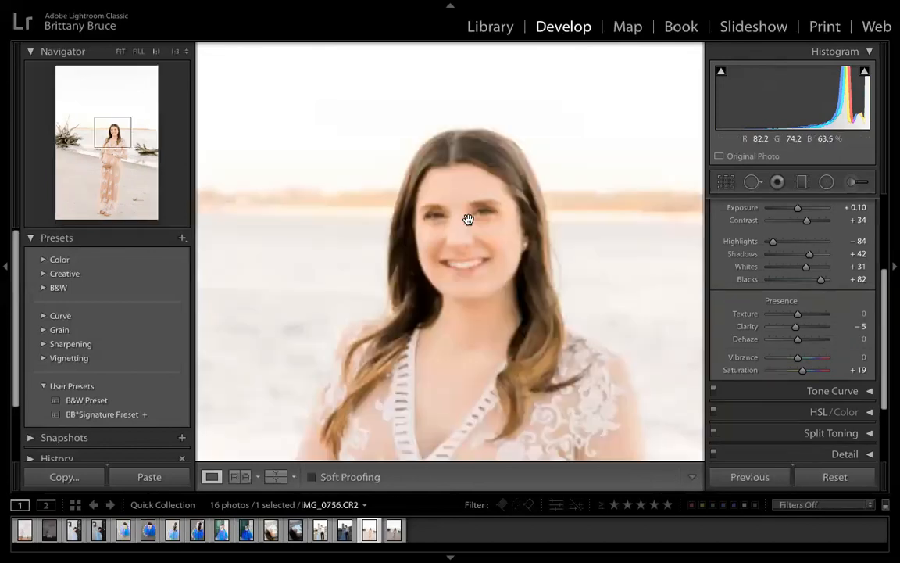
pyautogui.click(862, 326)
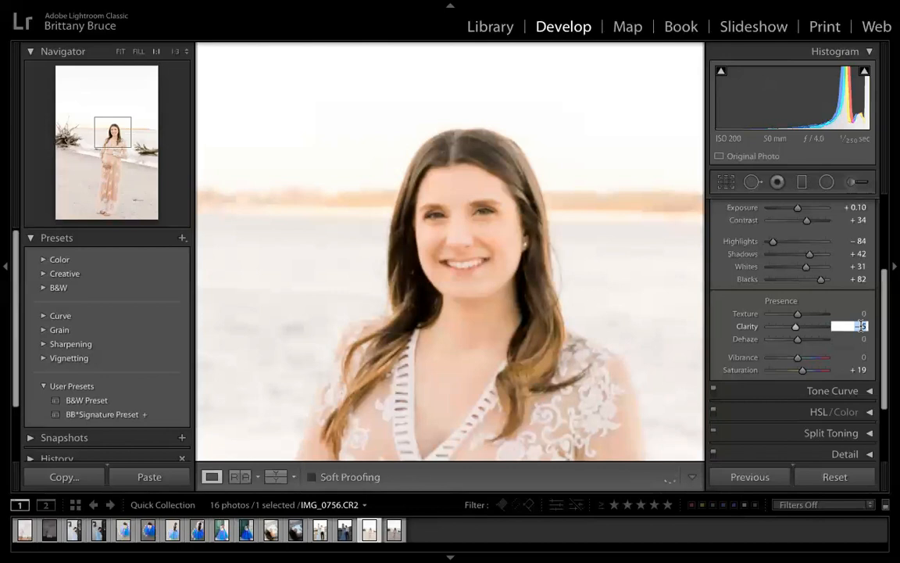
pyautogui.write('5')
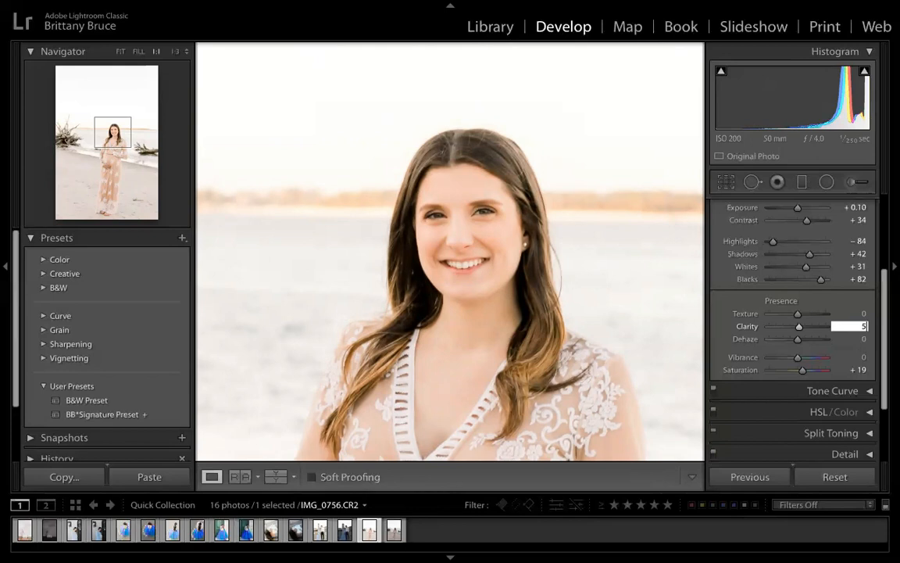
pyautogui.press('BackSpace')
pyautogui.write('-5')
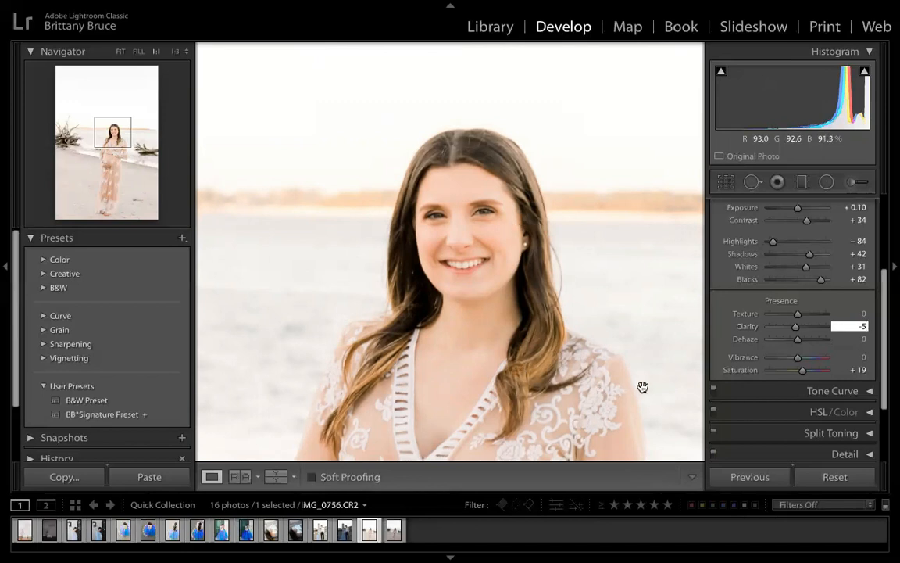
pyautogui.press('BackSpace')
pyautogui.press('BackSpace')
pyautogui.write('5')
pyautogui.press('BackSpace')
pyautogui.write('-5')
# - Lower the beach portrait's clarity to -10 and return to the full image
pyautogui.press('Down')
pyautogui.press('Down')
pyautogui.press('Down')
pyautogui.press('Down')
pyautogui.press('Down')
pyautogui.click(520, 376)
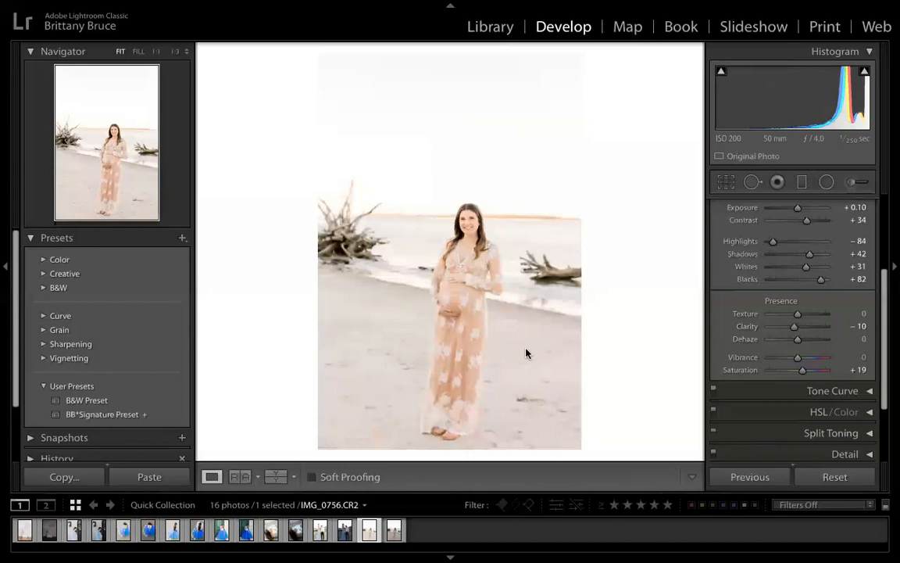
# - Review the whole Quick Collection in the Library grid, comparing each edited photo with its unedited copy
pyautogui.press('g')
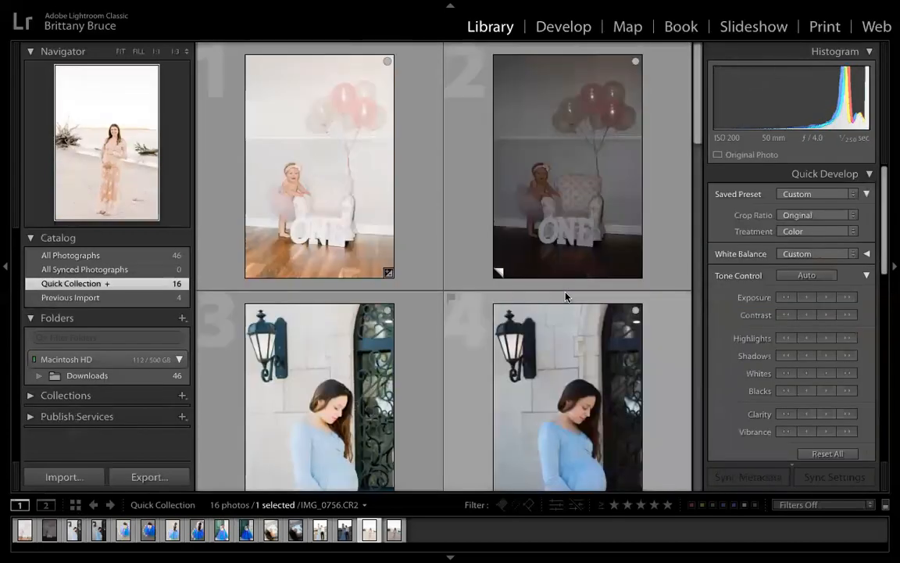
pyautogui.scroll(-1, 566, 297)
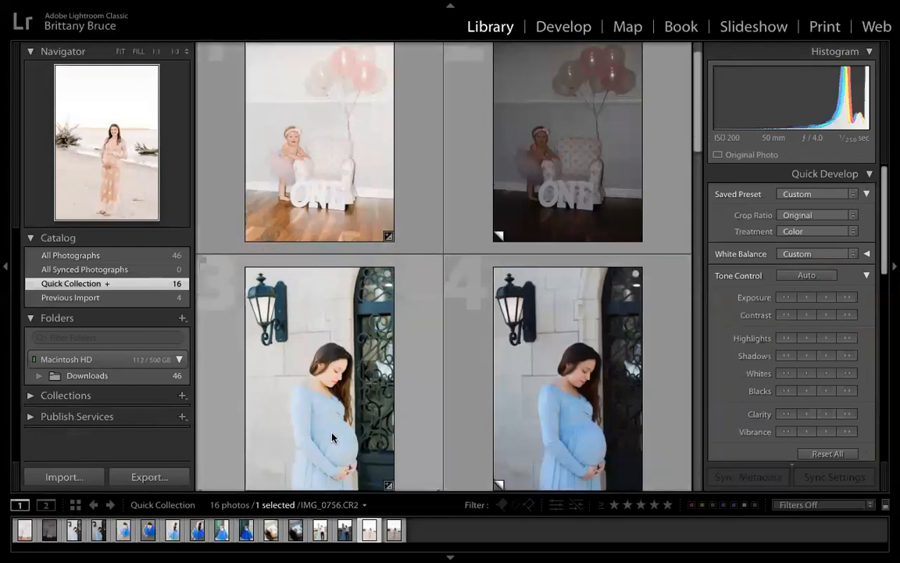
pyautogui.scroll(-5, 333, 438)
pyautogui.scroll(-5, 333, 437)
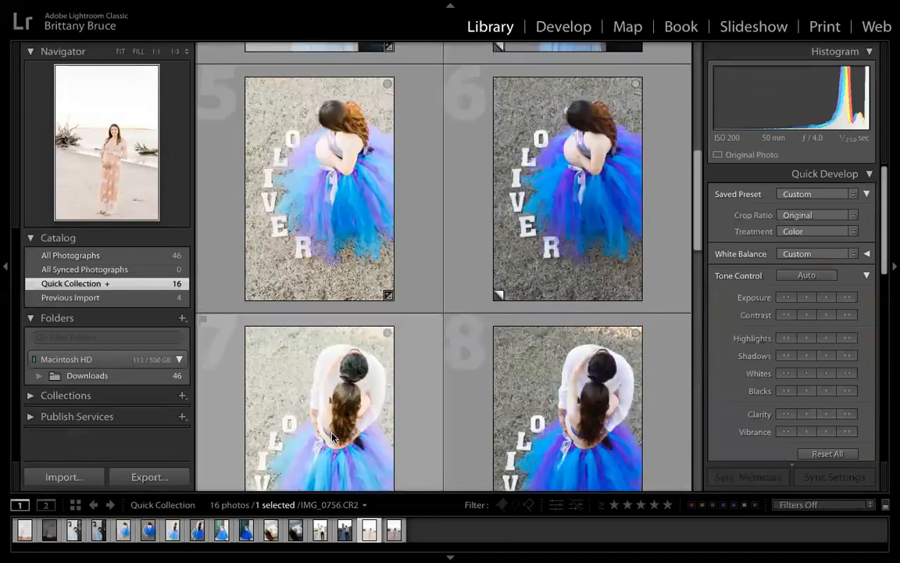
pyautogui.scroll(-6, 332, 437)
pyautogui.scroll(-1, 332, 438)
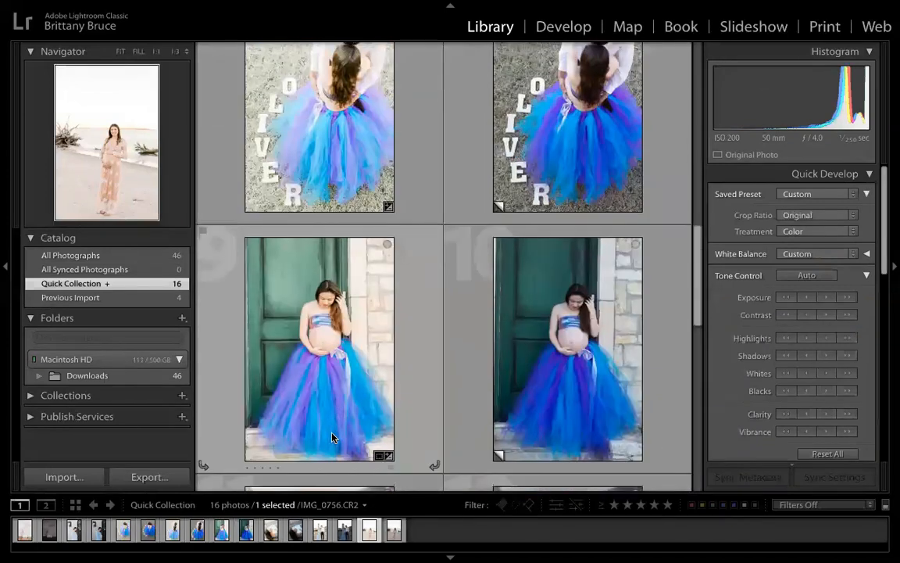
pyautogui.scroll(-6, 332, 437)
pyautogui.scroll(-3, 332, 437)
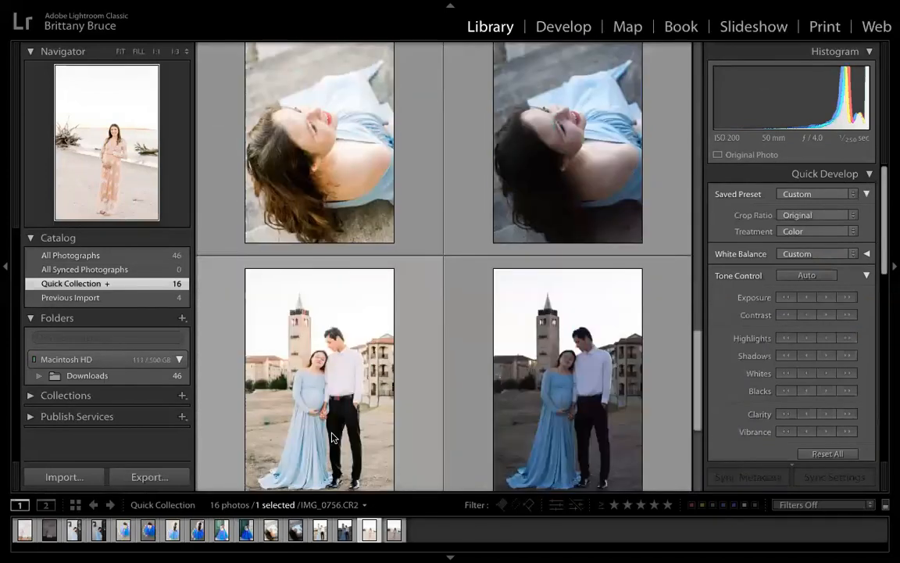
pyautogui.scroll(-5, 332, 438)
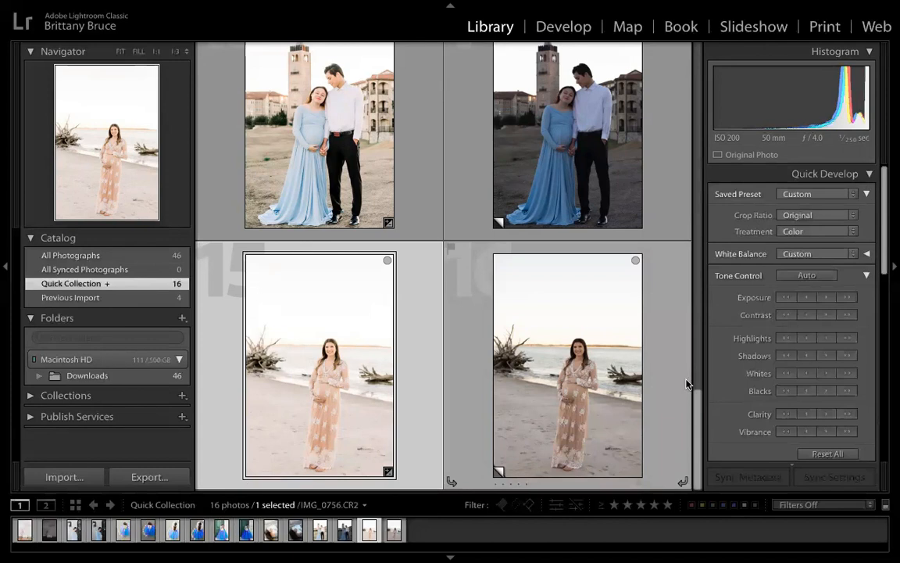
pyautogui.scroll(20, 686, 384)
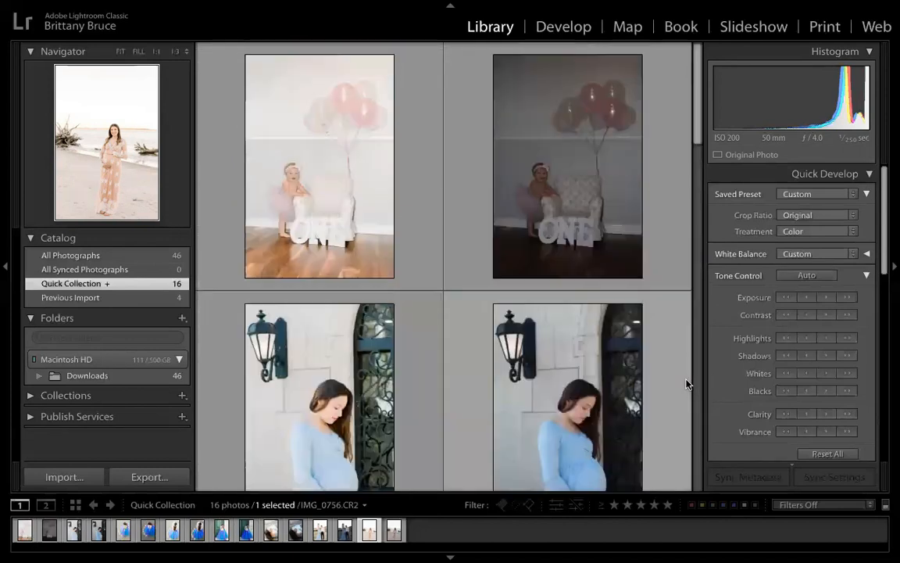